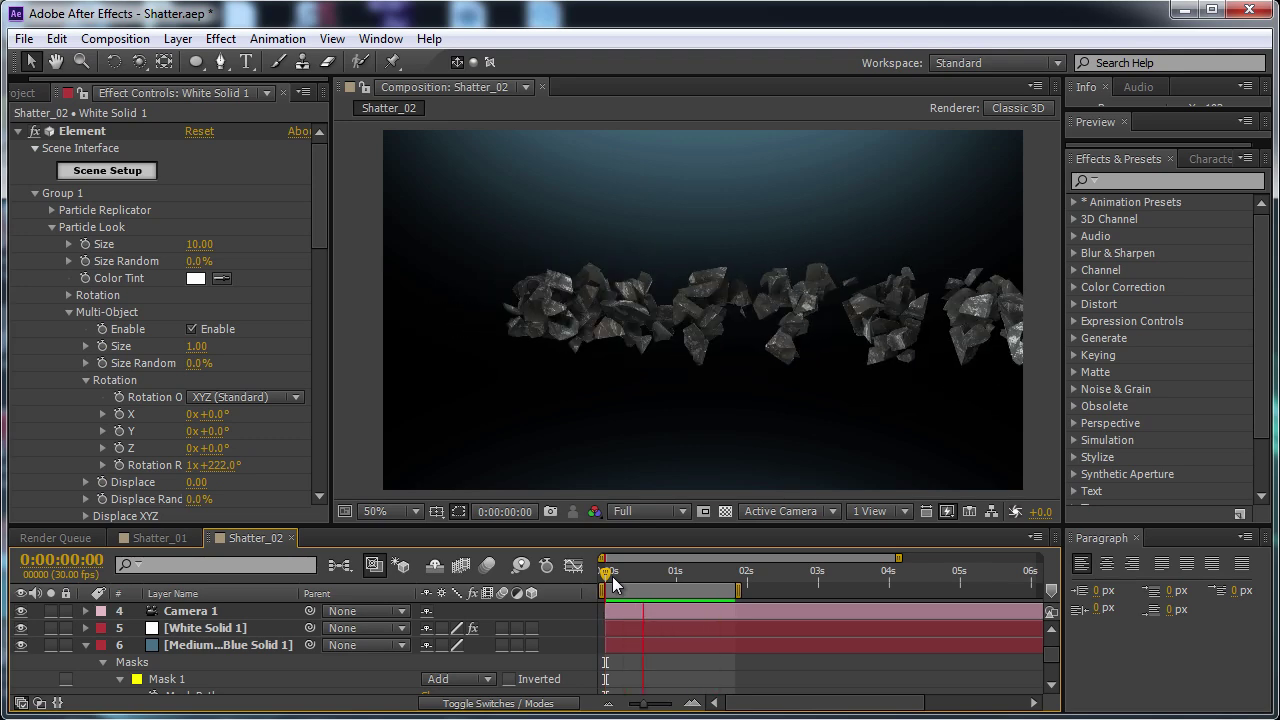
# Preview the Shatter_02 composition at about 1:05 and examine the Element effect's Animation Engine settings on White Solid 1.
pyautogui.press('space')
pyautogui.moveTo(634, 578); pyautogui.dragTo(688, 590)
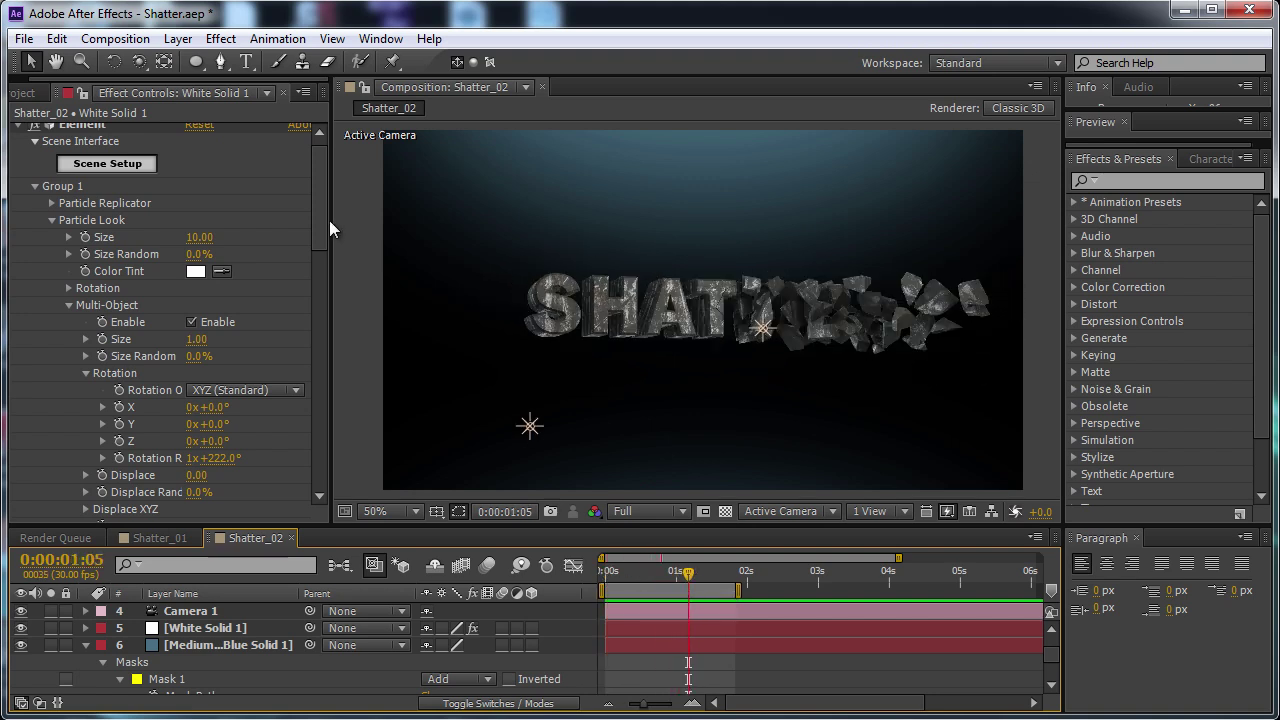
pyautogui.moveTo(321, 216); pyautogui.dragTo(319, 302)
pyautogui.scroll(-3, 228, 277)
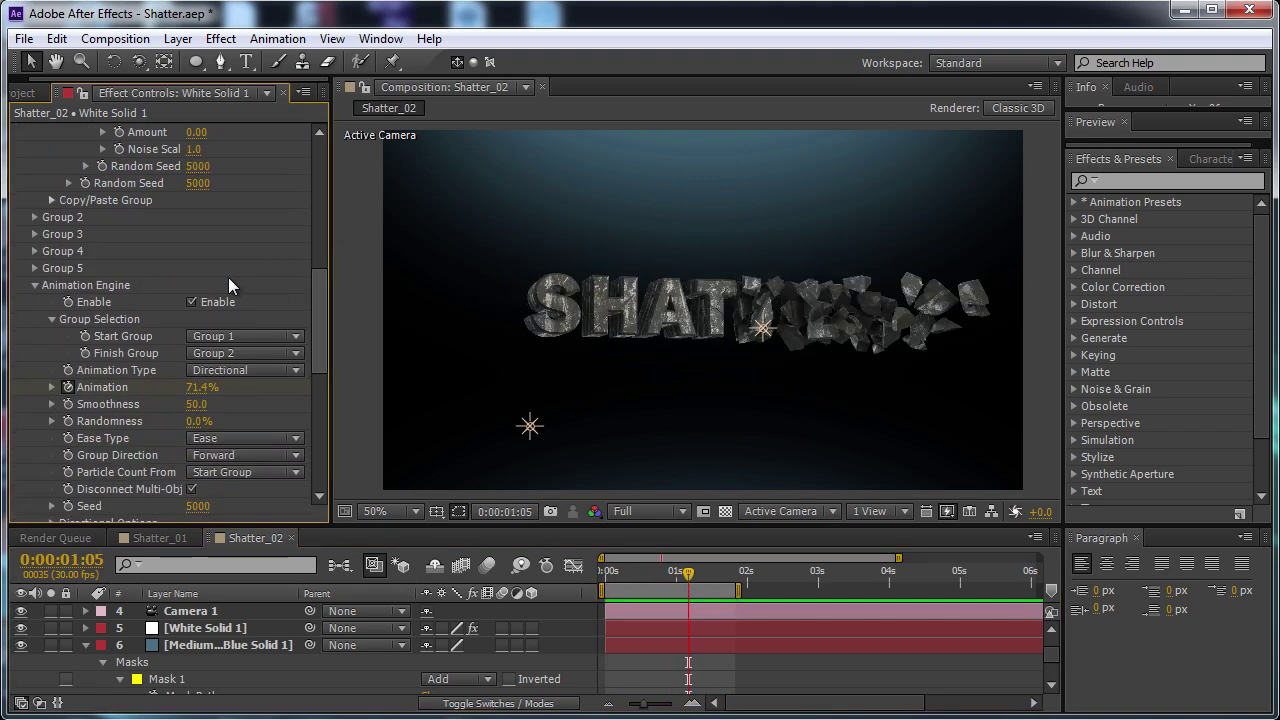
pyautogui.moveTo(319, 296); pyautogui.dragTo(315, 317)
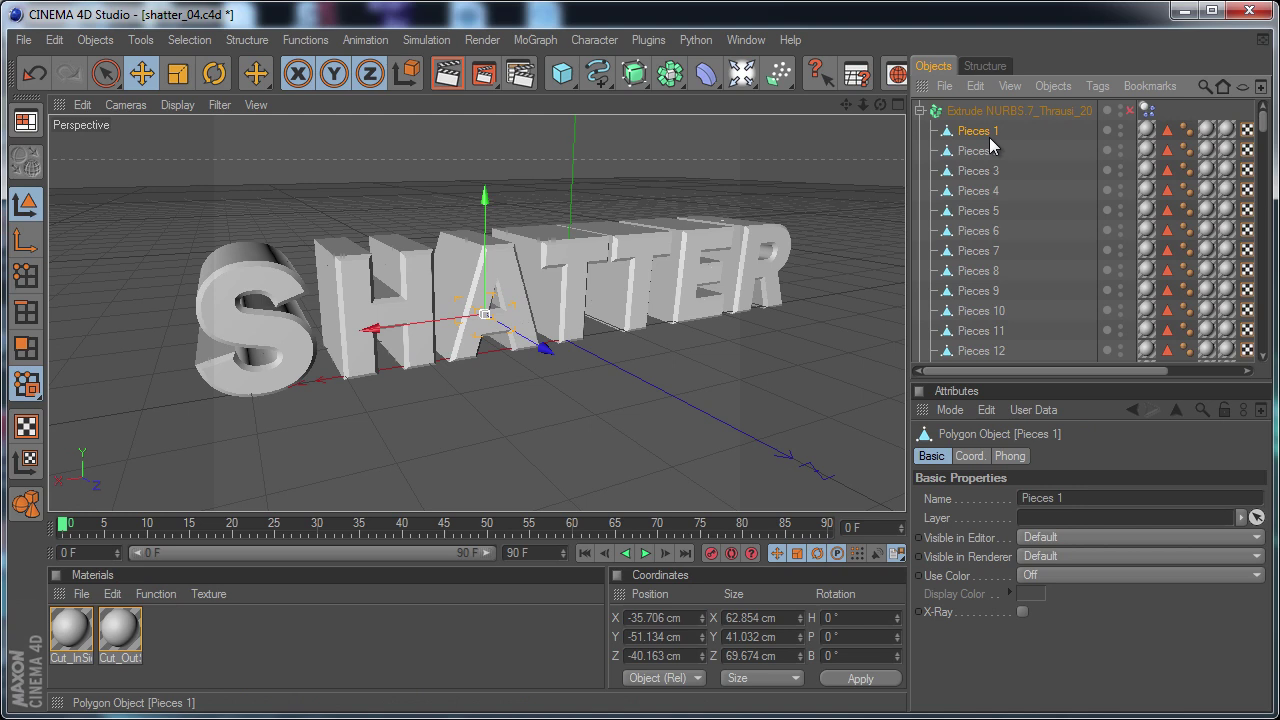
# Switch to CINEMA 4D and step through the fractured Pieces objects to examine where each sits in the SHATTER text.
pyautogui.press('Down')
pyautogui.press('Down')
pyautogui.press('Down')
pyautogui.press('Down')
pyautogui.press('Down')
pyautogui.press('Down')
pyautogui.press('Down')
pyautogui.press('Down')
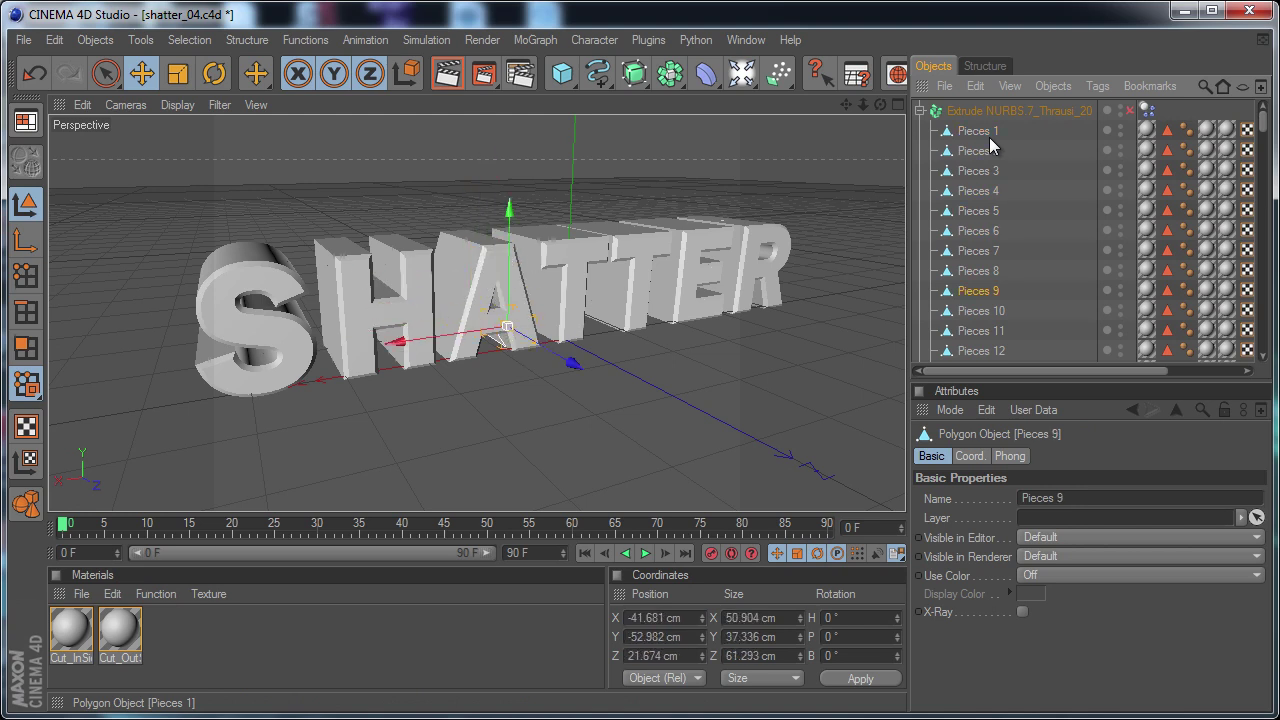
pyautogui.press('Down')
pyautogui.press('Down')
pyautogui.press('Down')
pyautogui.press('Down')
pyautogui.press('Down')
pyautogui.press('Down')
pyautogui.press('Down')
pyautogui.press('Down')
pyautogui.press('Down')
pyautogui.press('Down')
pyautogui.press('Down')
pyautogui.press('Down')
pyautogui.press('Down')
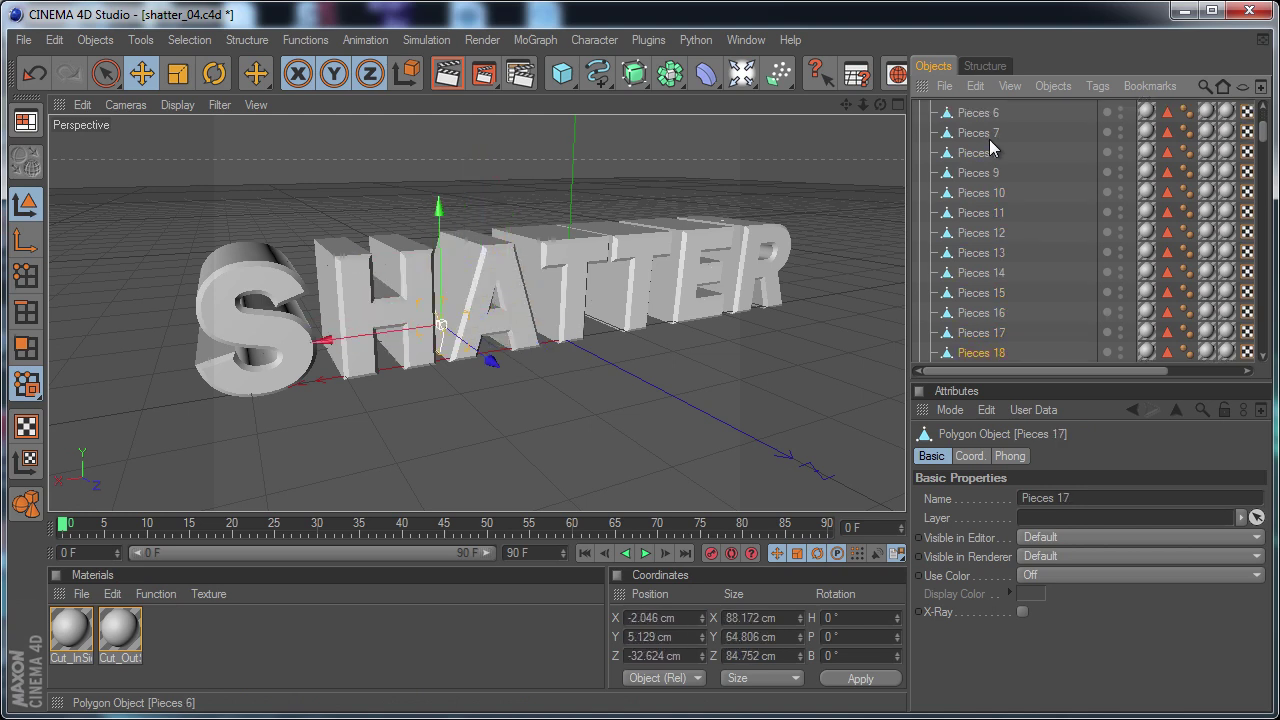
pyautogui.scroll(-6, 990, 147)
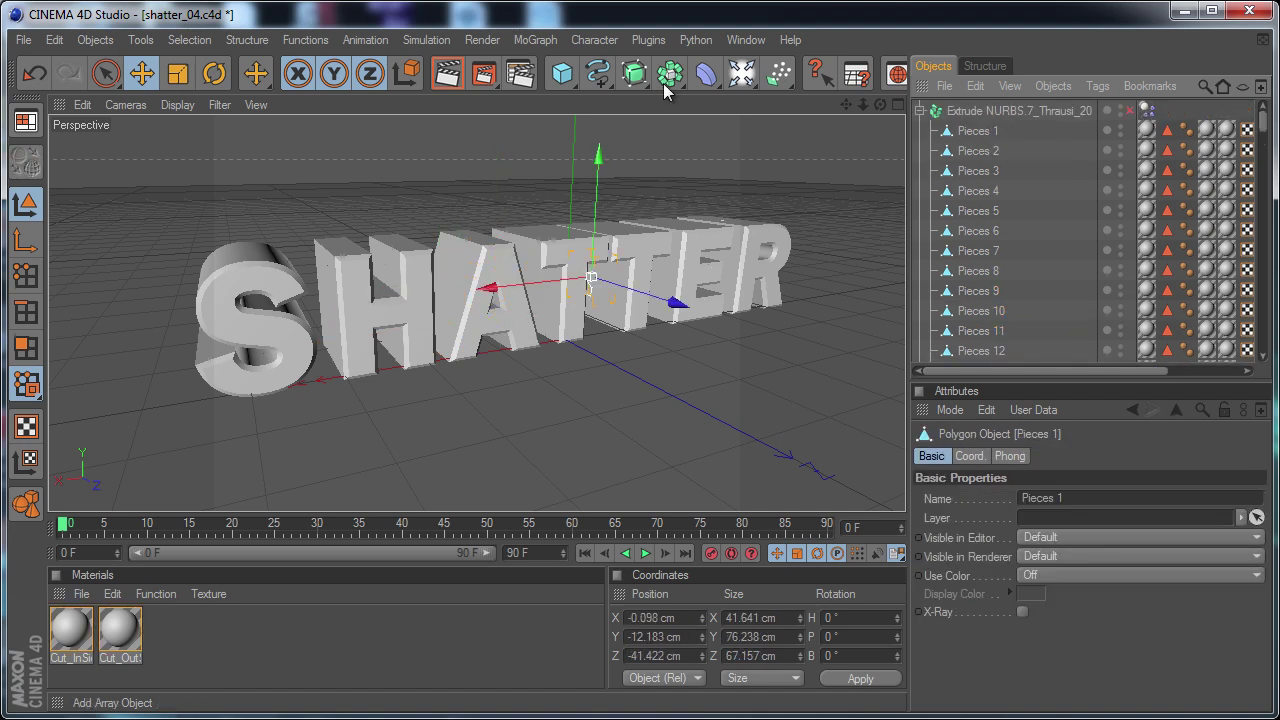
# Locate the Thrausi plugin, review its features and downloads on the nitro4d.com page in Firefox, and return to CINEMA 4D.
pyautogui.click(648, 40)
pyautogui.moveTo(677, 112)
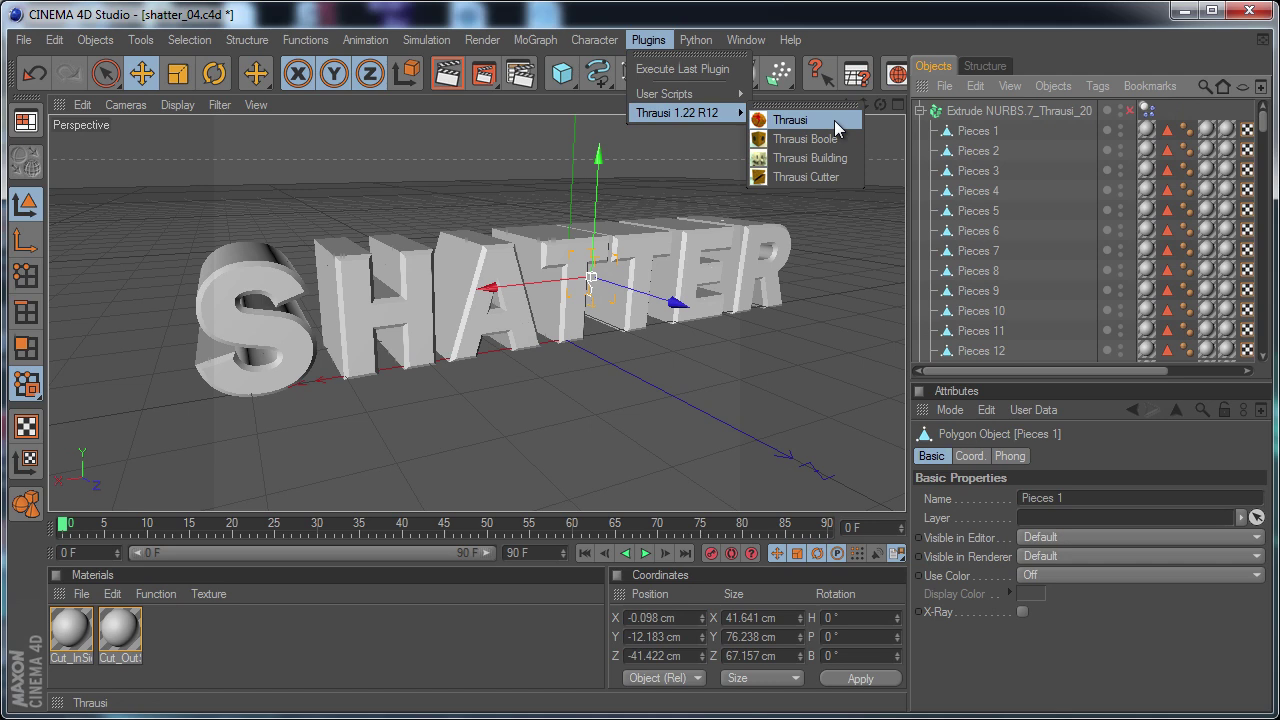
pyautogui.press('Escape')
pyautogui.hotkey('alt', 'Tab')
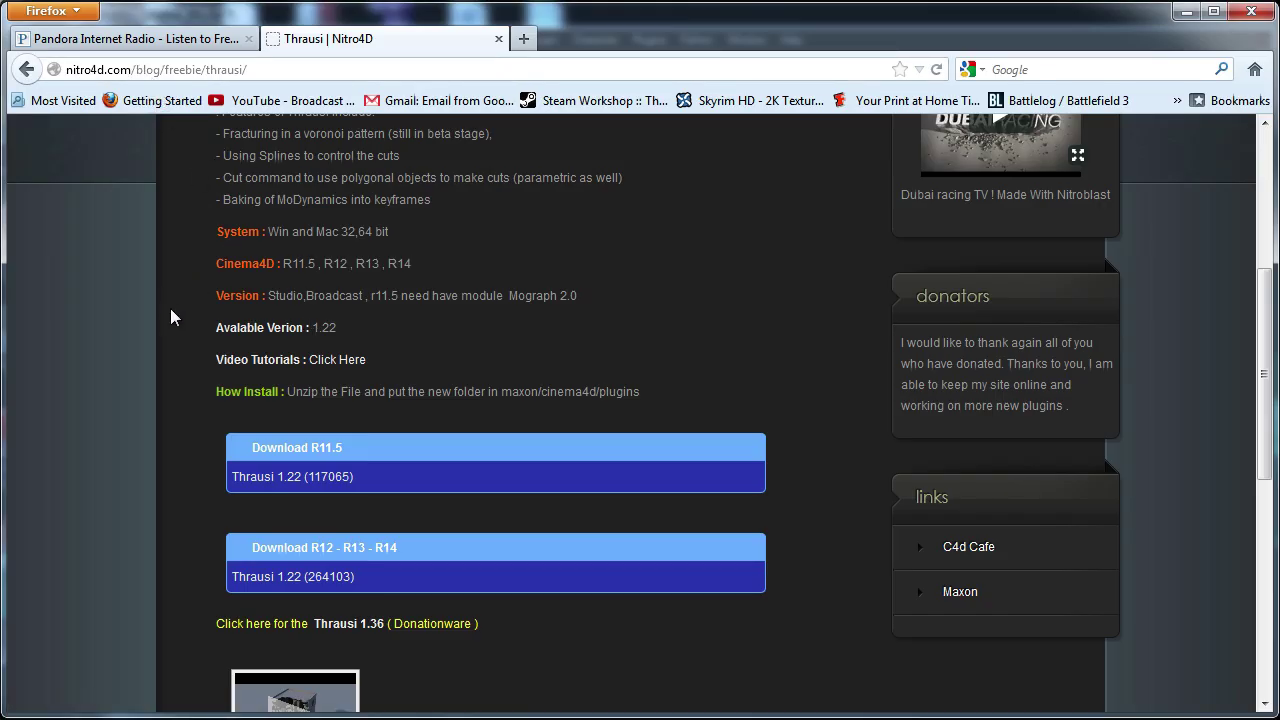
pyautogui.scroll(4, 201, 310)
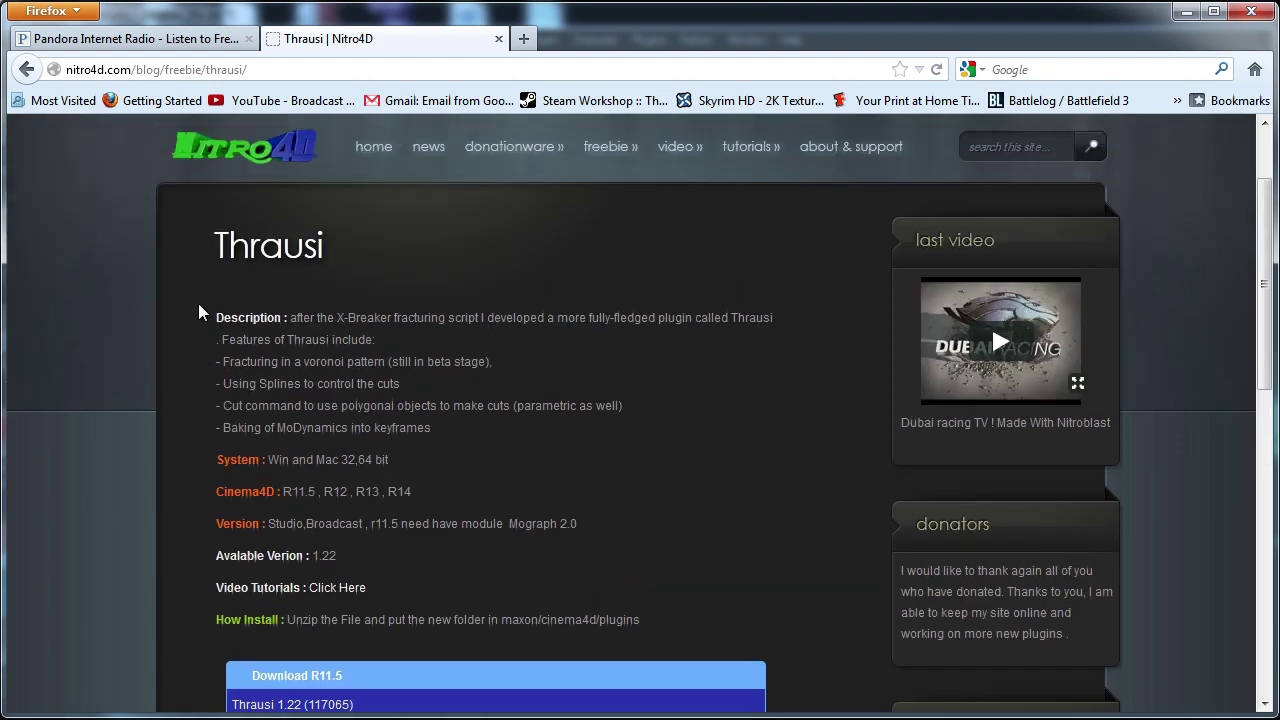
pyautogui.scroll(2, 194, 310)
pyautogui.scroll(-4, 194, 310)
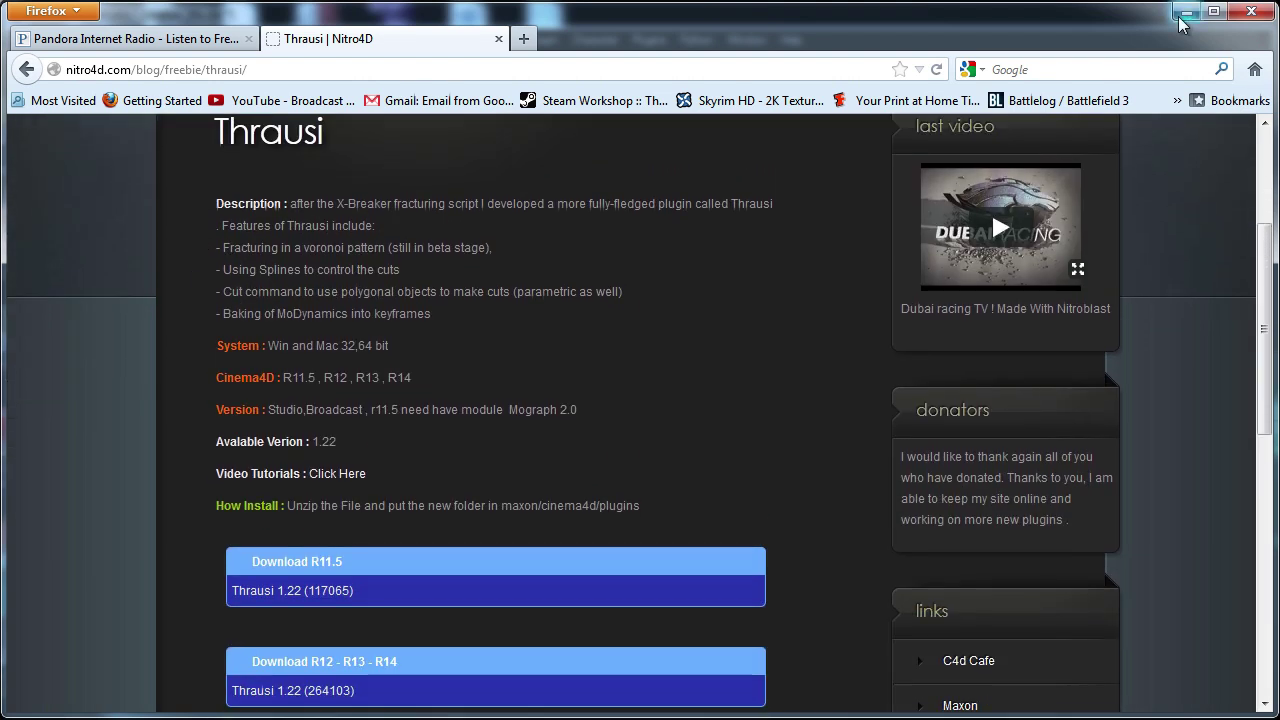
pyautogui.click(1182, 14)
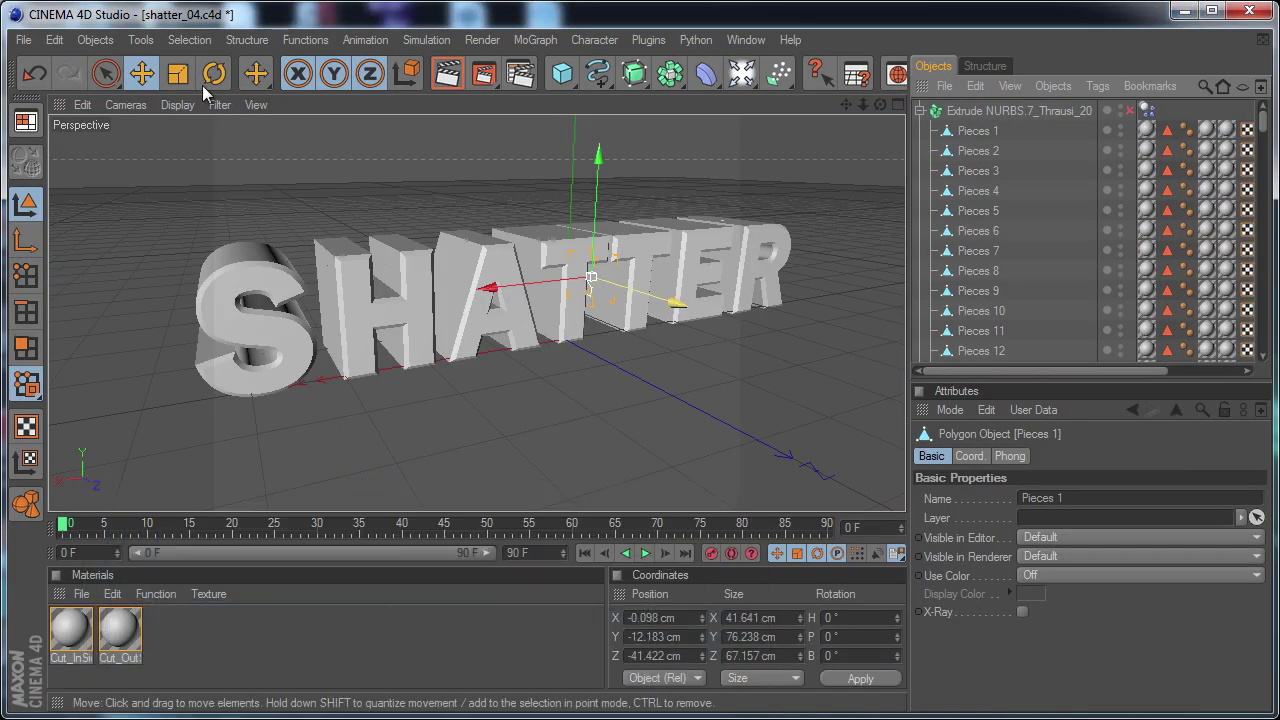
# Start a new project and add a Text spline reading SHATTER.
pyautogui.click(23, 40)
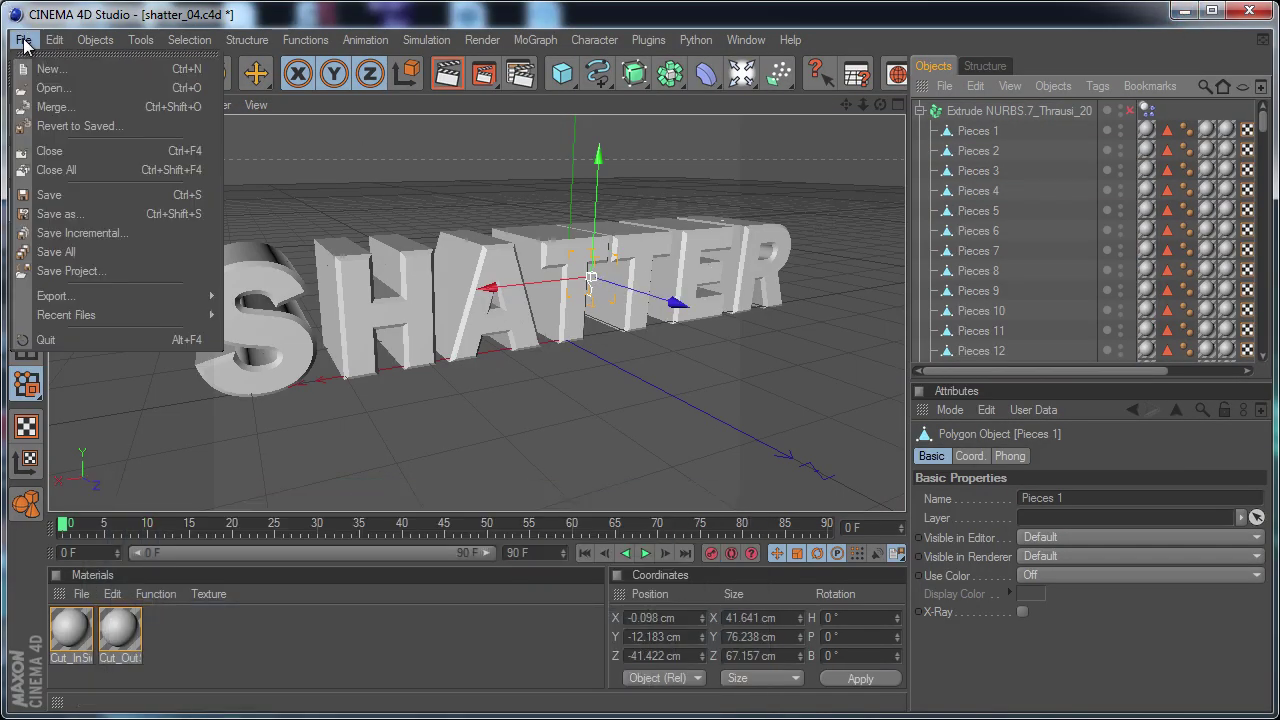
pyautogui.press('Escape')
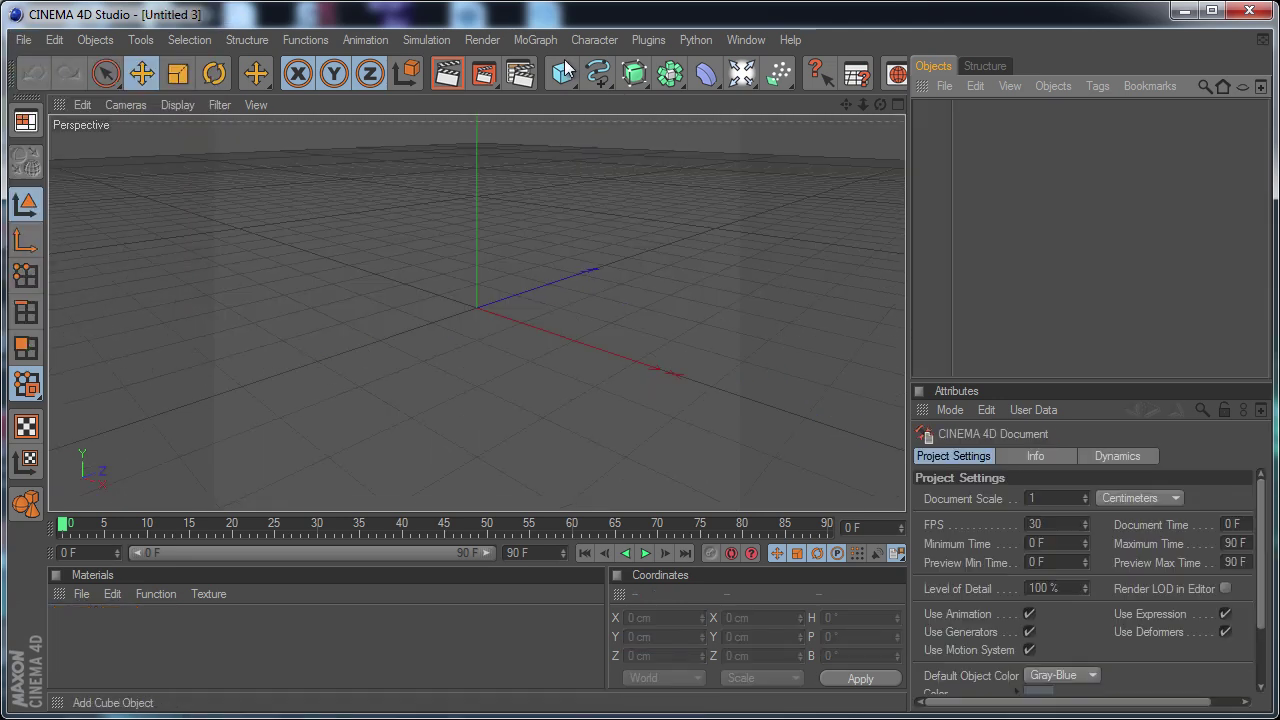
pyautogui.click(598, 73)
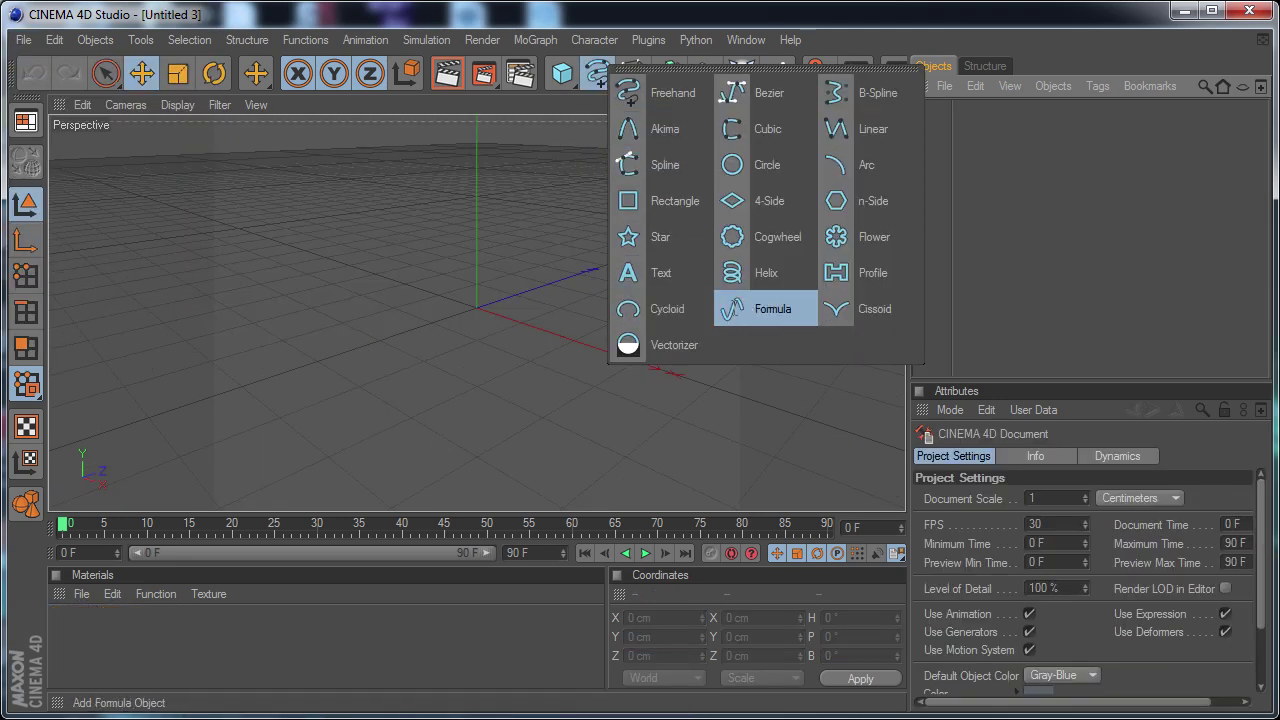
pyautogui.click(645, 273)
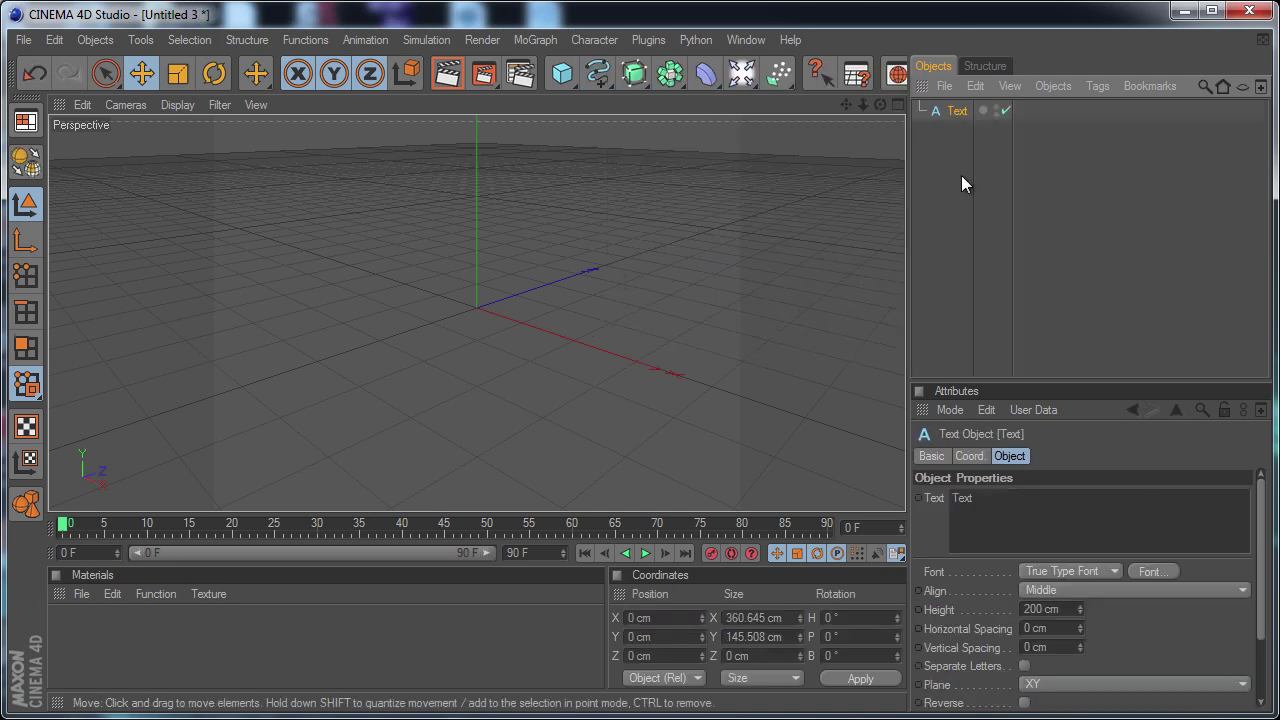
pyautogui.doubleClick(986, 512)
pyautogui.press('BackSpace')
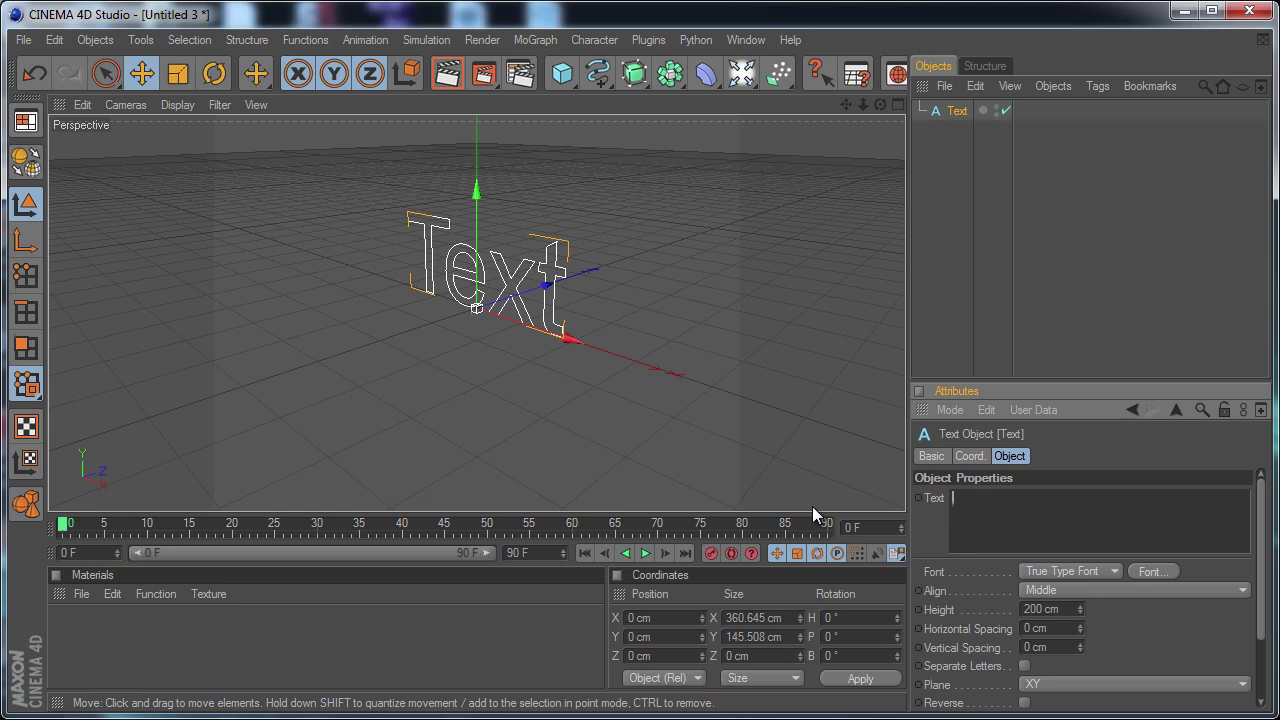
pyautogui.write('SHATTER')
# Set the SHATTER text's font to Franklin Gothic in the Demi style.
pyautogui.click(1090, 441)
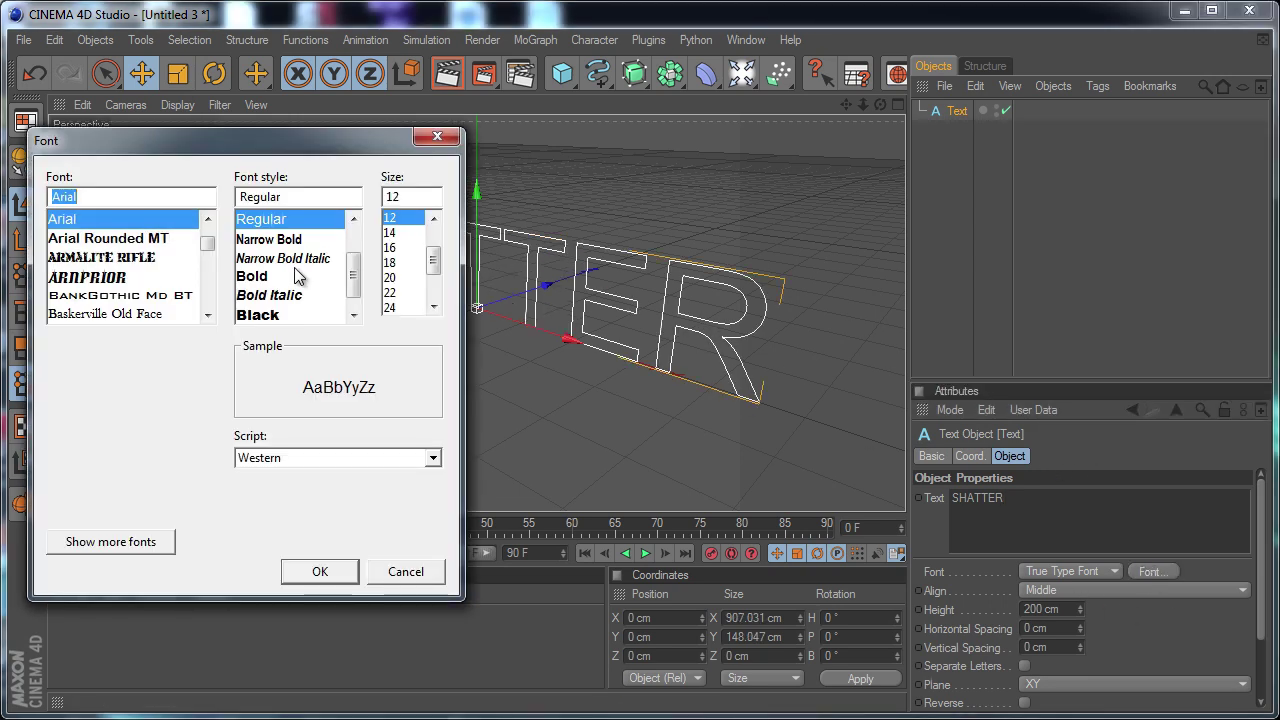
pyautogui.write('f')
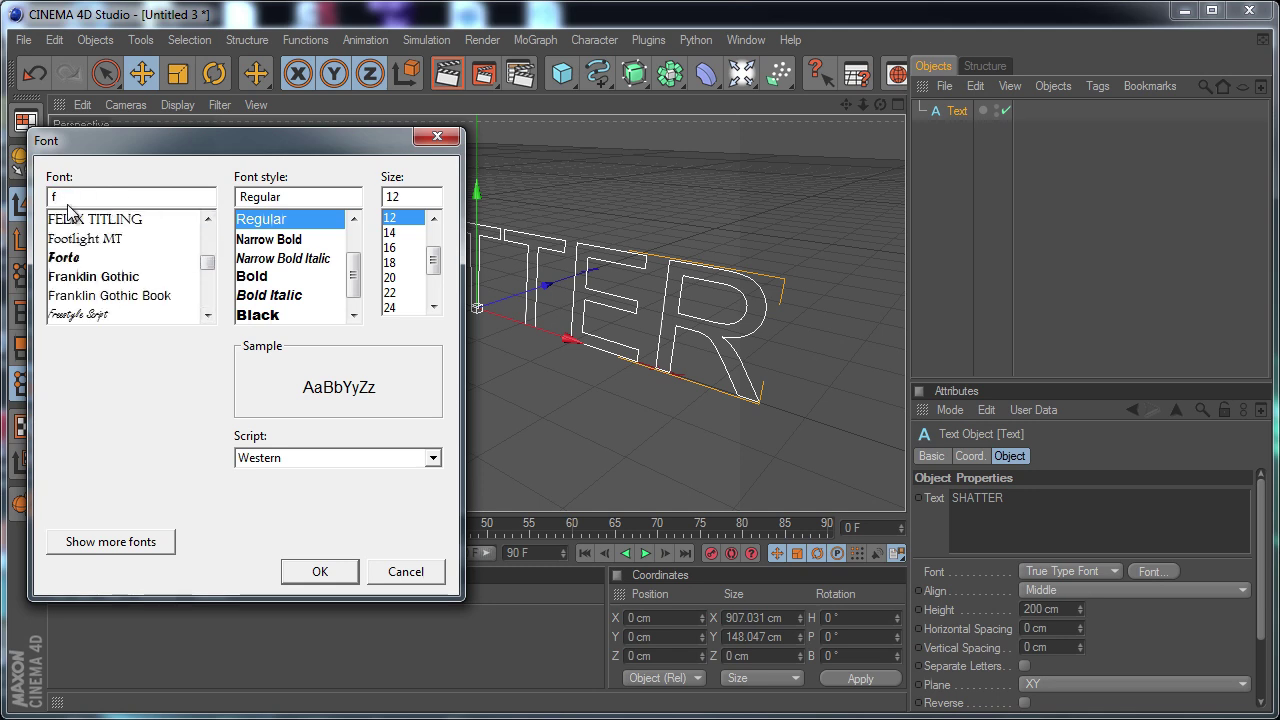
pyautogui.click(120, 277)
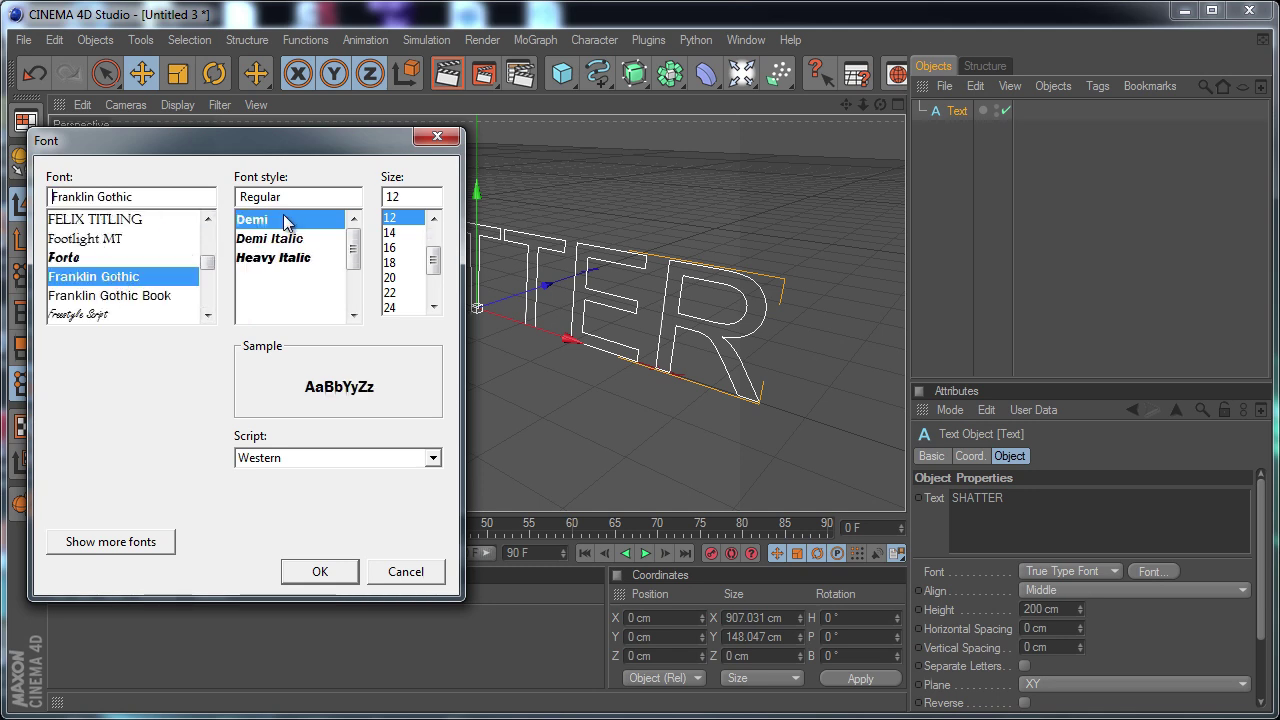
pyautogui.click(284, 220)
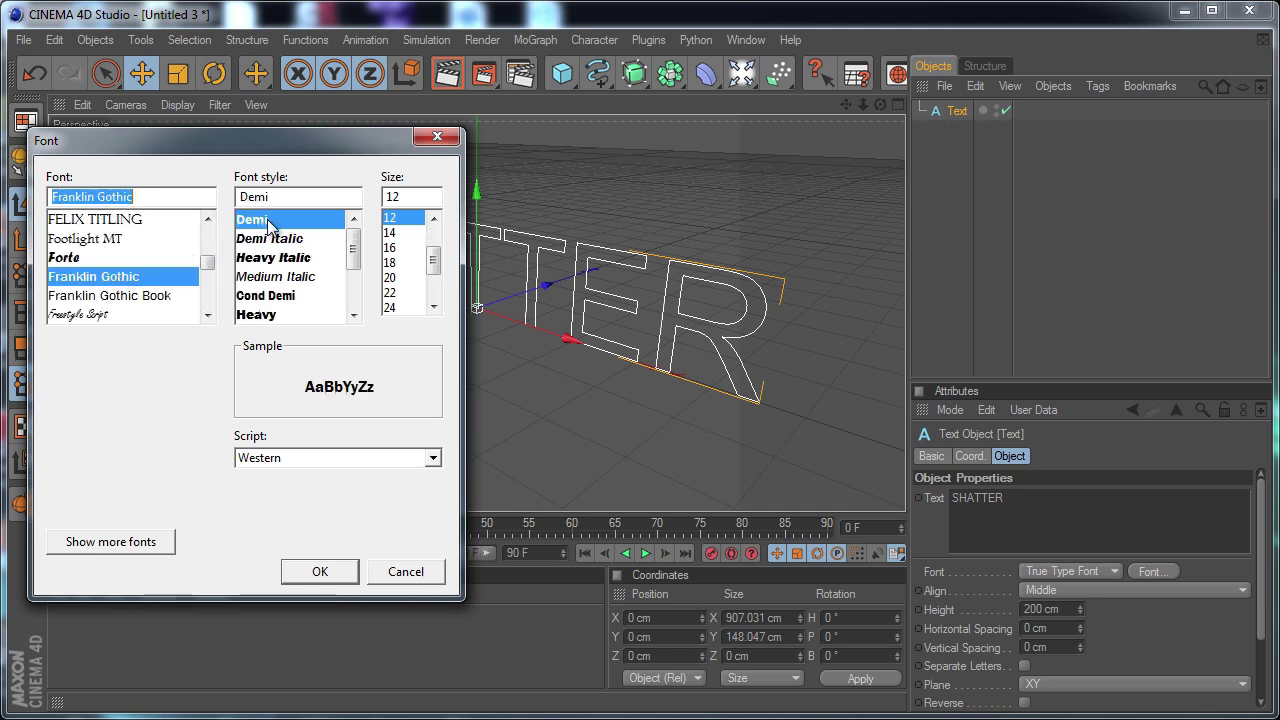
pyautogui.click(317, 574)
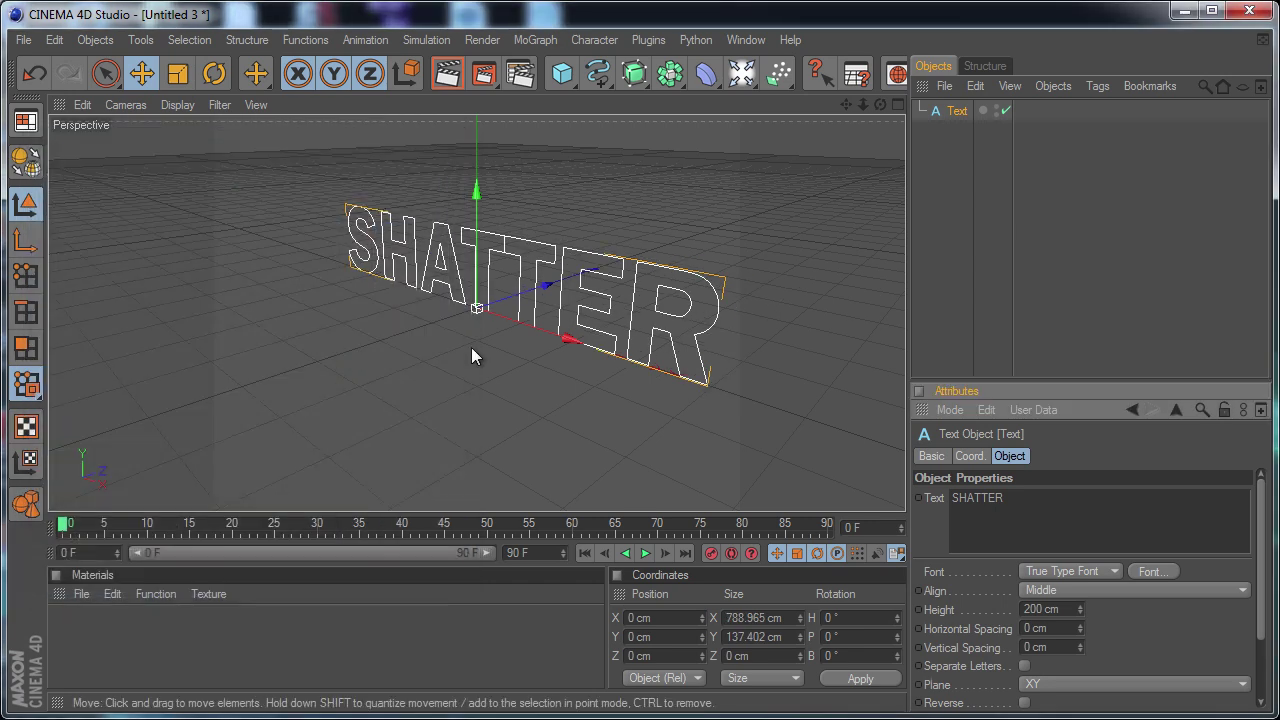
# Set the text spline's horizontal spacing to 18 cm and deselect it.
pyautogui.keyDown('alt'); pyautogui.moveTo(471, 347); pyautogui.dragTo(904, 506); pyautogui.keyUp('alt')
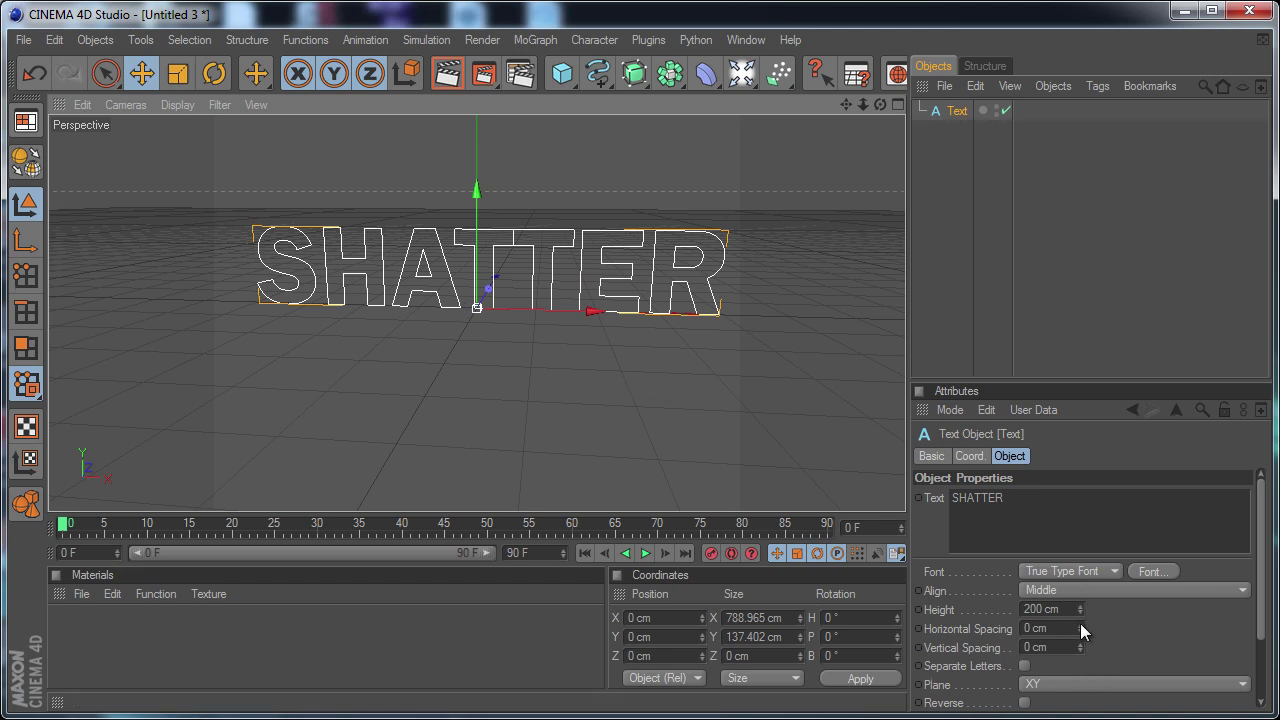
pyautogui.moveTo(1080, 622); pyautogui.dragTo(1079, 623)
pyautogui.click(626, 175)
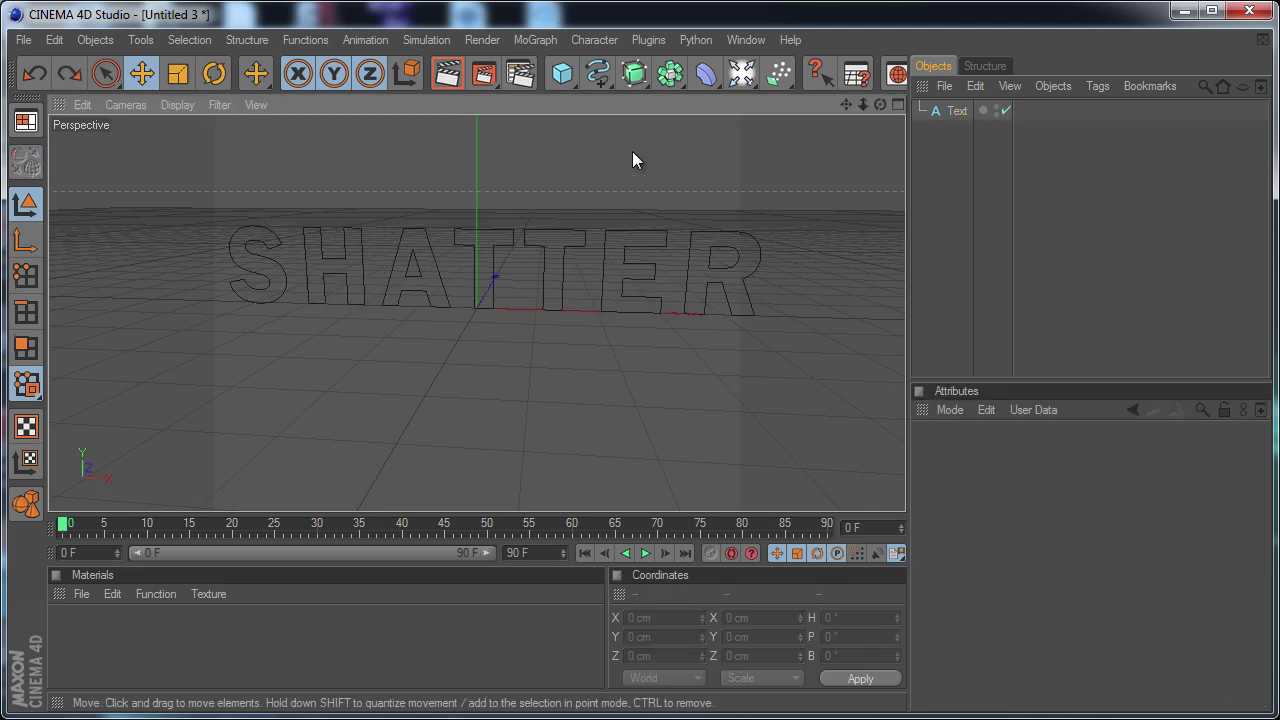
# Extrude the text by nesting it under a new Extrude NURBS object and set the Z movement to 140 cm.
pyautogui.moveTo(634, 73); pyautogui.dragTo(856, 104)
pyautogui.moveTo(958, 131)
pyautogui.mouseDown()
pyautogui.moveTo(973, 133)
pyautogui.moveTo(950, 132)
pyautogui.moveTo(963, 114)
pyautogui.mouseUp()
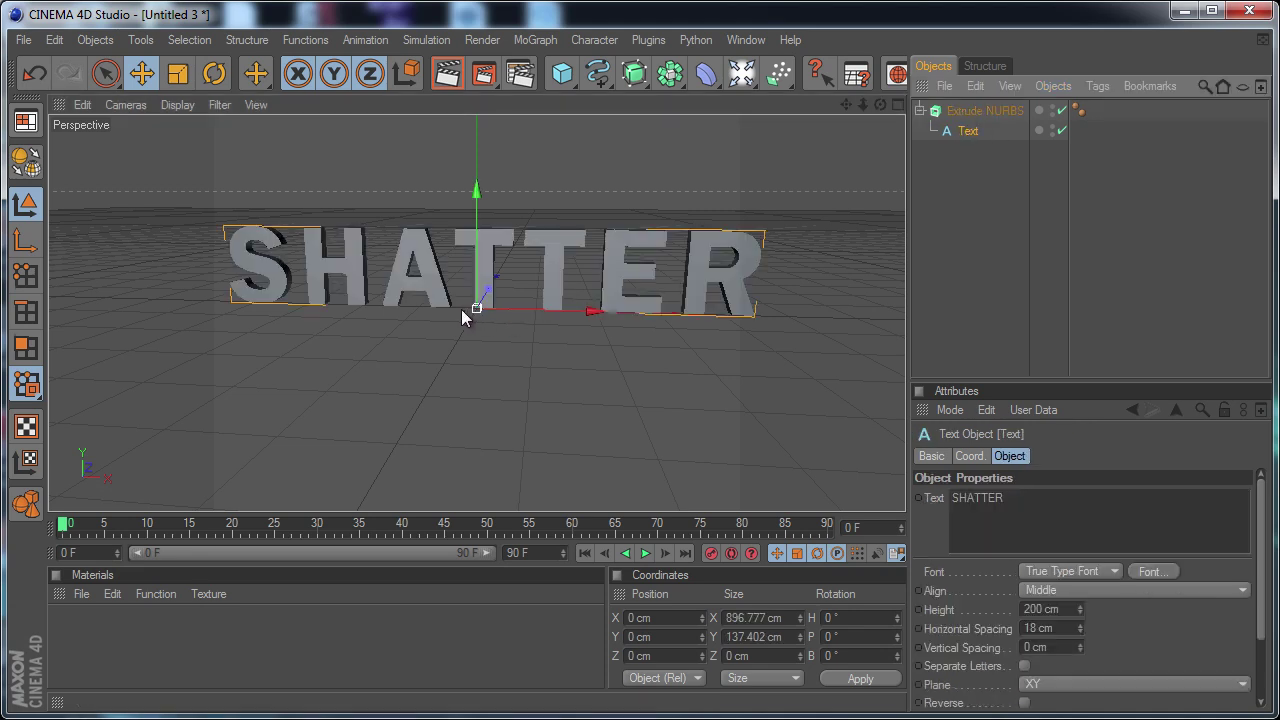
pyautogui.keyDown('alt'); pyautogui.moveTo(461, 309); pyautogui.dragTo(493, 342); pyautogui.keyUp('alt')
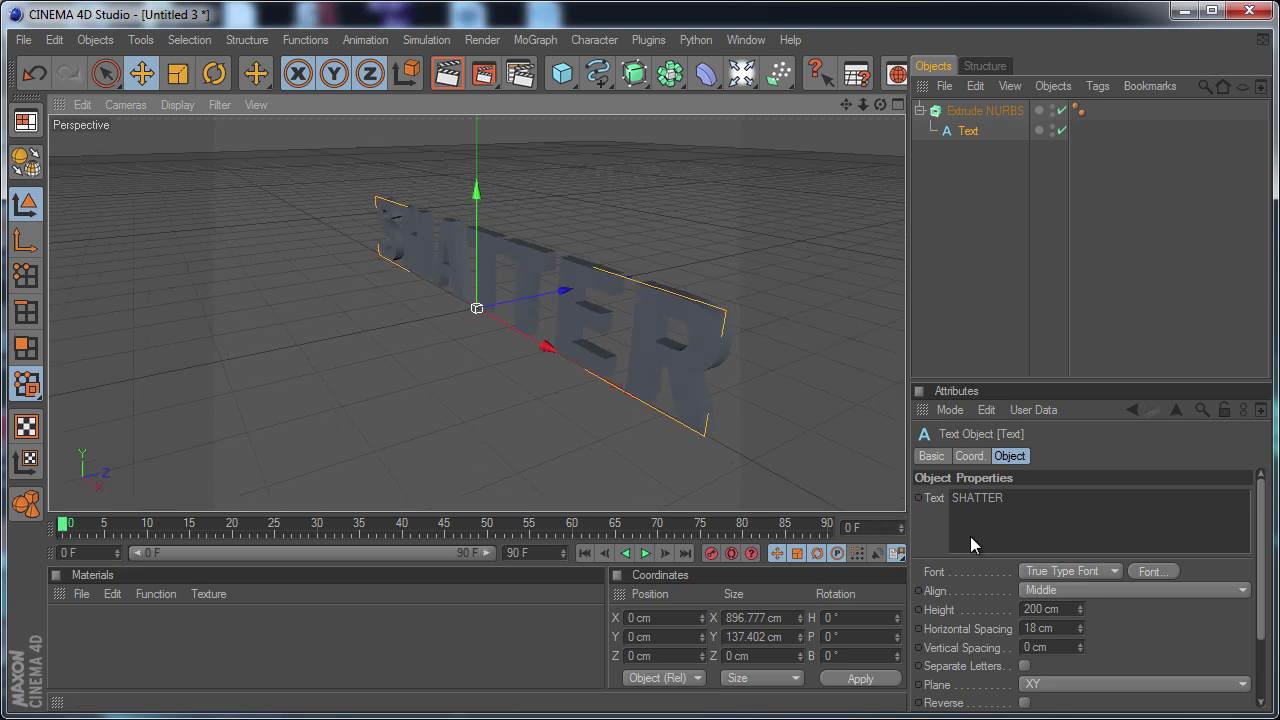
pyautogui.click(977, 112)
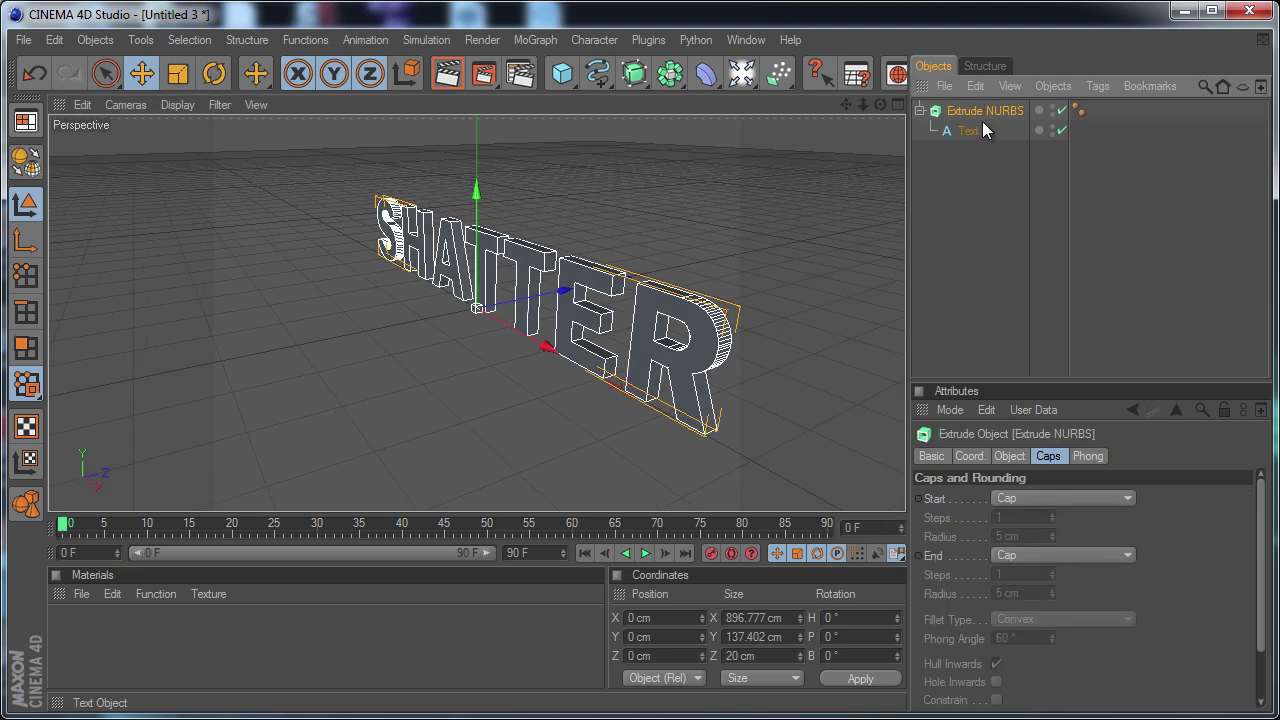
pyautogui.click(1008, 456)
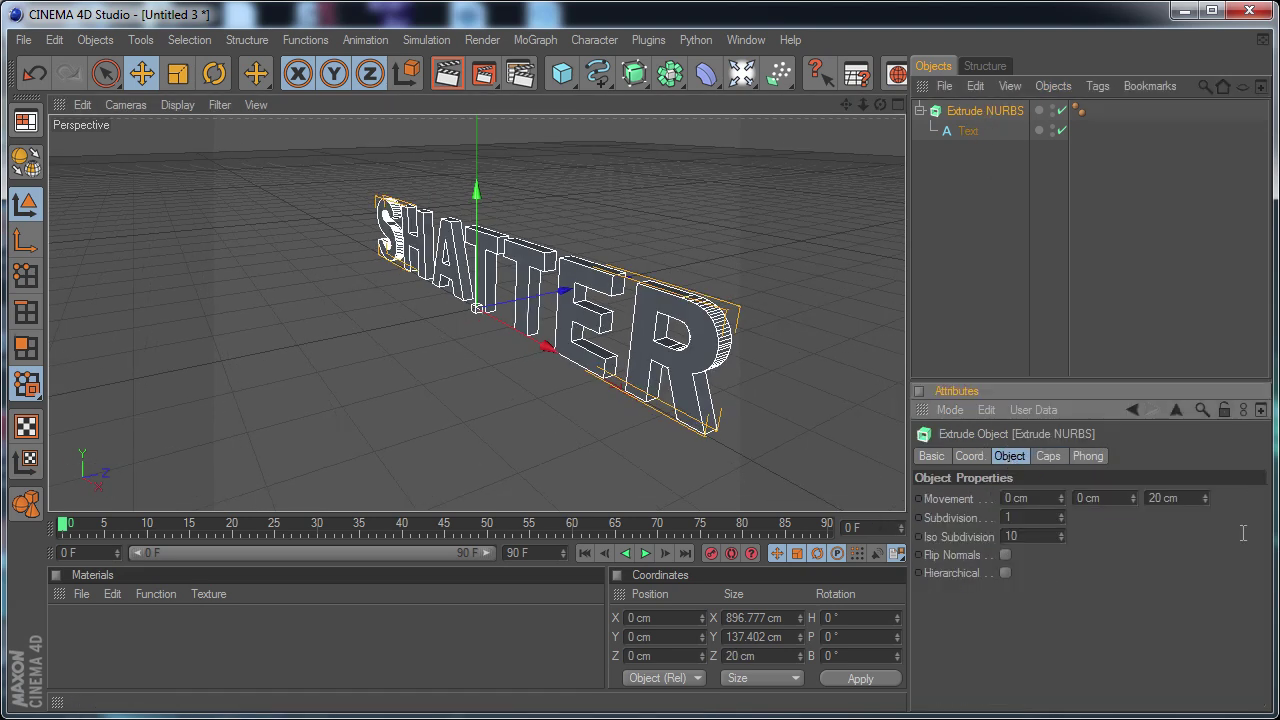
pyautogui.moveTo(1189, 497); pyautogui.dragTo(1127, 500)
pyautogui.write('140')
pyautogui.press('Return')
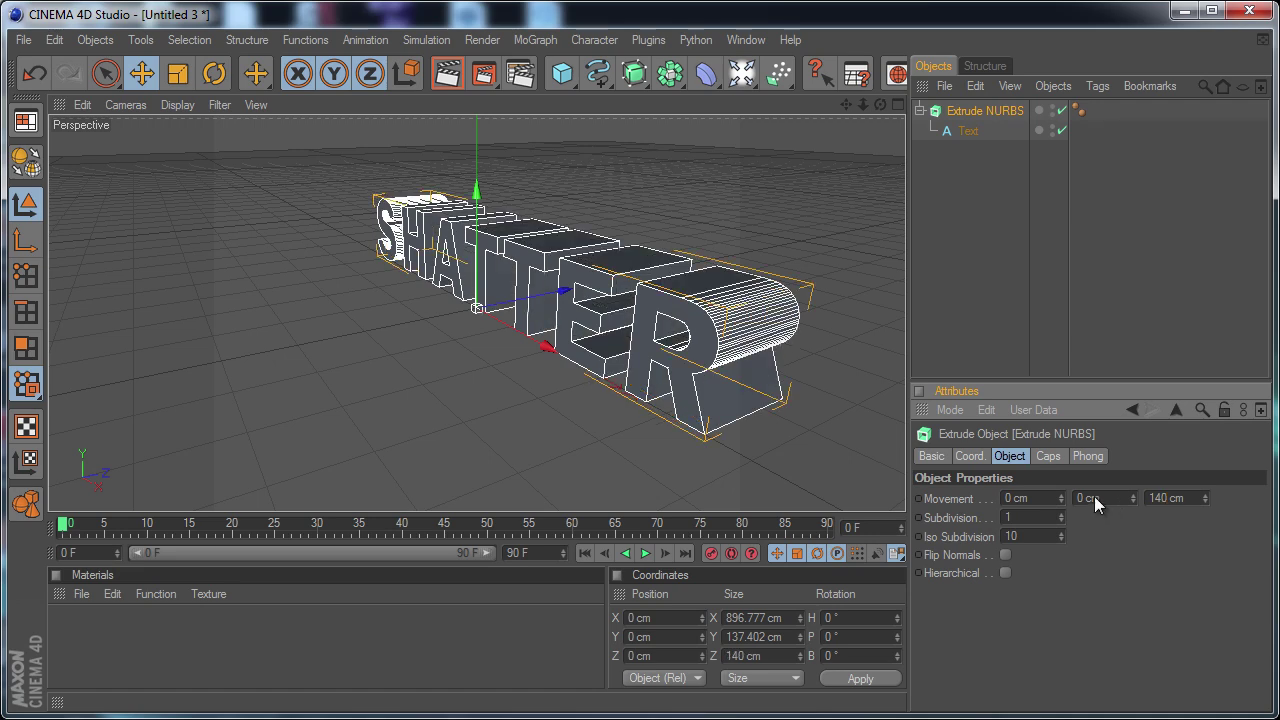
# Set both the start and end caps of the Extrude NURBS object to Fillet Cap.
pyautogui.keyDown('alt'); pyautogui.moveTo(774, 251); pyautogui.dragTo(930, 490); pyautogui.keyUp('alt')
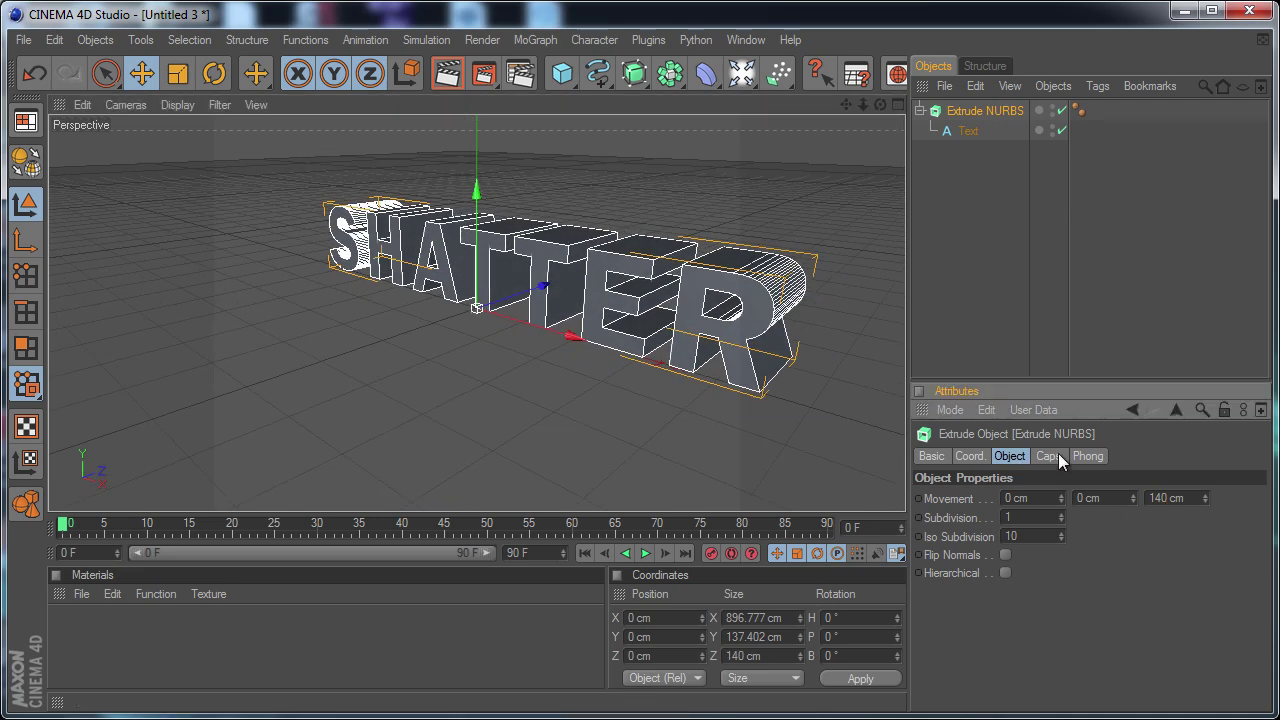
pyautogui.click(1049, 456)
pyautogui.click(1062, 501)
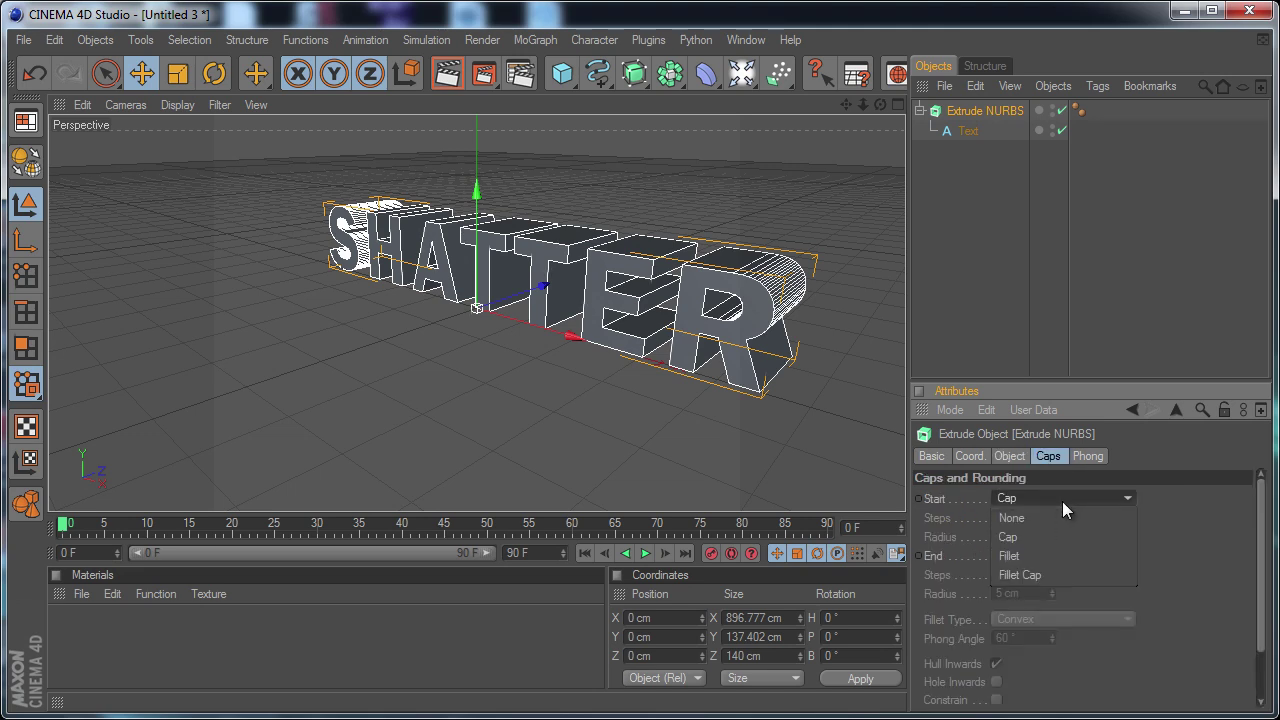
pyautogui.click(1057, 575)
pyautogui.click(1068, 562)
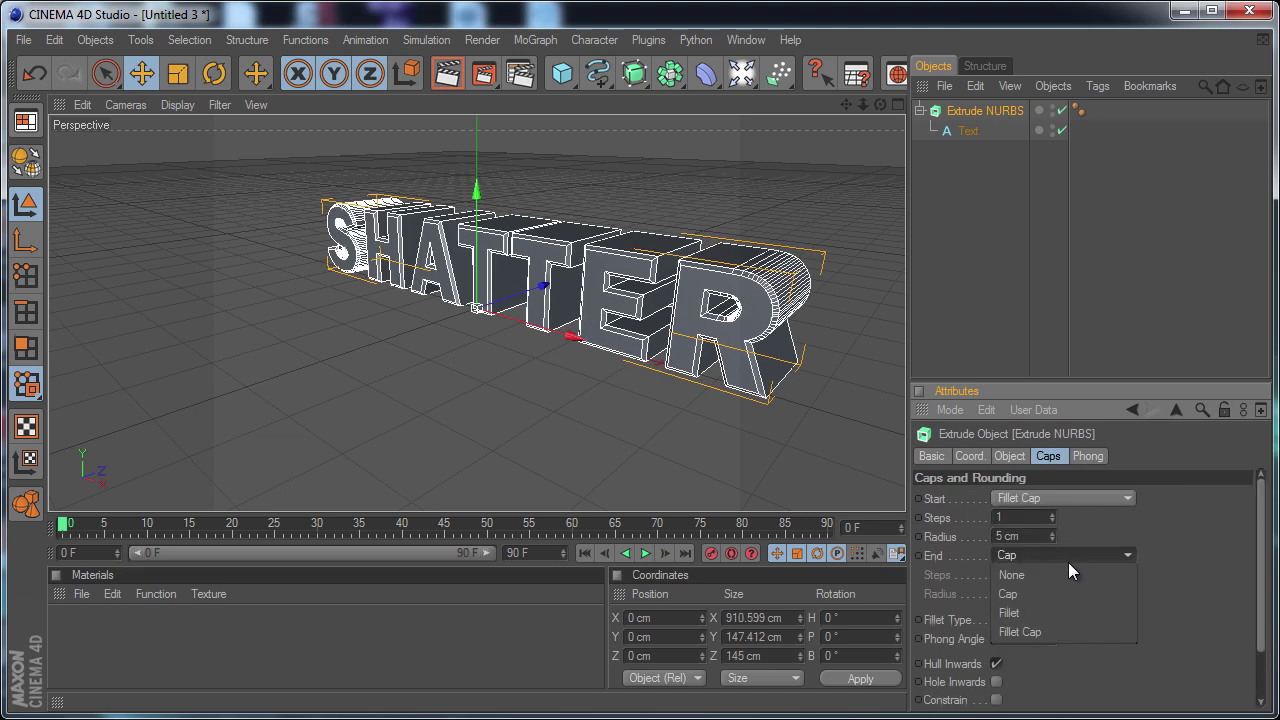
pyautogui.click(1074, 636)
# Make the Extrude NURBS object editable and expand its hierarchy, including the Rounding 1 and Rounding 2 children.
pyautogui.keyDown('alt'); pyautogui.moveTo(720, 400); pyautogui.dragTo(622, 258); pyautogui.keyUp('alt')
pyautogui.scroll(3, 620, 262)
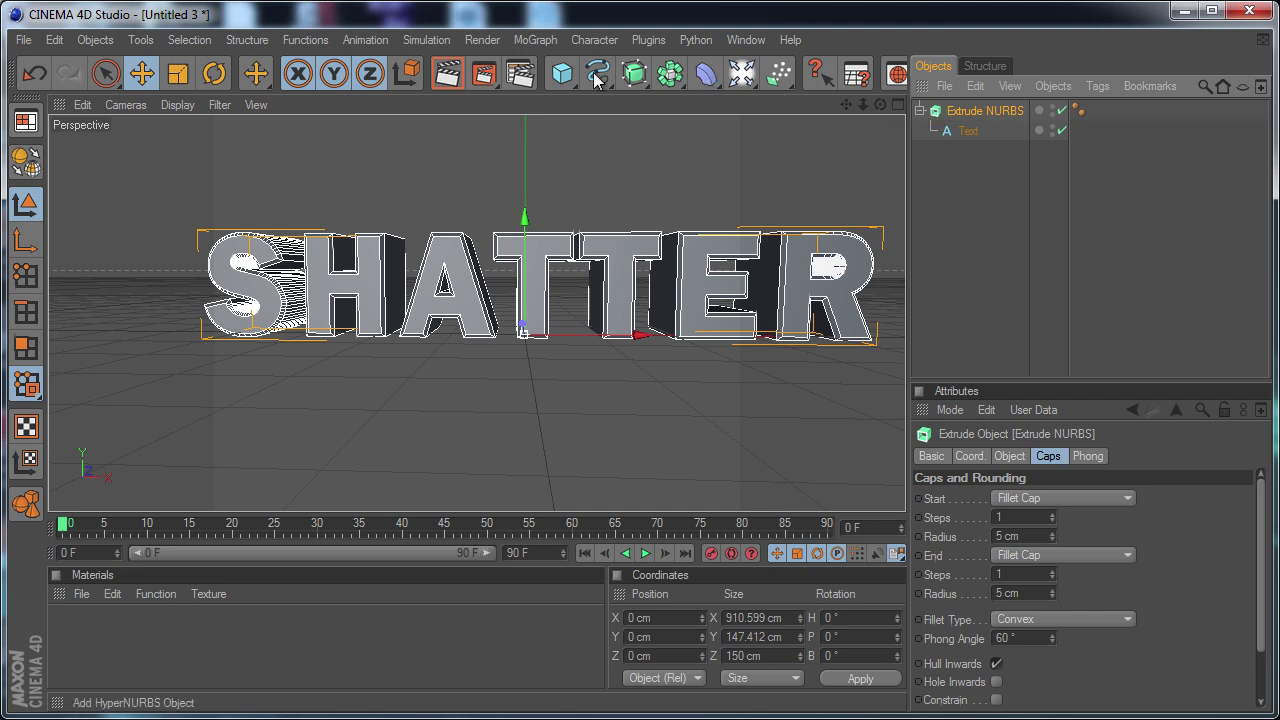
pyautogui.click(22, 166)
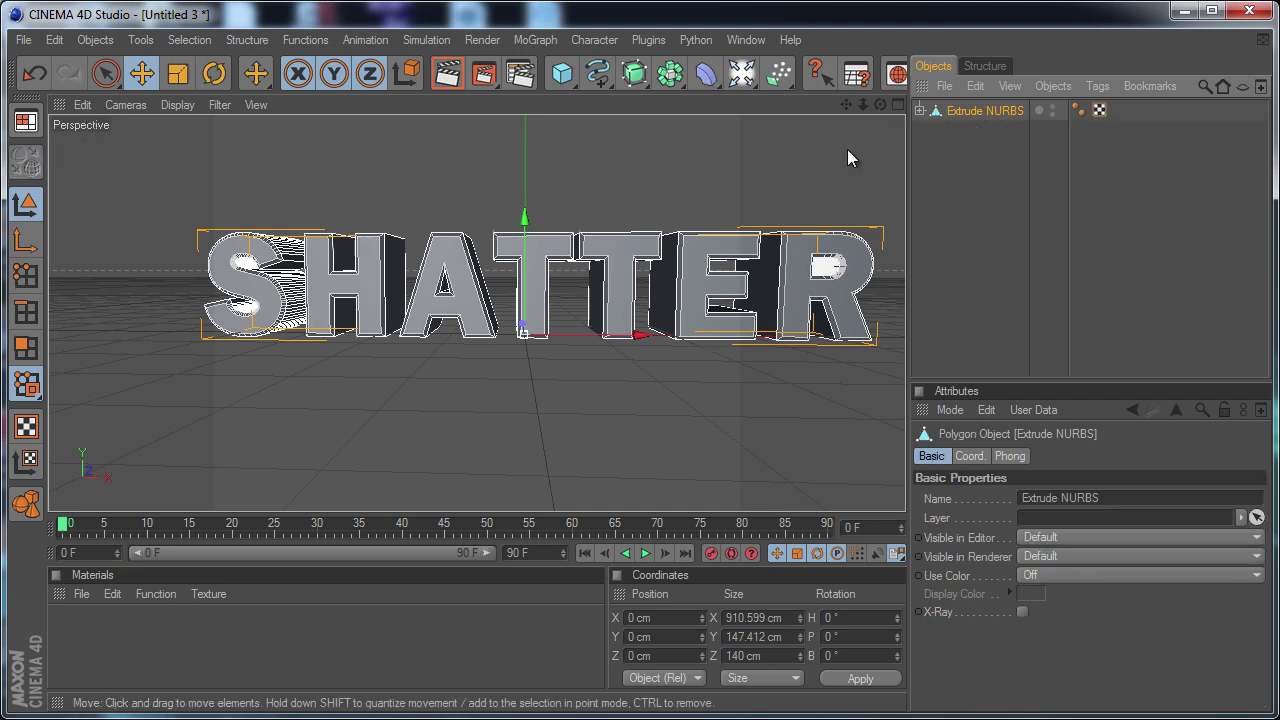
pyautogui.click(920, 111)
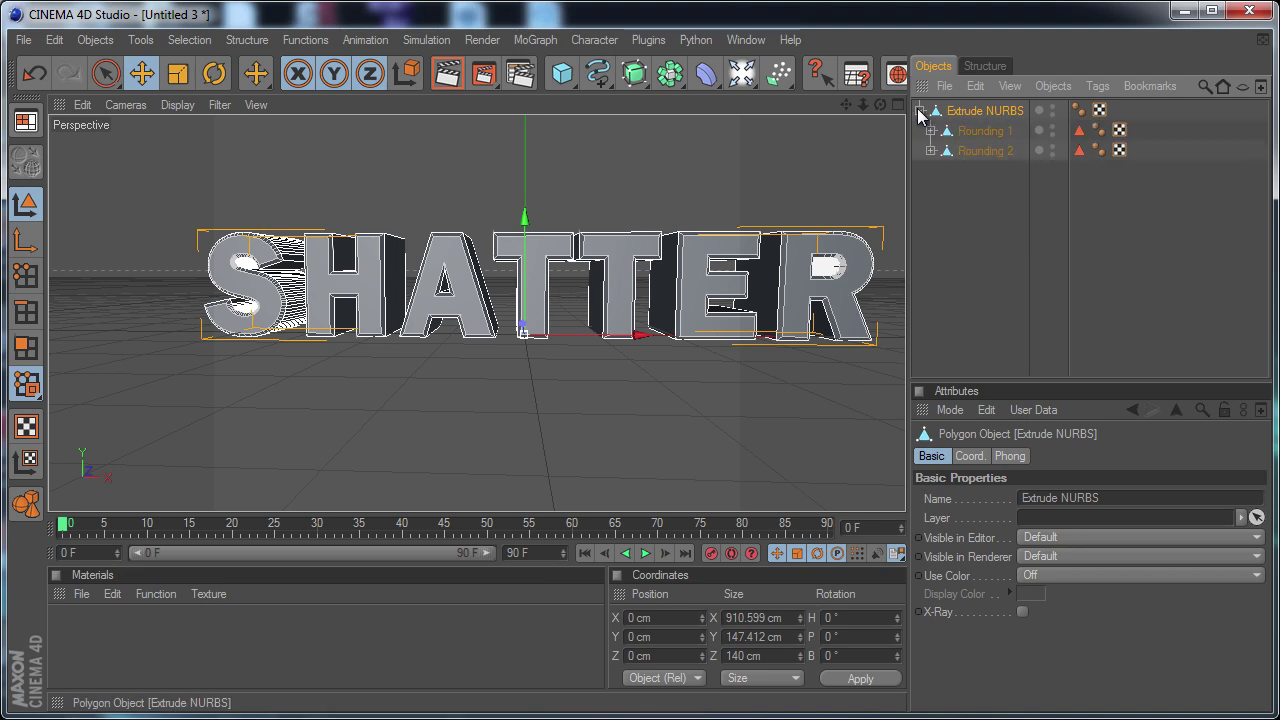
pyautogui.click(931, 131)
pyautogui.click(931, 171)
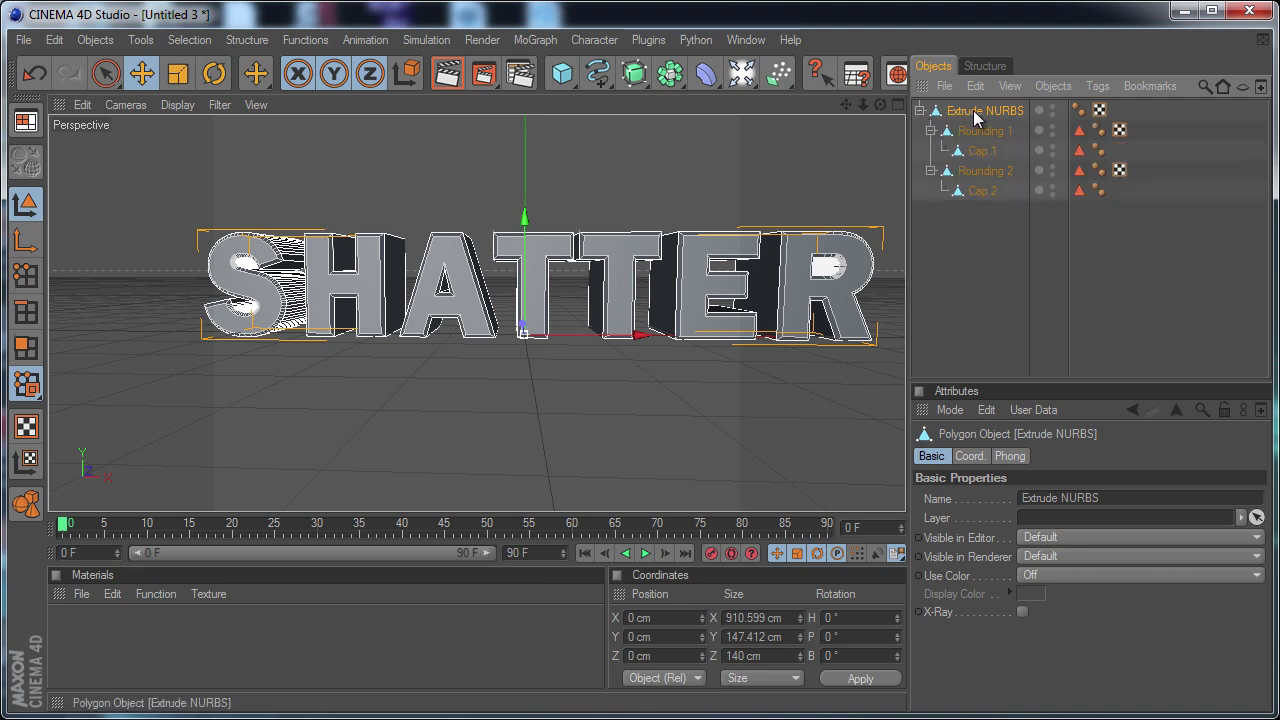
# Select the Extrude NURBS object with all its rounding and cap children and merge them using Connect+Delete.
pyautogui.keyDown('shift'); pyautogui.click(983, 191); pyautogui.keyUp('shift')
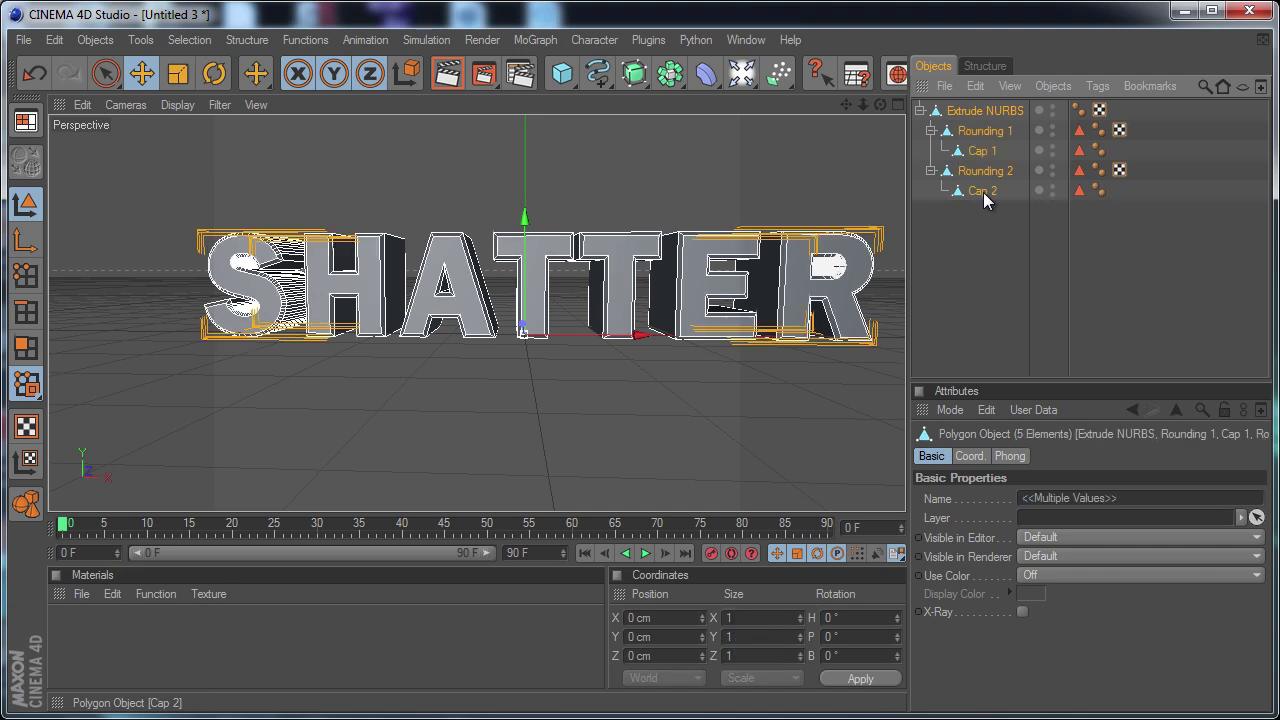
pyautogui.rightClick(983, 192)
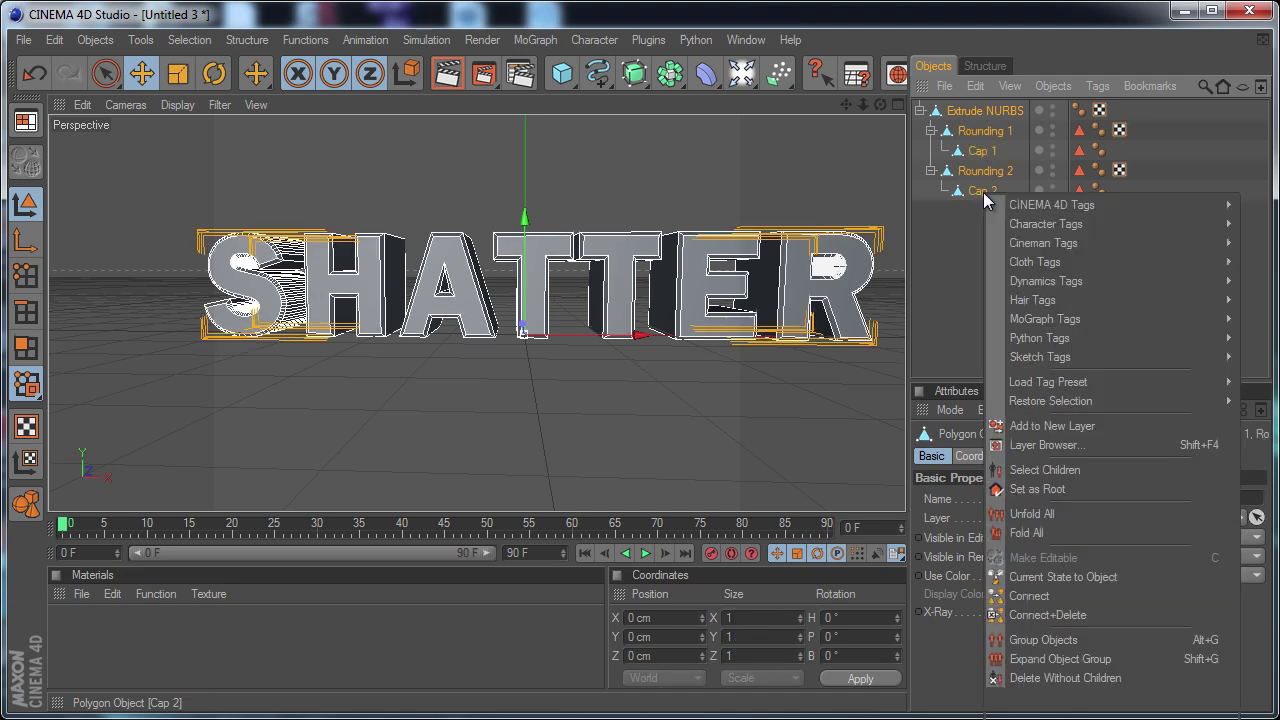
pyautogui.click(1065, 612)
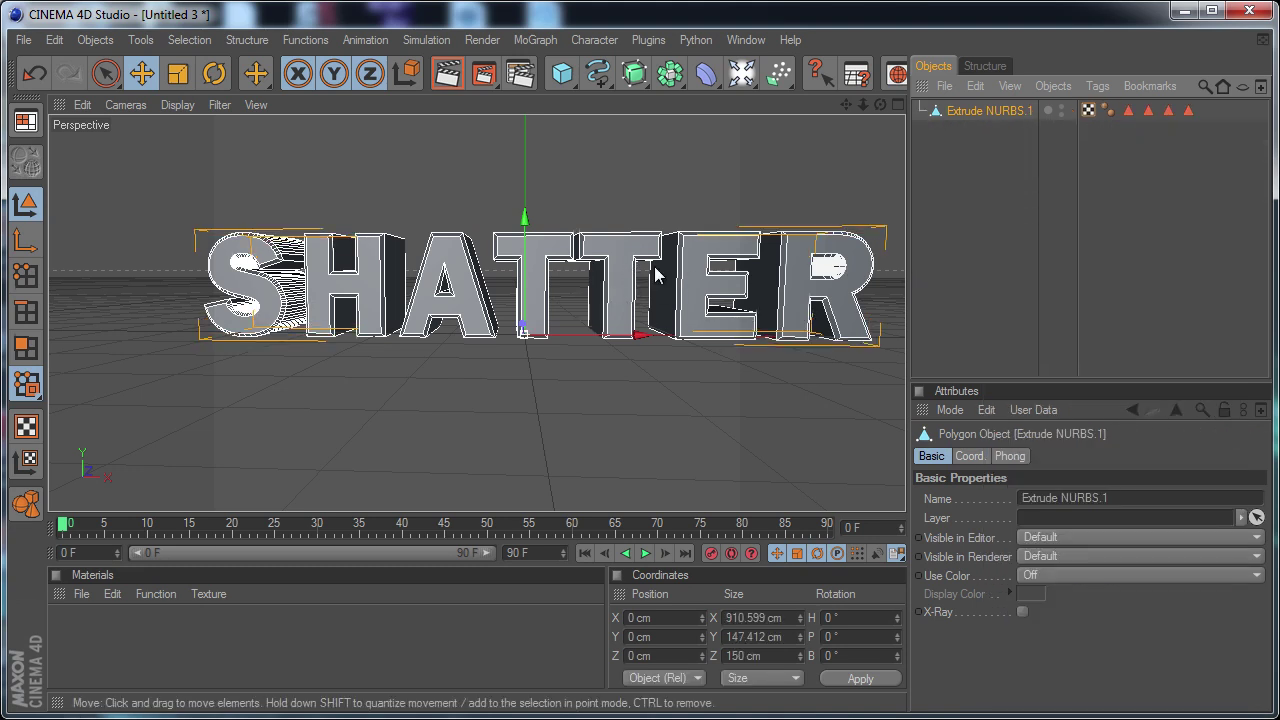
# Open the Thrausi plugin for the merged text object.
pyautogui.keyDown('alt'); pyautogui.moveTo(660, 282); pyautogui.dragTo(689, 467); pyautogui.keyUp('alt')
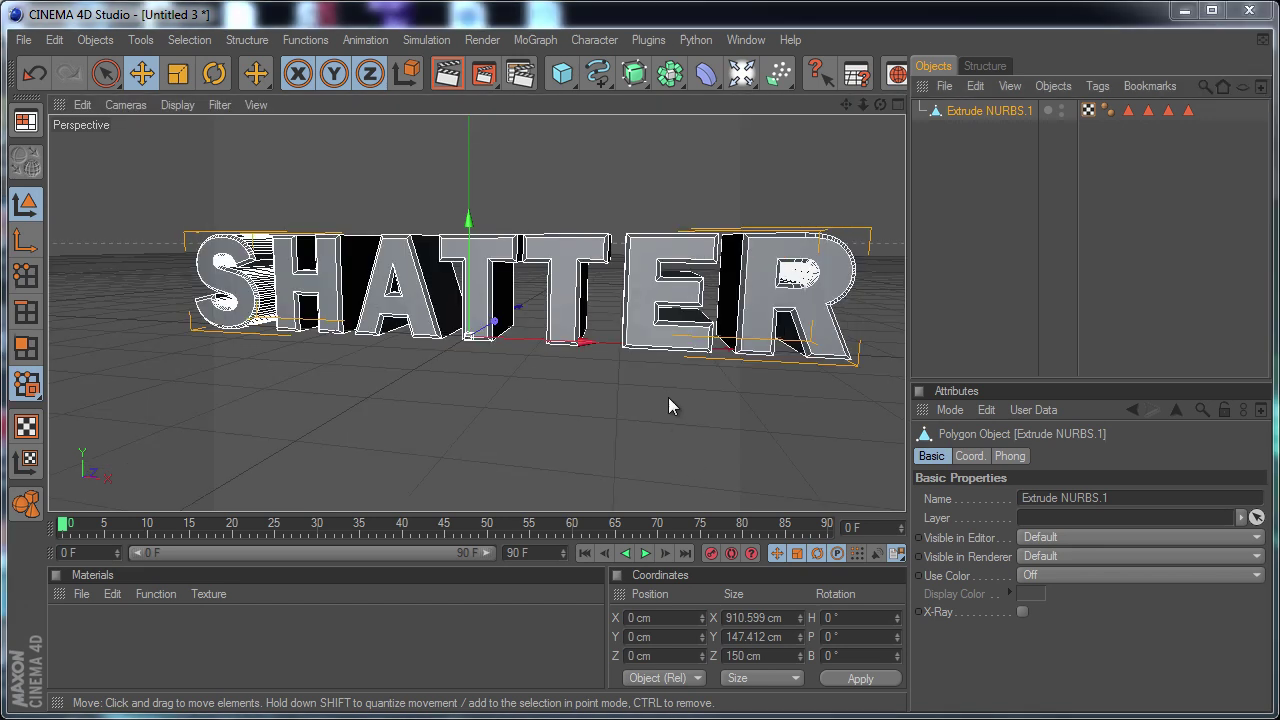
pyautogui.click(648, 39)
pyautogui.moveTo(683, 112)
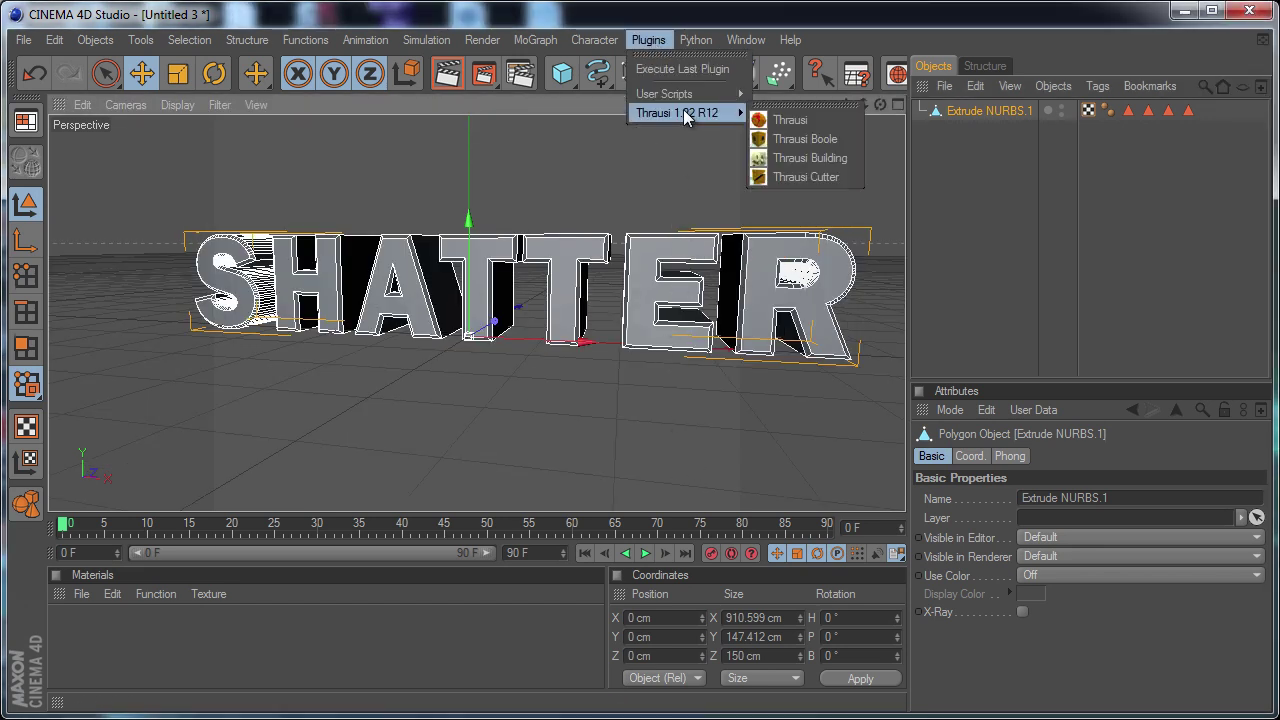
pyautogui.click(835, 125)
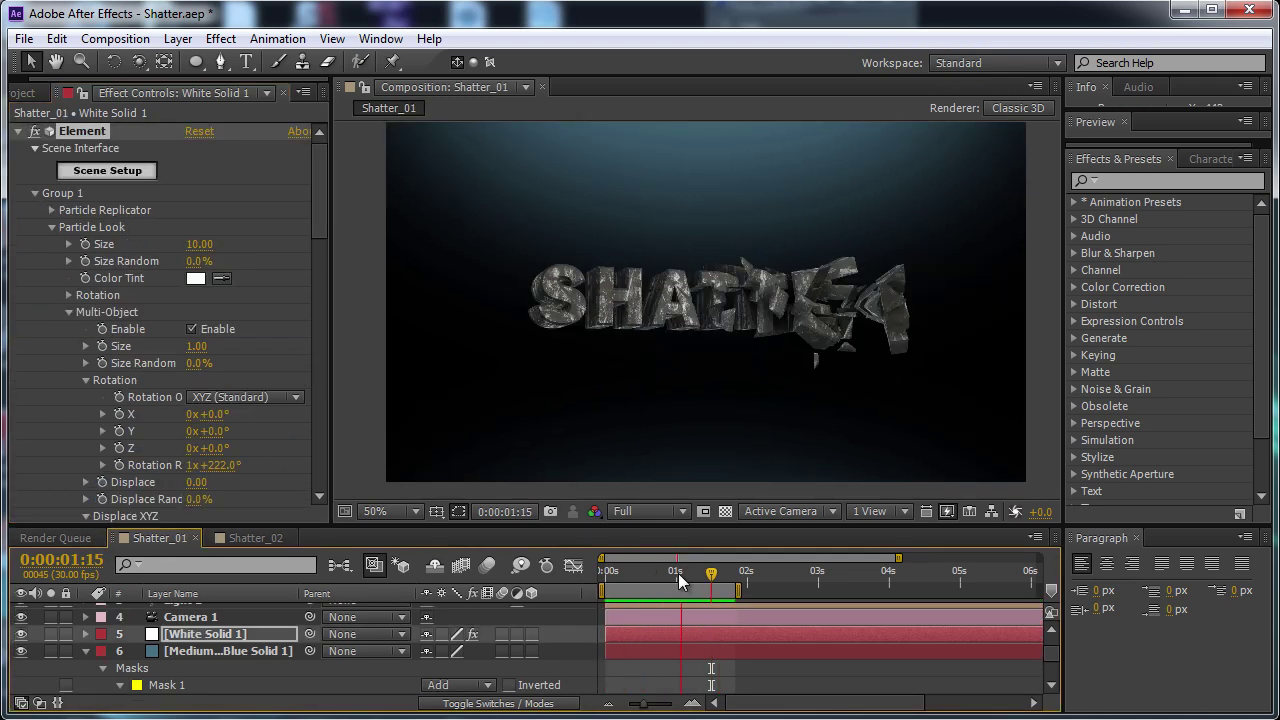
# Switch to After Effects and preview the shatter animations in the Shatter_01 and Shatter_02 compositions.
pyautogui.press('space')
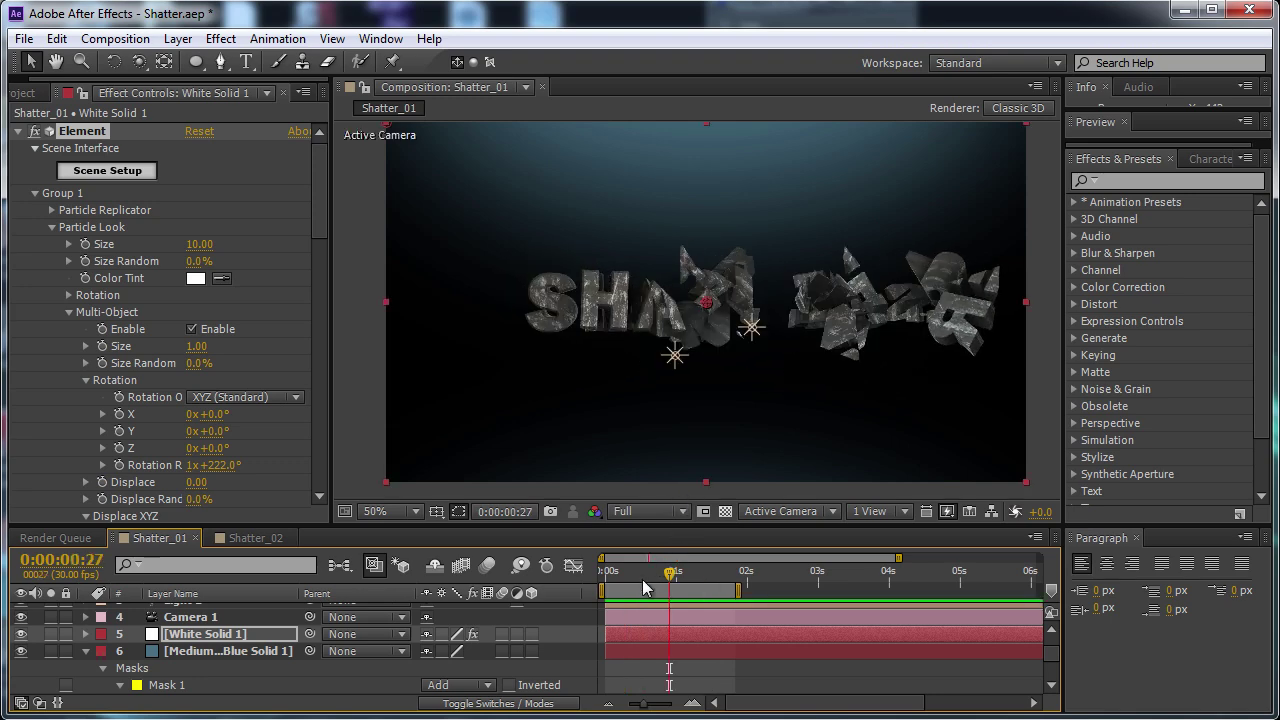
pyautogui.moveTo(642, 579); pyautogui.dragTo(697, 572)
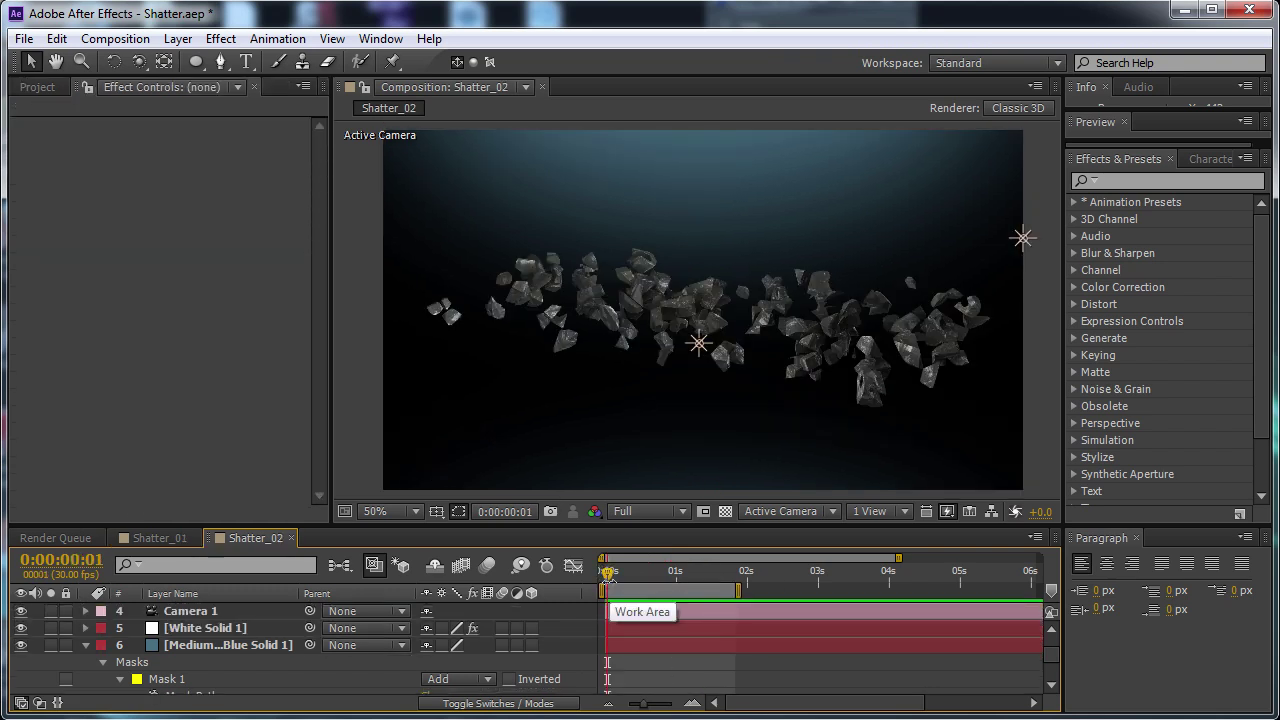
pyautogui.press('KP_0')
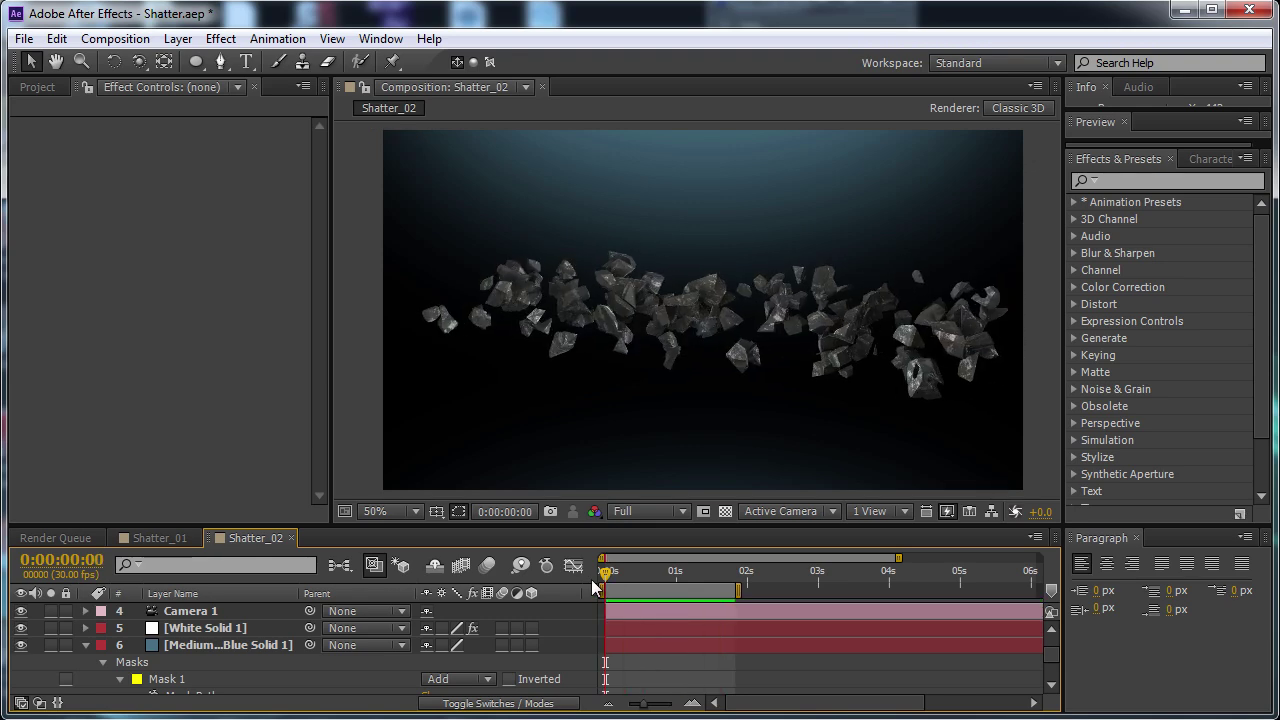
pyautogui.press('space')
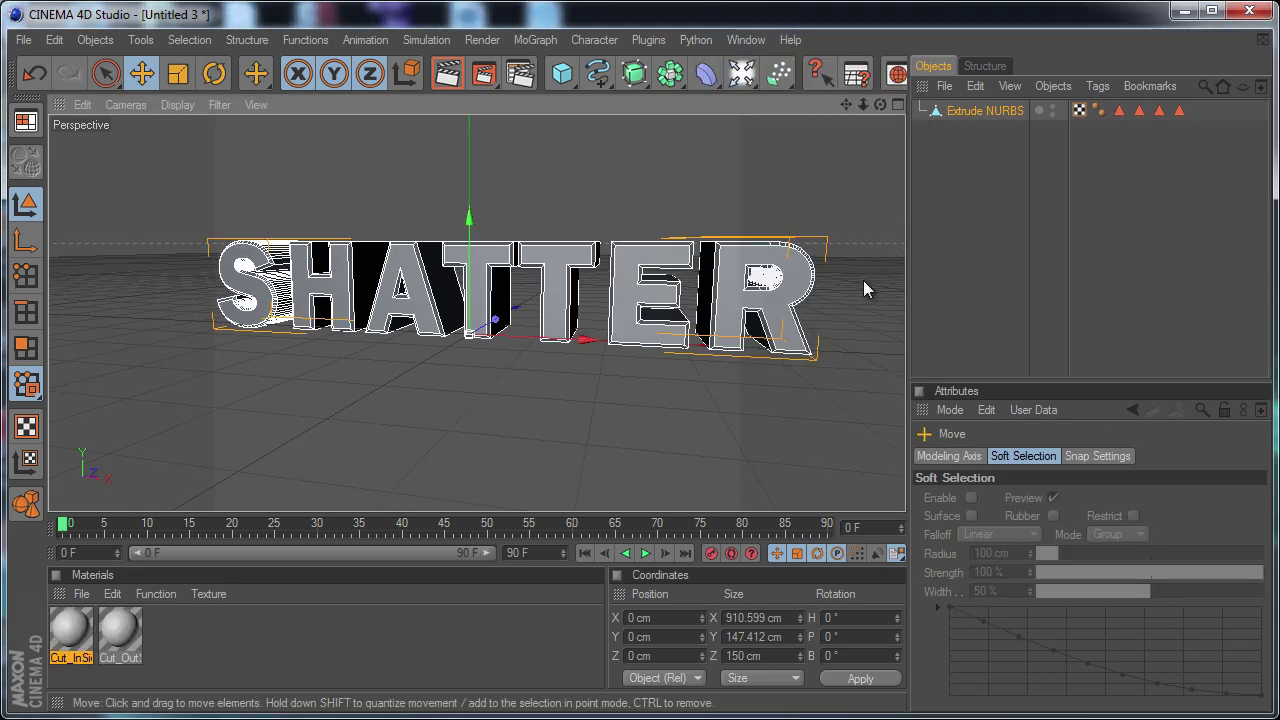
# Switch back to CINEMA 4D and set the text object's heading (H) rotation to 180°.
pyautogui.click(854, 619)
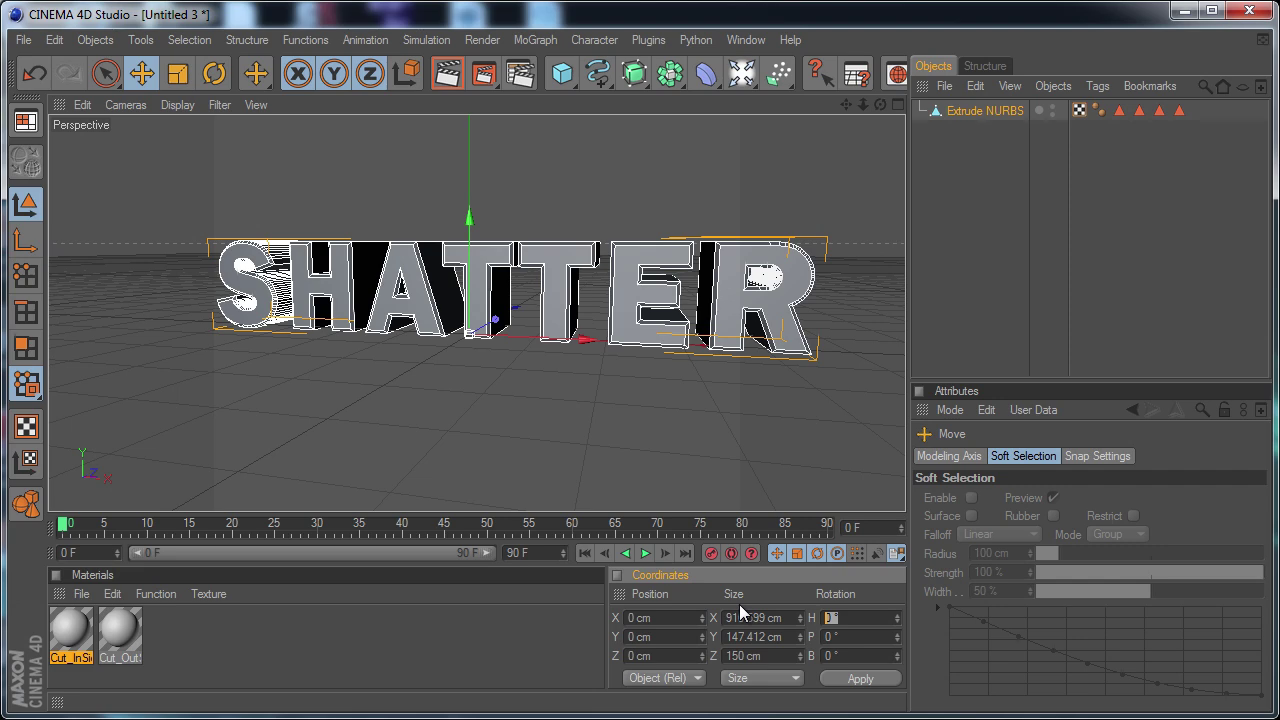
pyautogui.write('180')
pyautogui.press('Return')
pyautogui.keyDown('alt'); pyautogui.moveTo(486, 420); pyautogui.dragTo(905, 506); pyautogui.keyUp('alt')
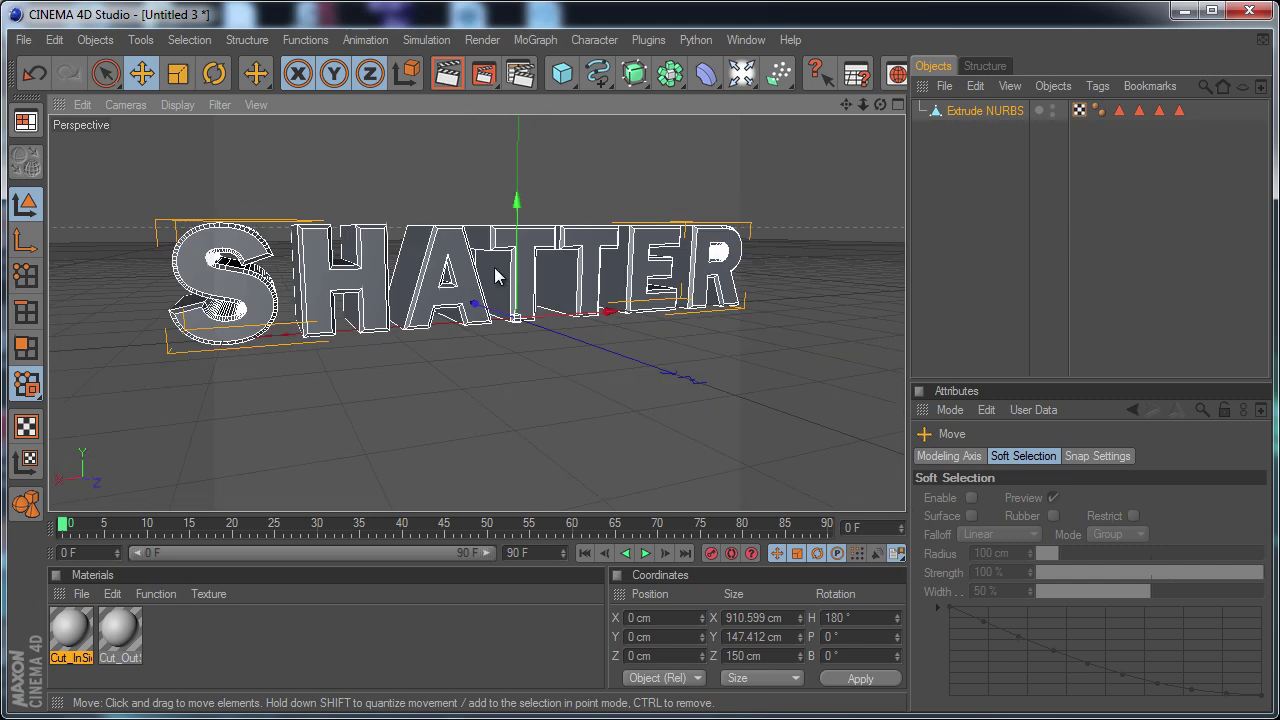
# Break the text object into 20 pieces with Thrausi using the Voronoi method.
pyautogui.click(650, 39)
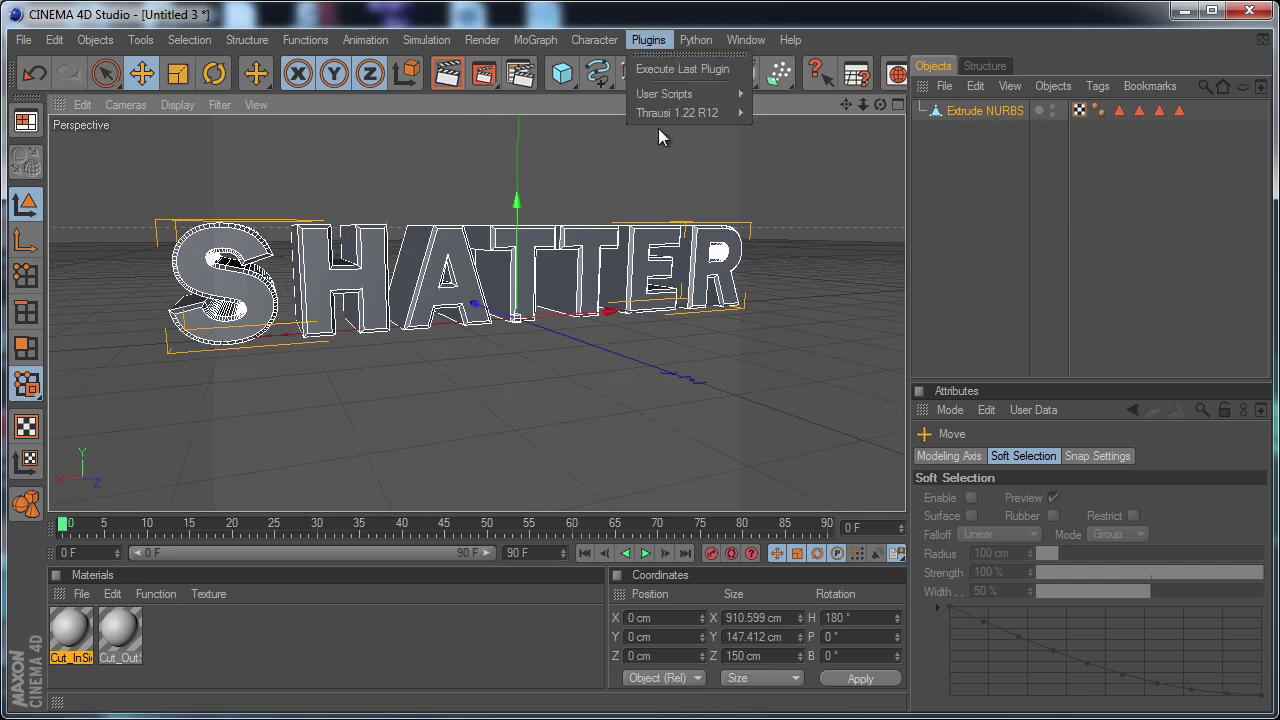
pyautogui.moveTo(694, 116)
pyautogui.click(804, 119)
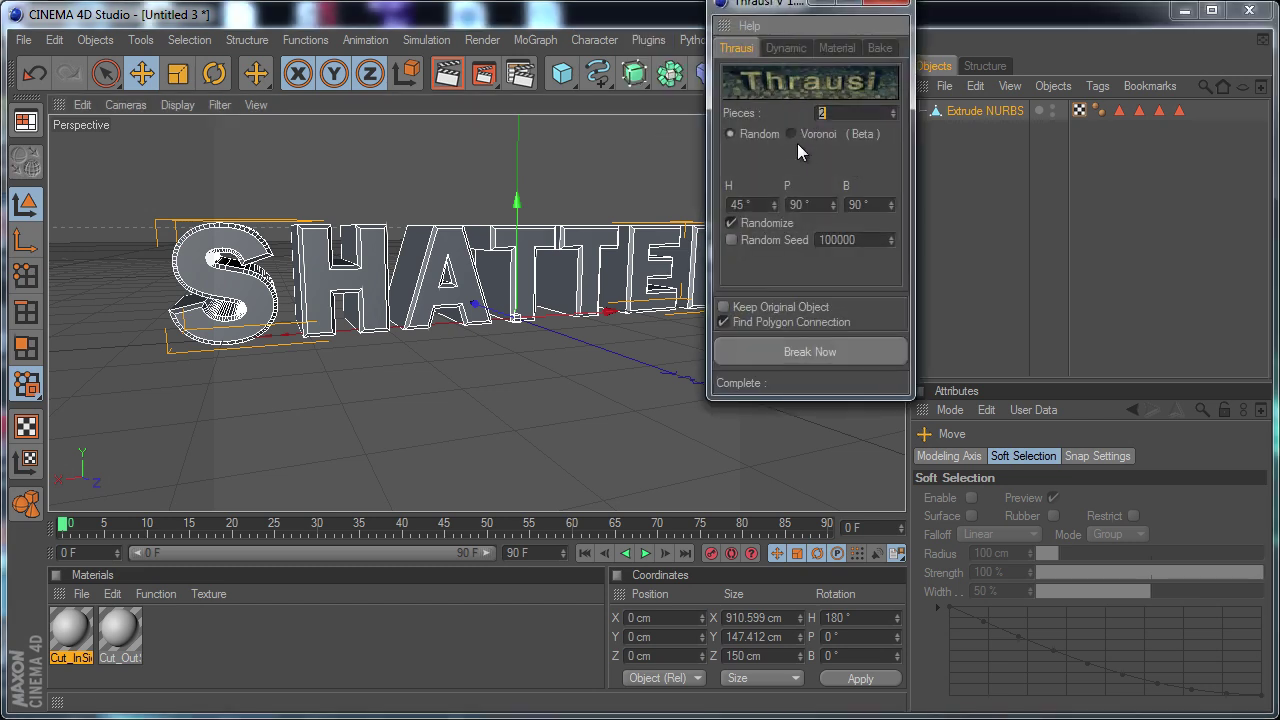
pyautogui.click(794, 136)
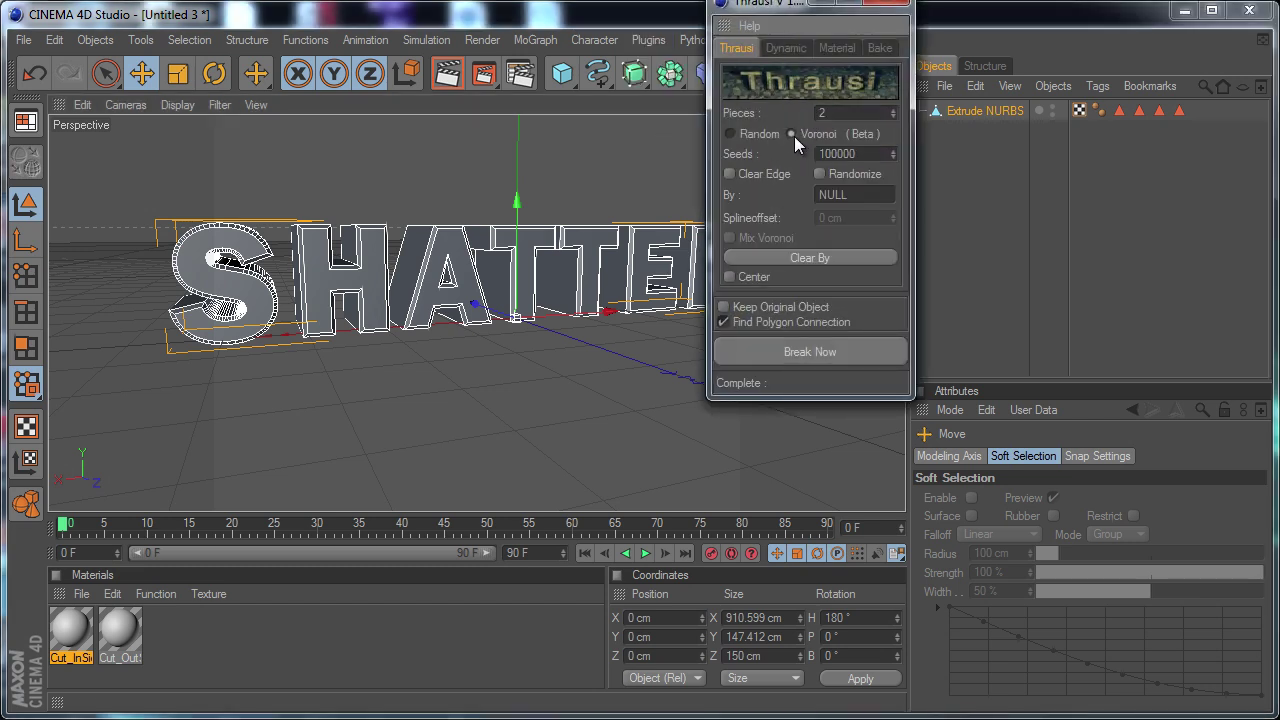
pyautogui.write('20')
pyautogui.click(781, 353)
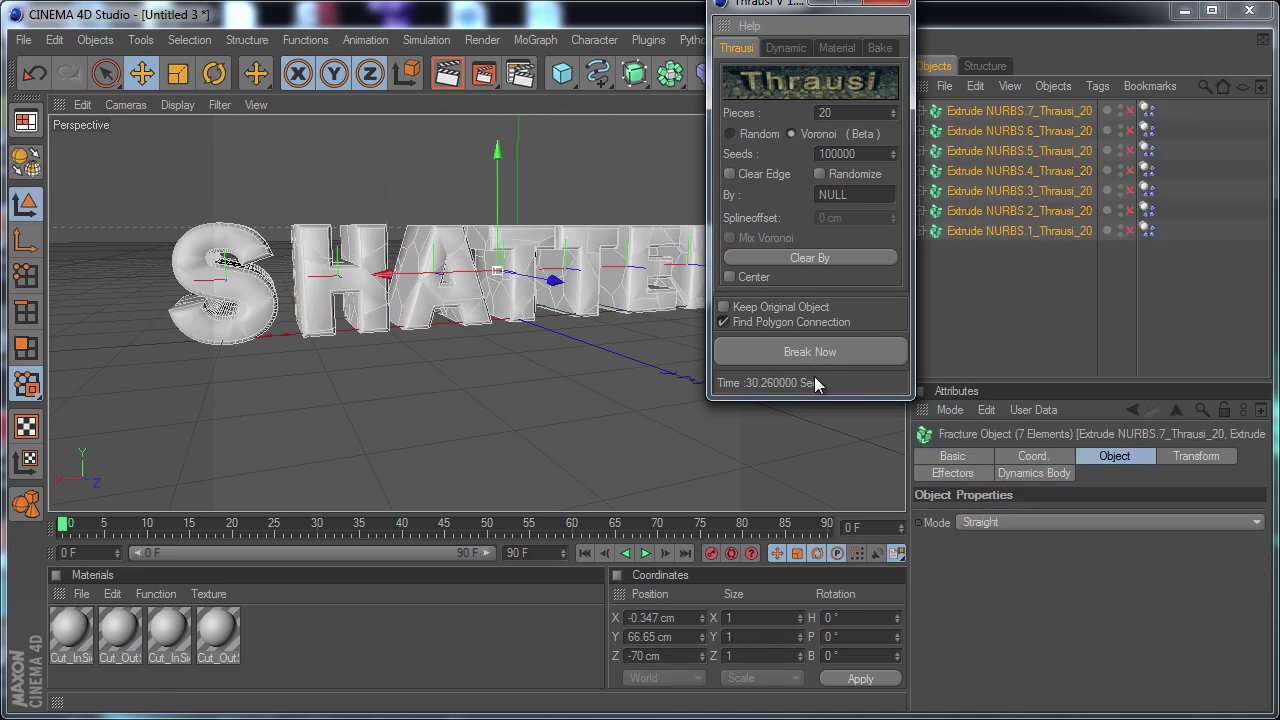
# Select all the Thrausi fracture objects and unfold their hierarchies to list every piece.
pyautogui.moveTo(950, 306); pyautogui.dragTo(996, 107)
pyautogui.rightClick(996, 110)
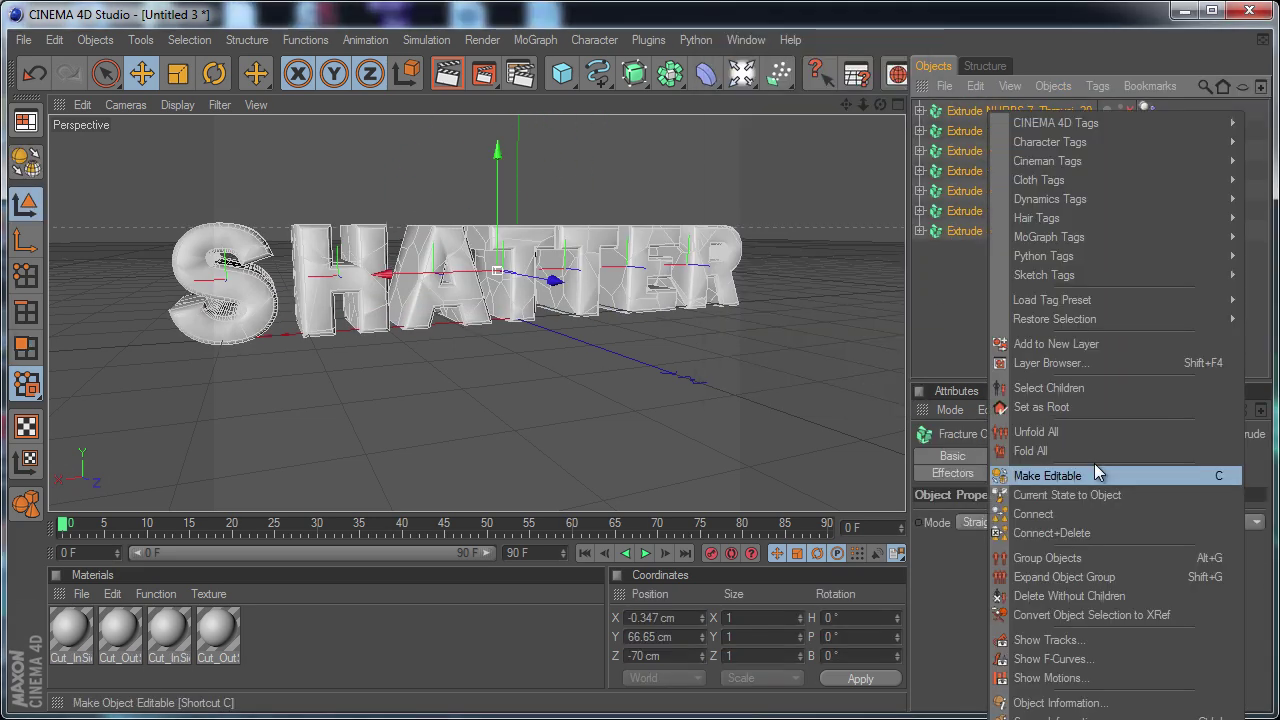
pyautogui.click(1080, 434)
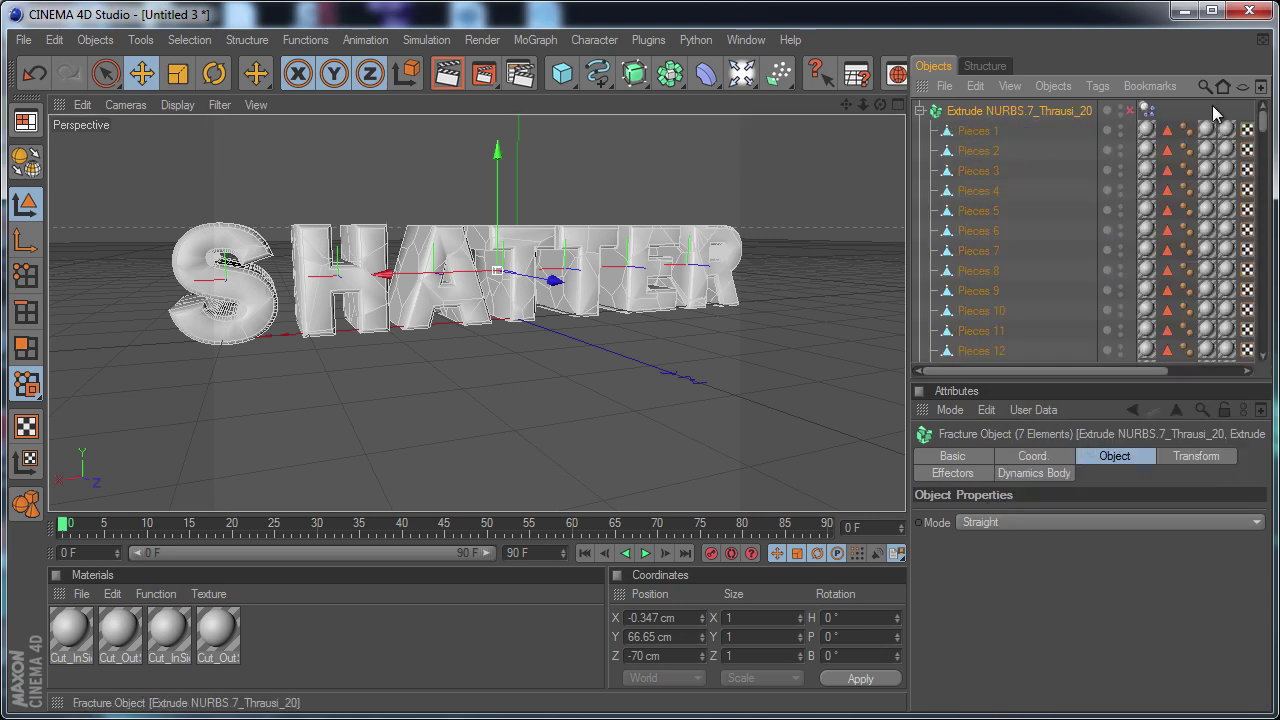
# Select the Phong tags of all pieces in every fracture object and set their Phong Angle to 44°.
pyautogui.click(1186, 130)
pyautogui.scroll(5, 376, 240)
pyautogui.keyDown('alt'); pyautogui.moveTo(906, 506); pyautogui.dragTo(654, 205); pyautogui.keyUp('alt')
pyautogui.click(654, 205)
pyautogui.click(1186, 131)
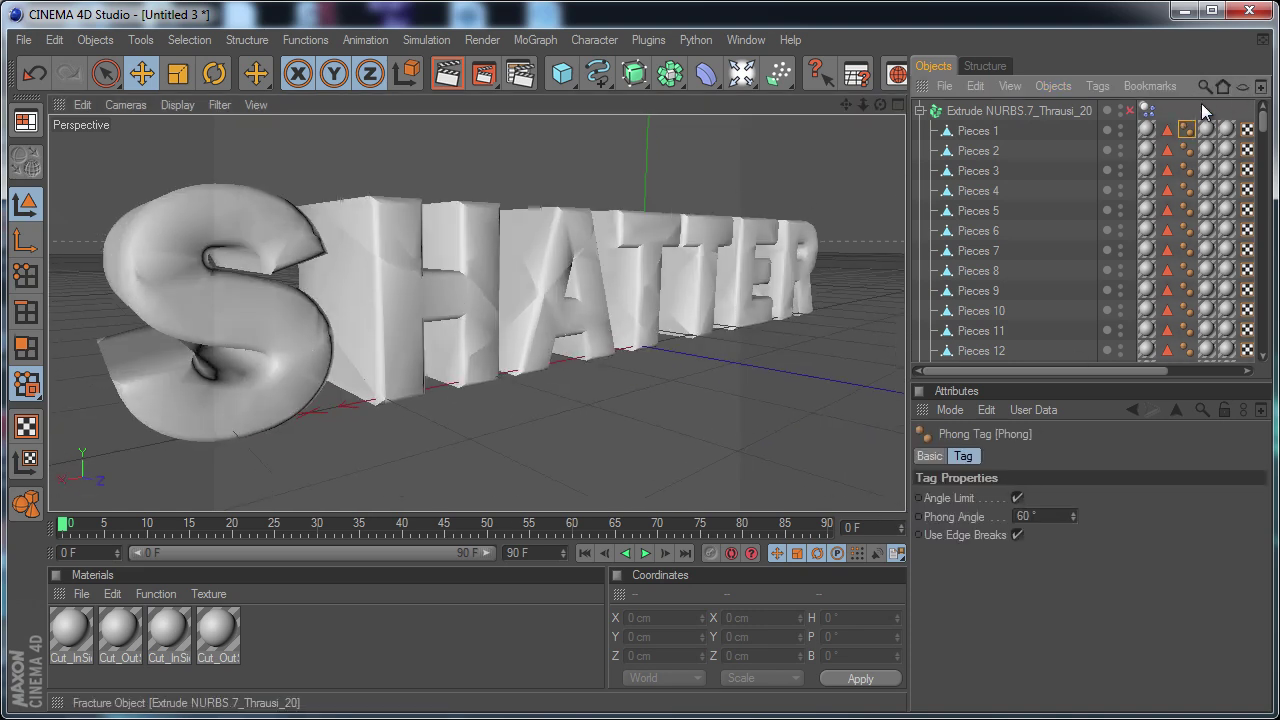
pyautogui.click(1187, 105)
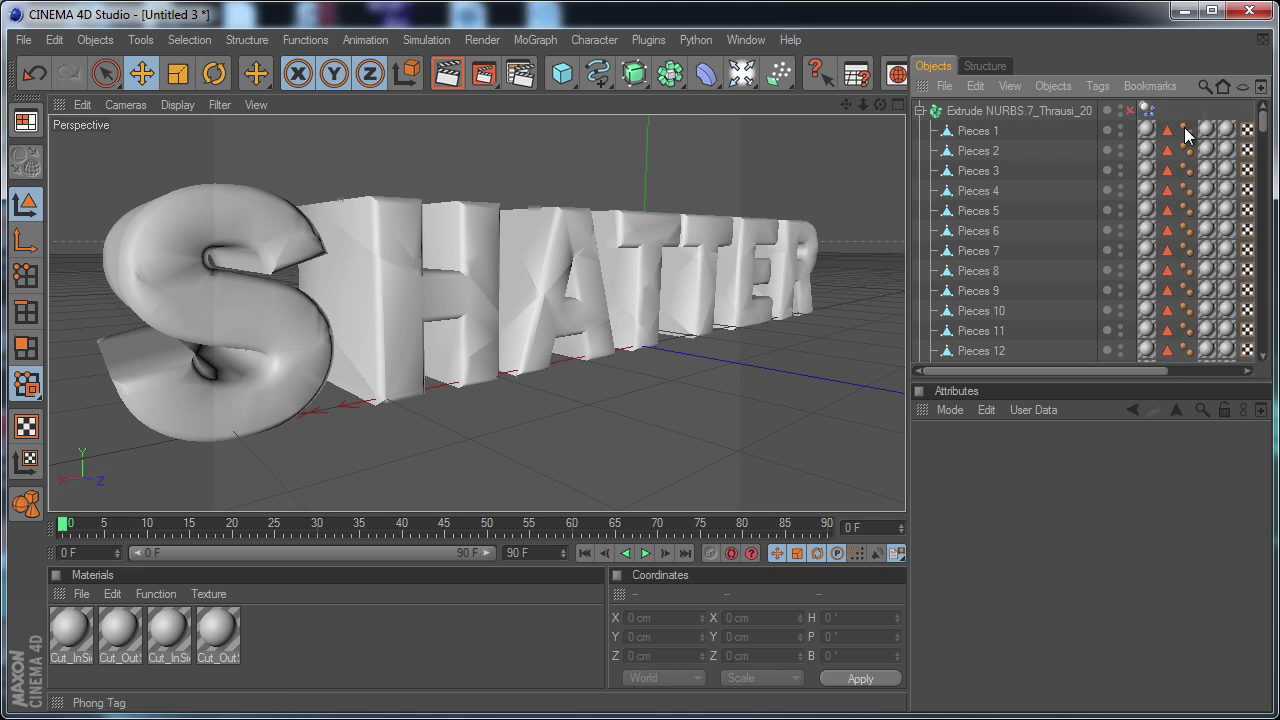
pyautogui.click(1185, 130)
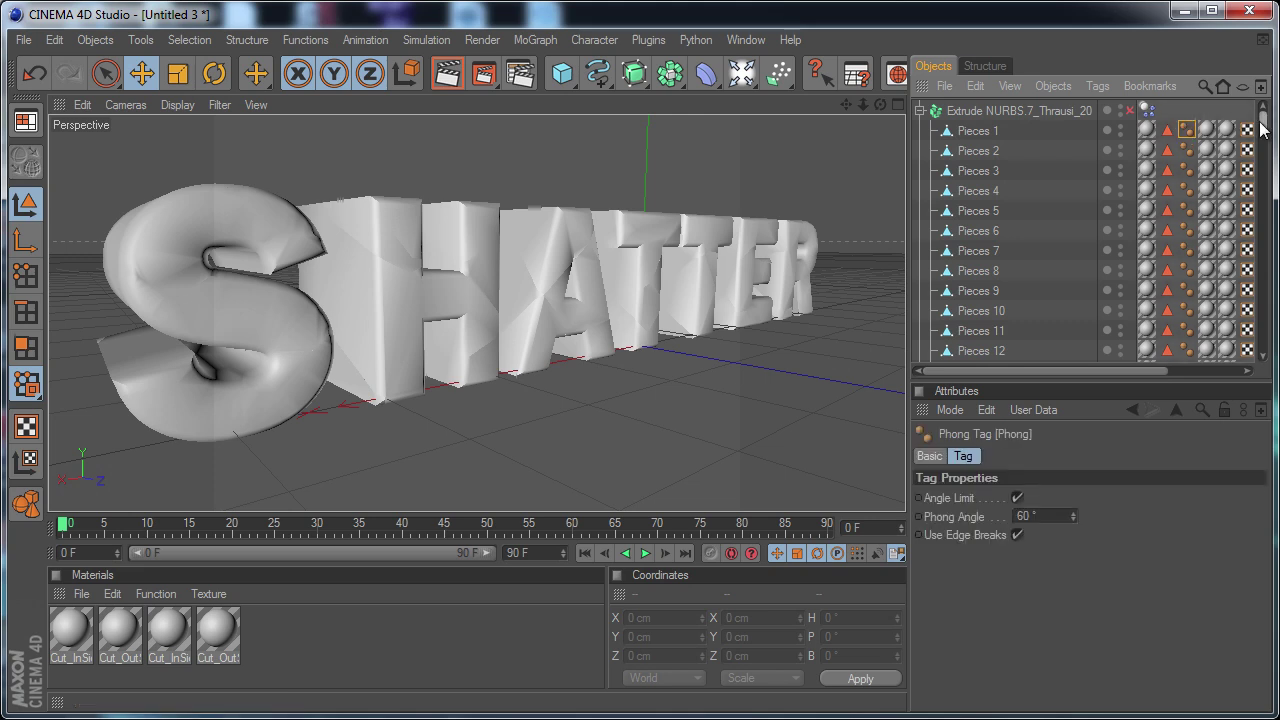
pyautogui.moveTo(1263, 122); pyautogui.dragTo(1266, 358)
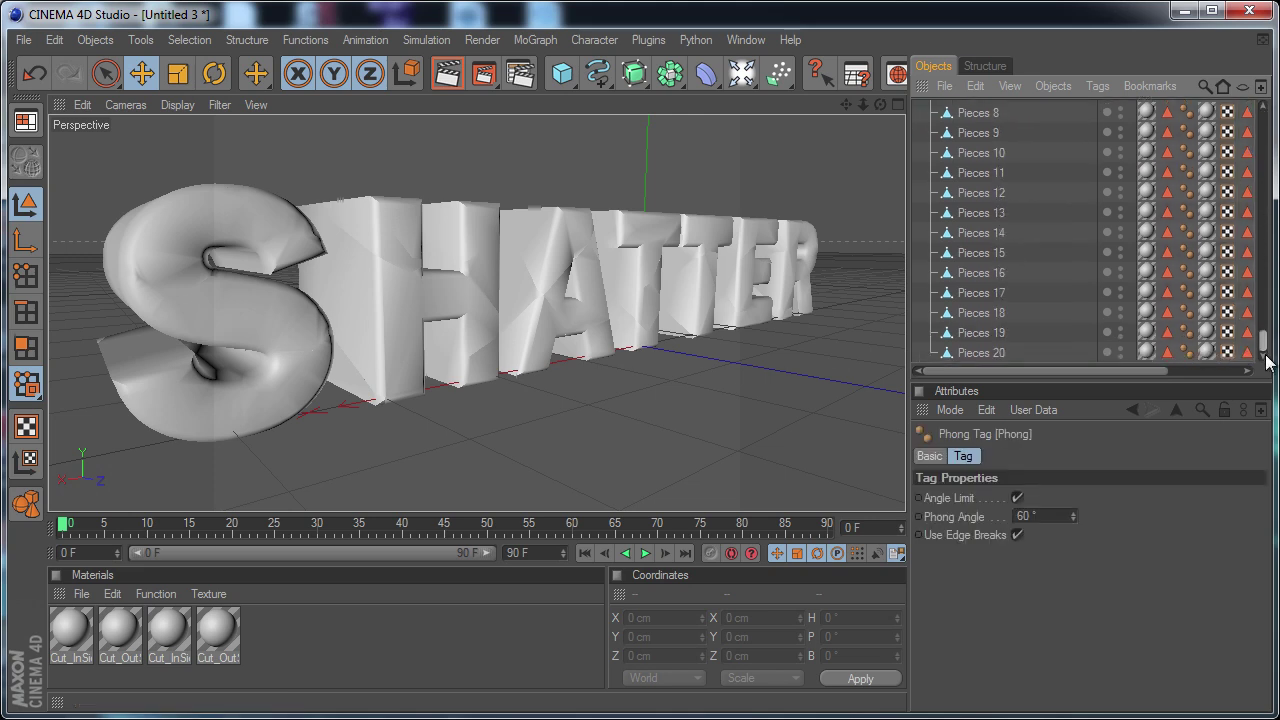
pyautogui.keyDown('shift'); pyautogui.click(1186, 352); pyautogui.keyUp('shift')
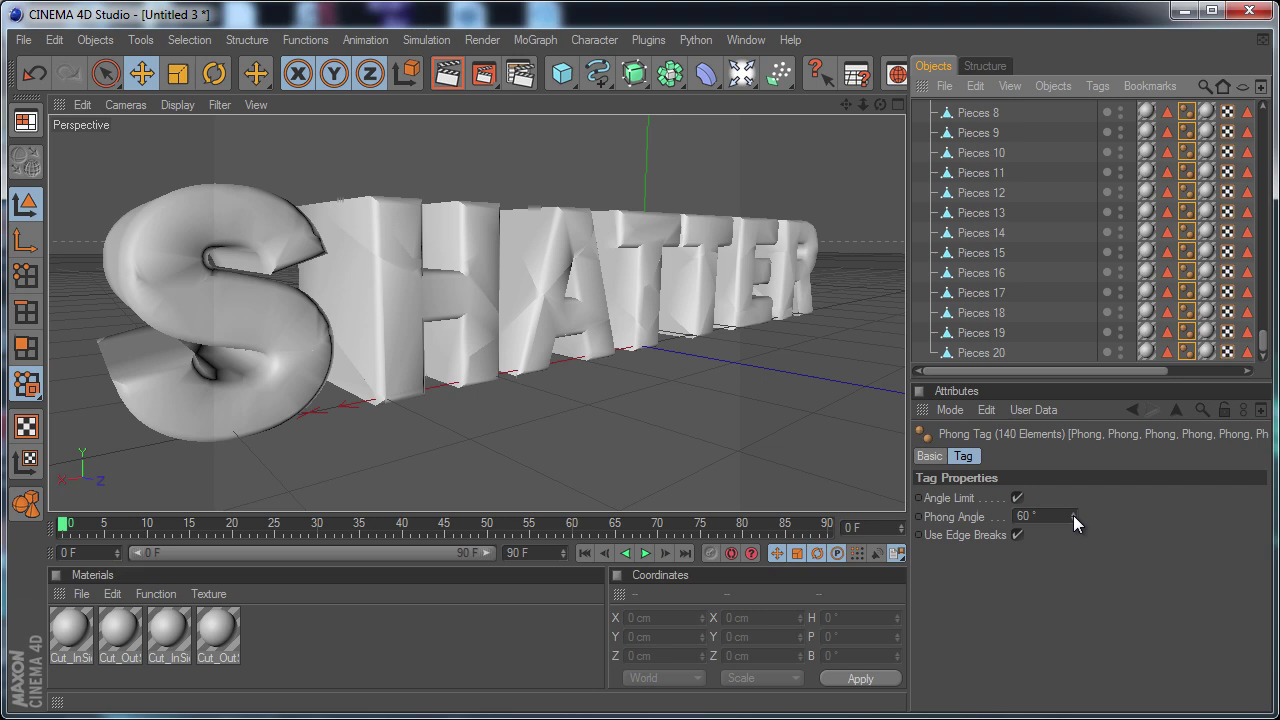
pyautogui.moveTo(1073, 515); pyautogui.dragTo(1073, 517)
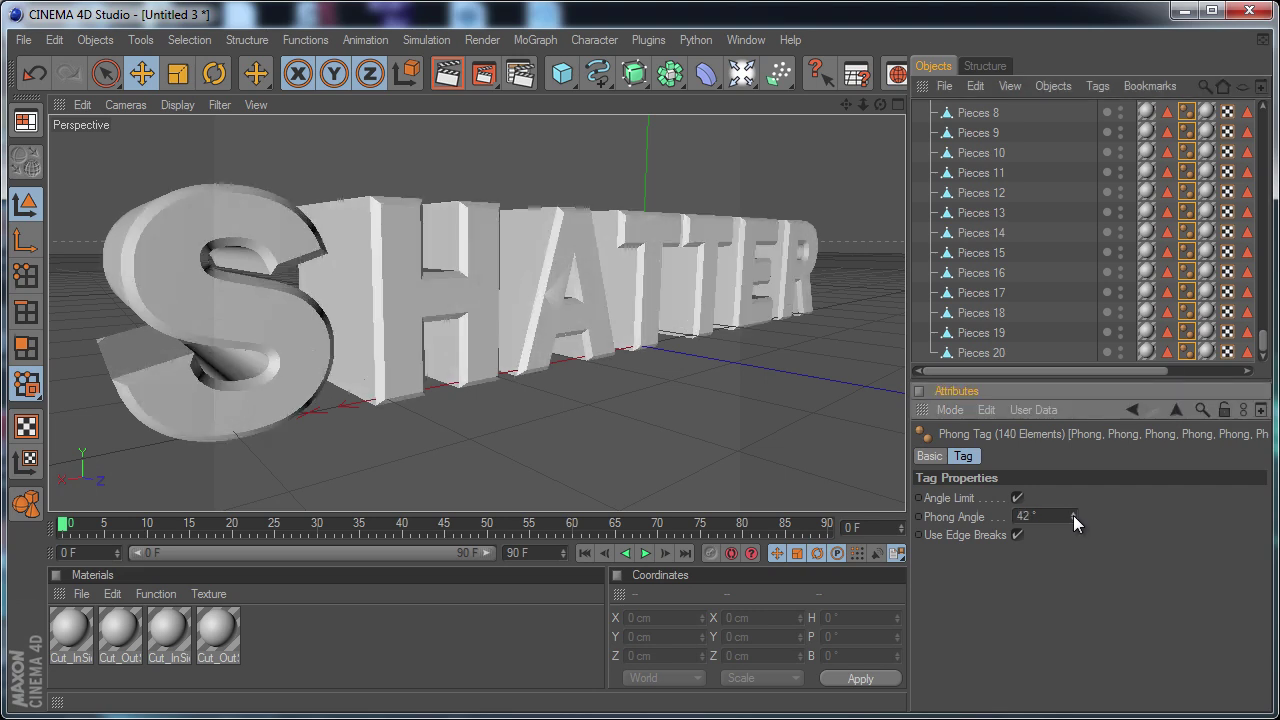
pyautogui.moveTo(1073, 515); pyautogui.dragTo(1073, 520)
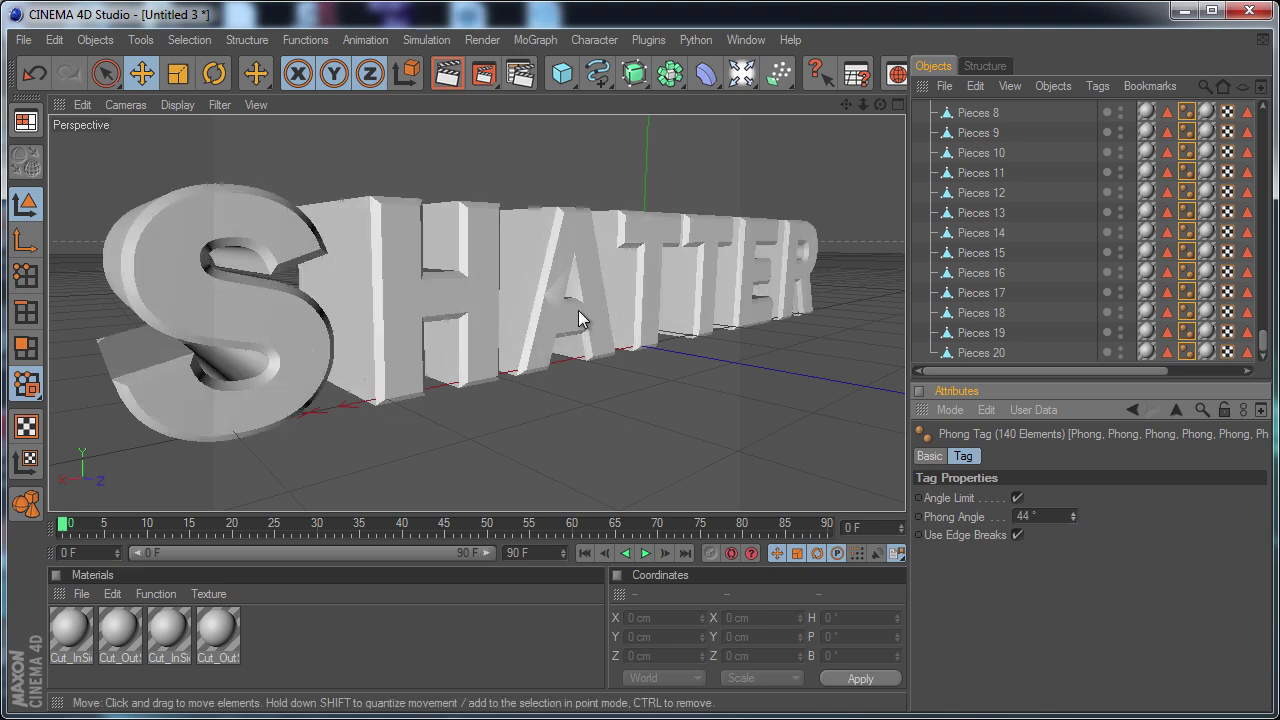
# Select the piece around the hole of the letter A (Pieces 2) and set its Phong tag's angle to 28°.
pyautogui.keyDown('alt'); pyautogui.moveTo(570, 320); pyautogui.dragTo(480, 299); pyautogui.keyUp('alt')
pyautogui.click(493, 299)
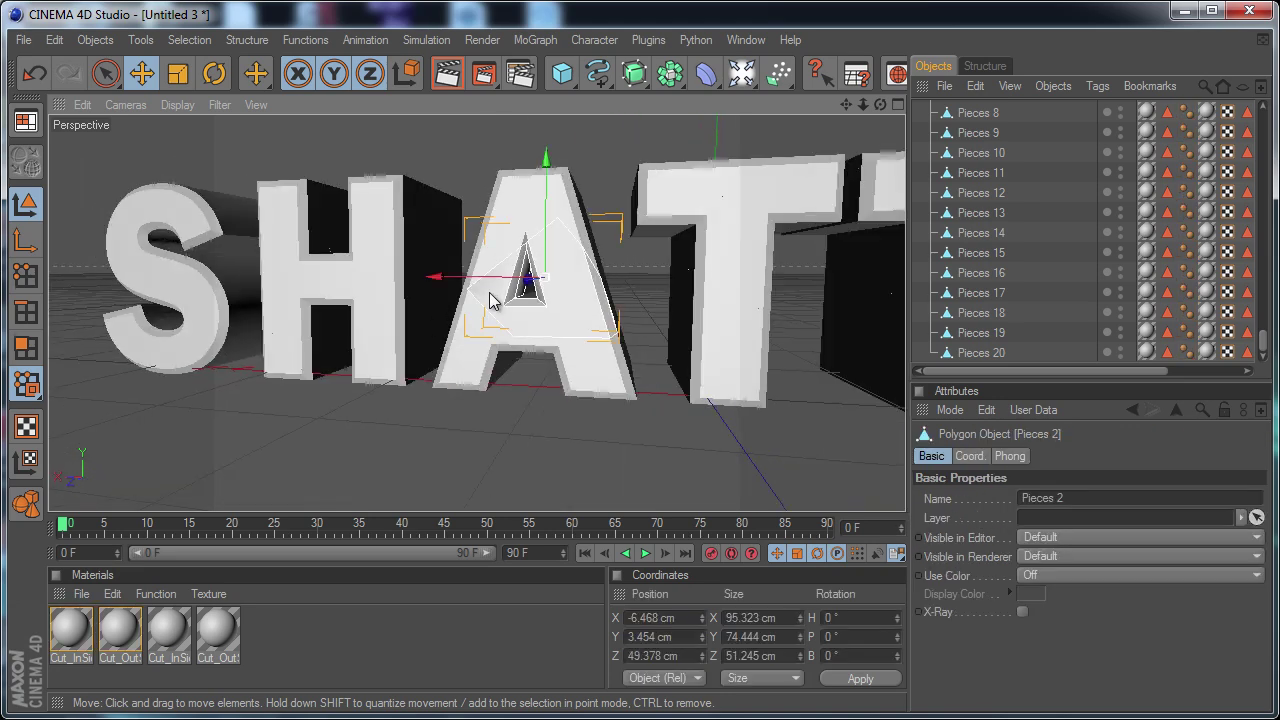
pyautogui.scroll(-1, 1266, 312)
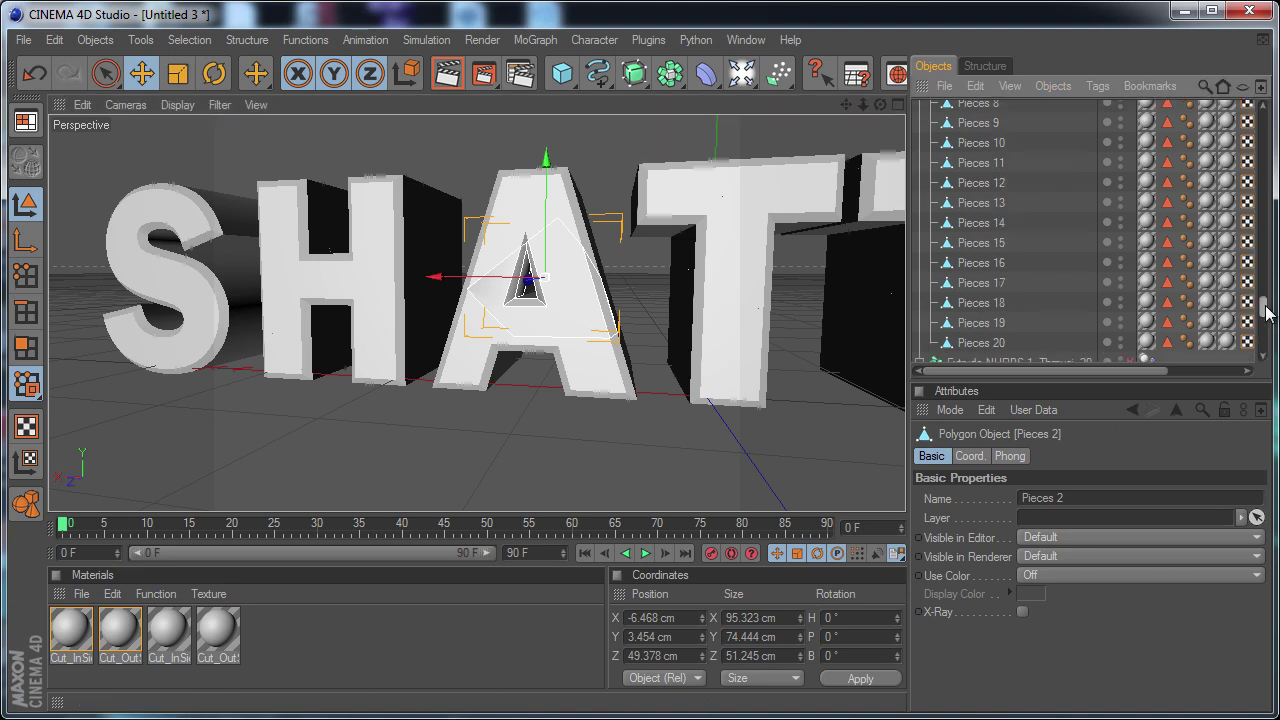
pyautogui.scroll(-4, 1266, 312)
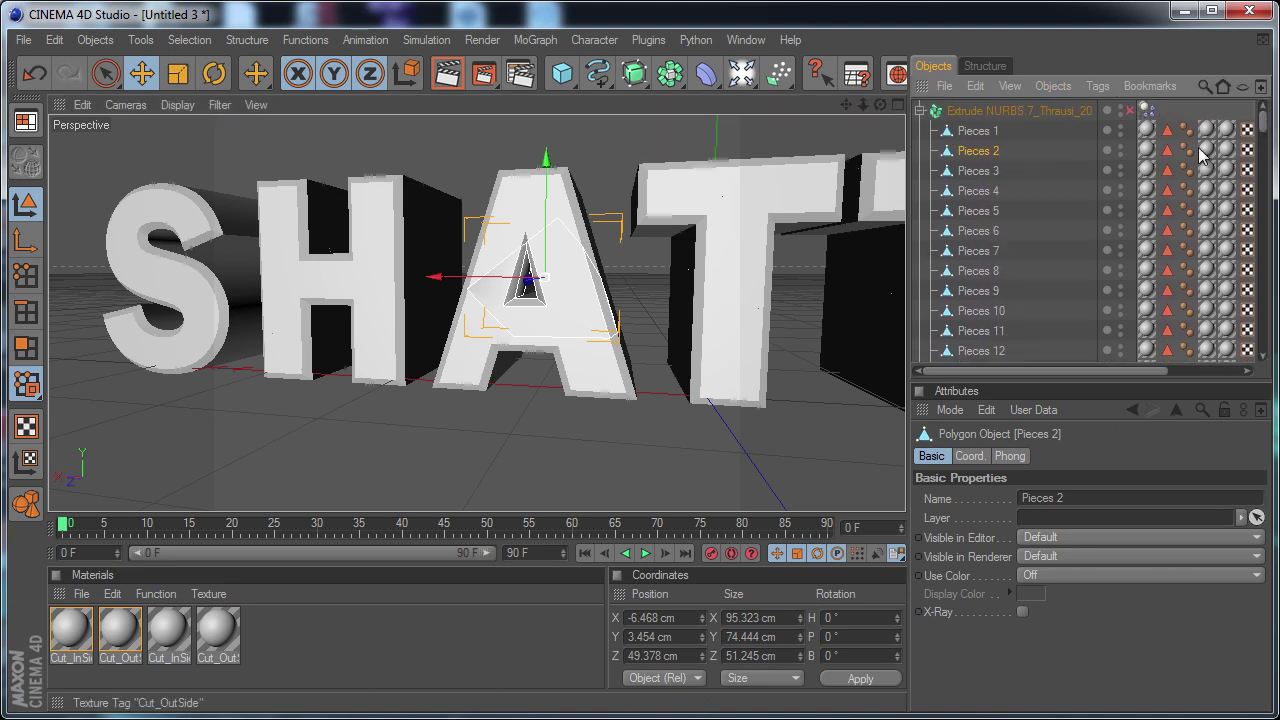
pyautogui.click(1186, 150)
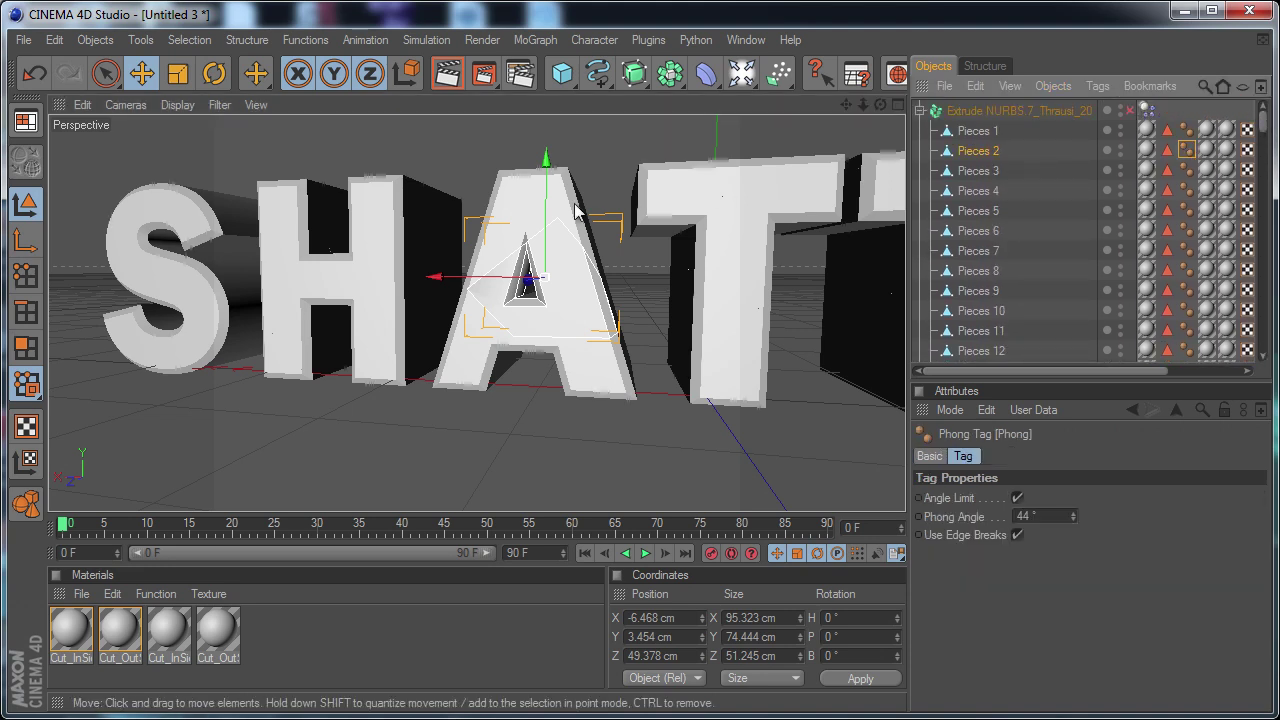
pyautogui.scroll(5, 905, 506)
pyautogui.scroll(-5, 904, 506)
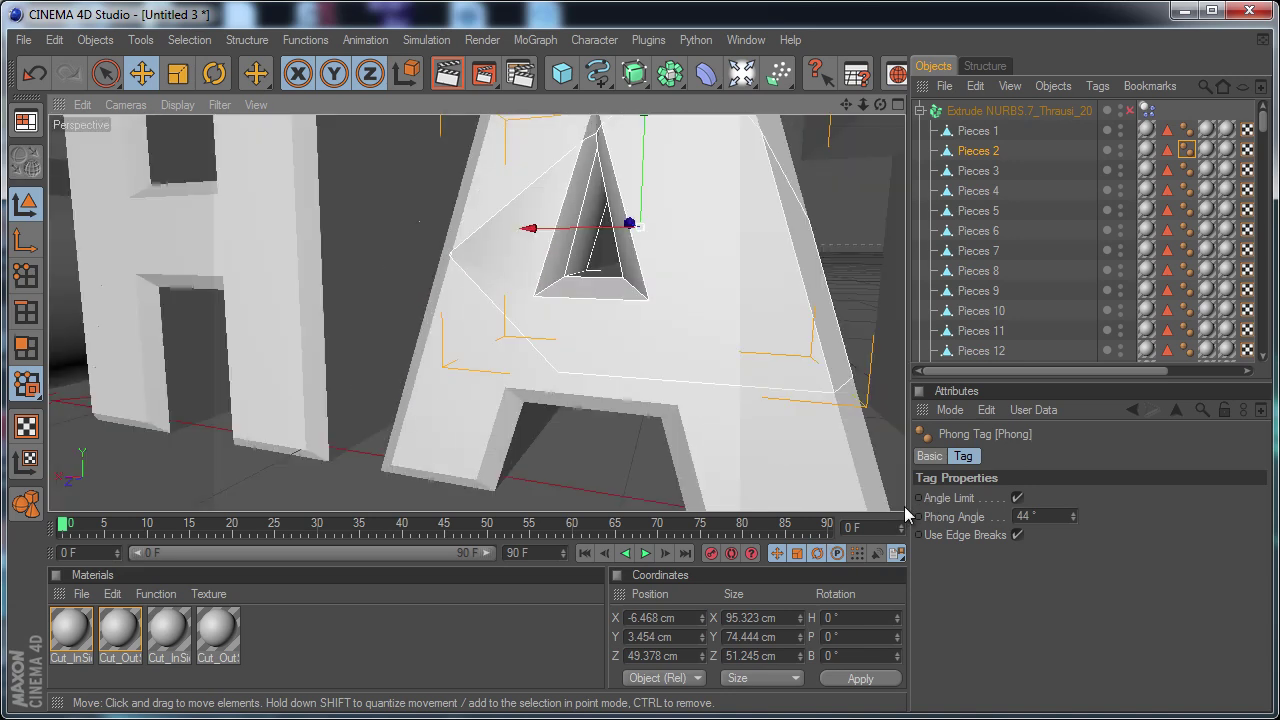
pyautogui.scroll(1, 904, 507)
pyautogui.moveTo(904, 507)
pyautogui.keyDown('alt'); pyautogui.mouseDown()
pyautogui.moveTo(873, 512)
pyautogui.moveTo(906, 506)
pyautogui.mouseUp(); pyautogui.keyUp('alt')
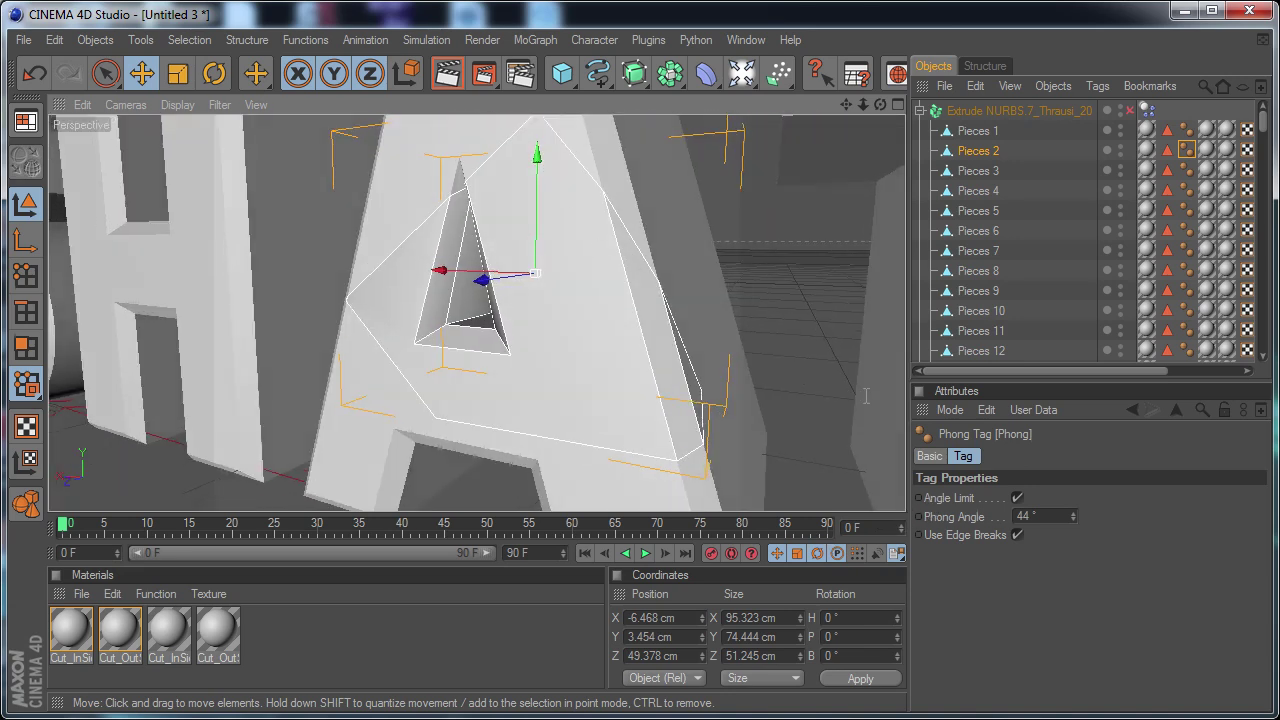
pyautogui.click(1074, 518)
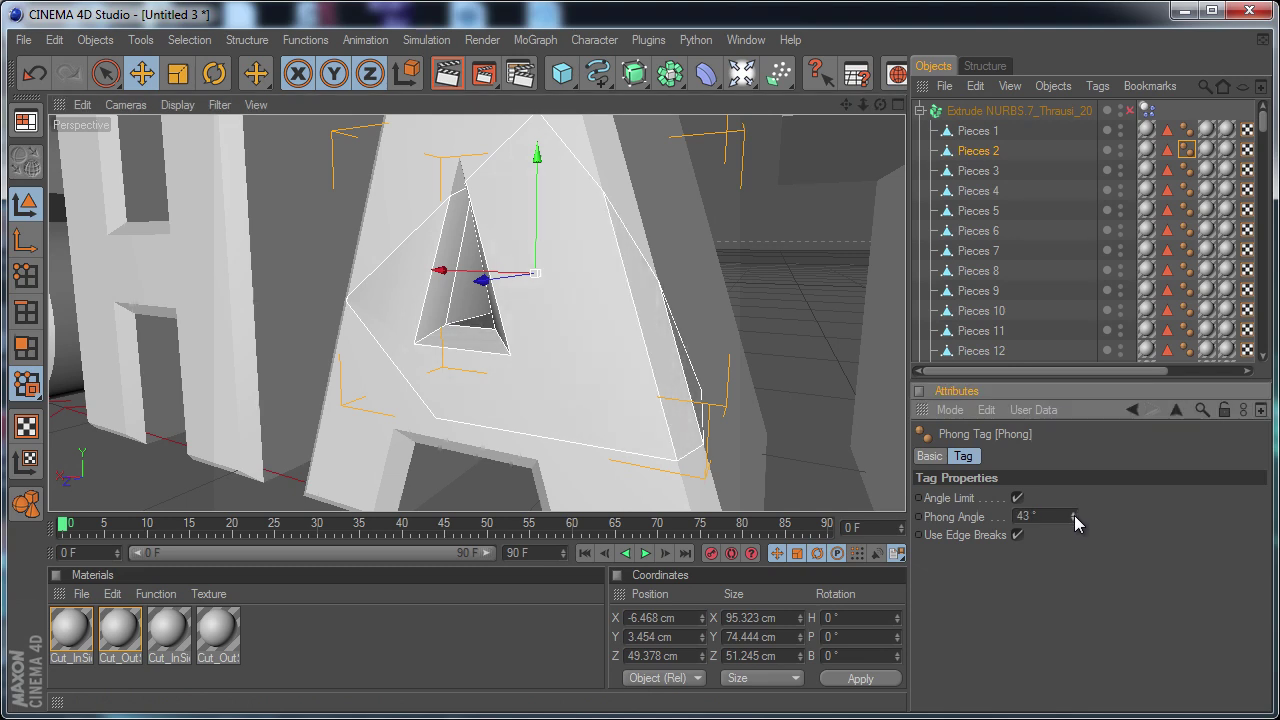
pyautogui.moveTo(1074, 515); pyautogui.dragTo(1074, 514)
# Render the perspective view to check the shading of the letter A and its neighbouring letters.
pyautogui.keyDown('alt'); pyautogui.moveTo(560, 300); pyautogui.dragTo(685, 364); pyautogui.keyUp('alt')
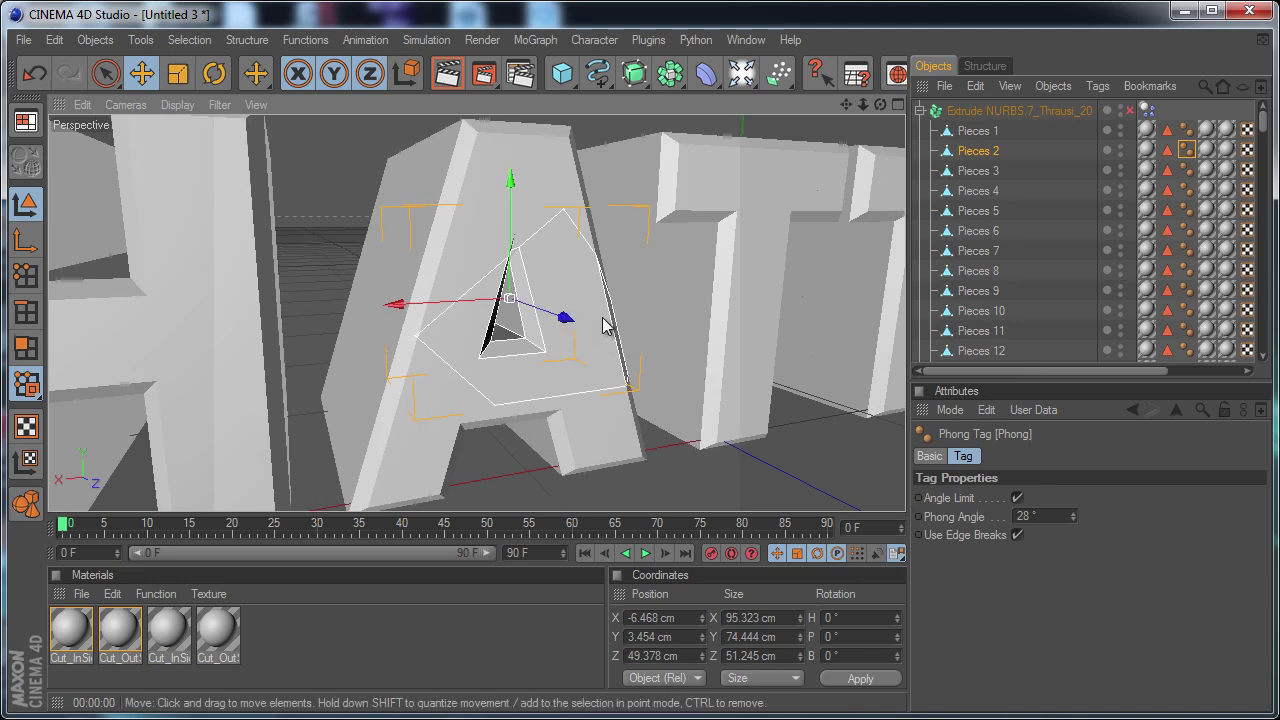
pyautogui.keyDown('alt'); pyautogui.moveTo(600, 325); pyautogui.dragTo(634, 323); pyautogui.keyUp('alt')
pyautogui.click(447, 73)
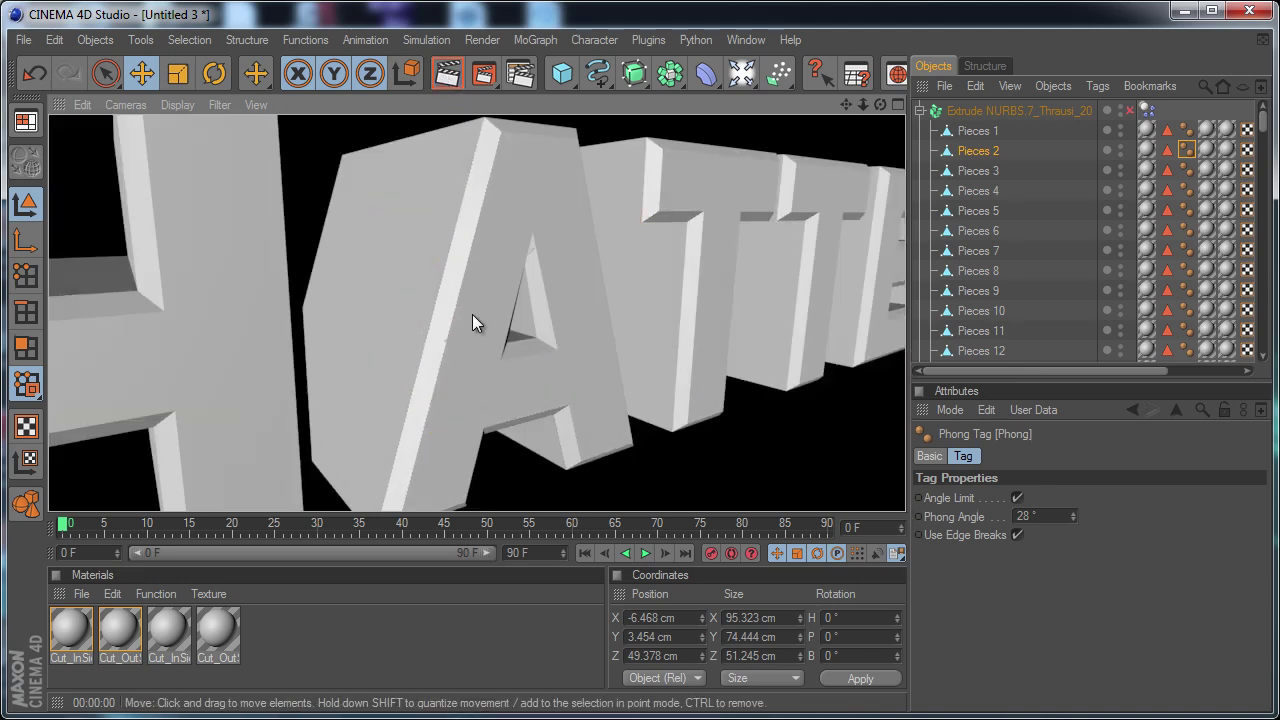
pyautogui.keyDown('alt'); pyautogui.moveTo(449, 352); pyautogui.dragTo(899, 509); pyautogui.keyUp('alt')
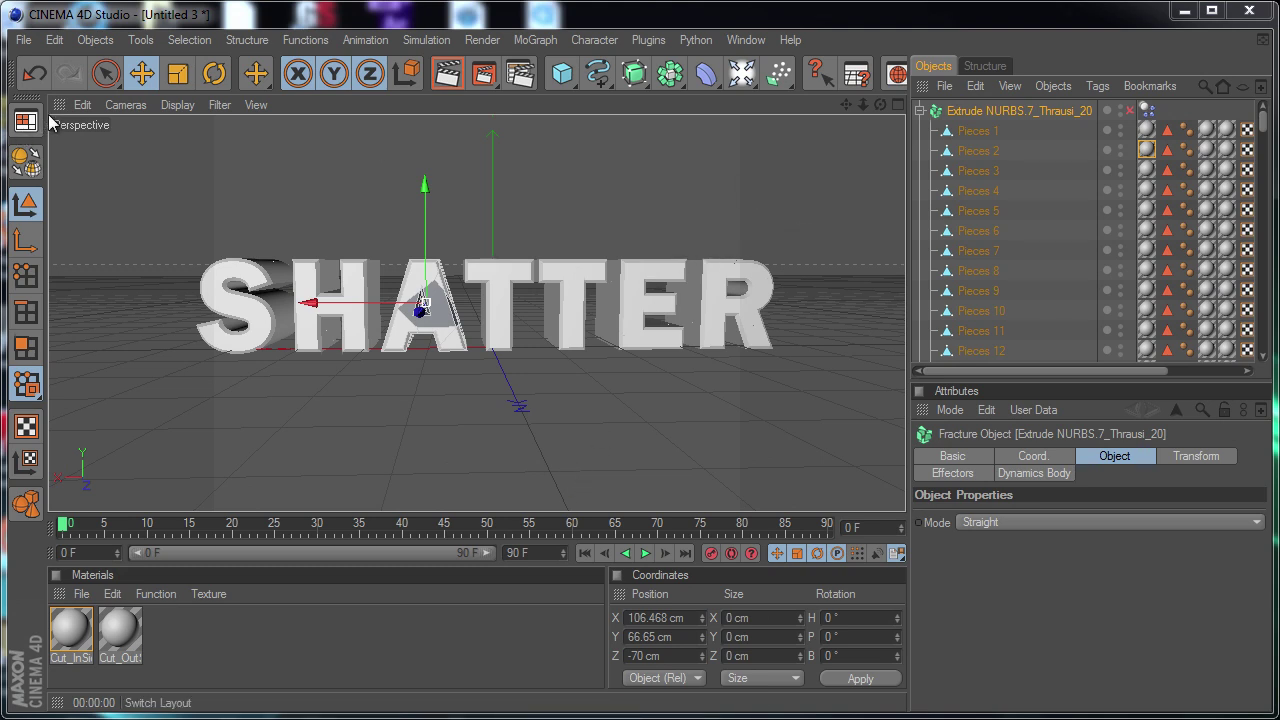
# Save the scene as Action_shatter_pro.c4d in the My_Models folder of the VideoCopilot models.
pyautogui.click(23, 40)
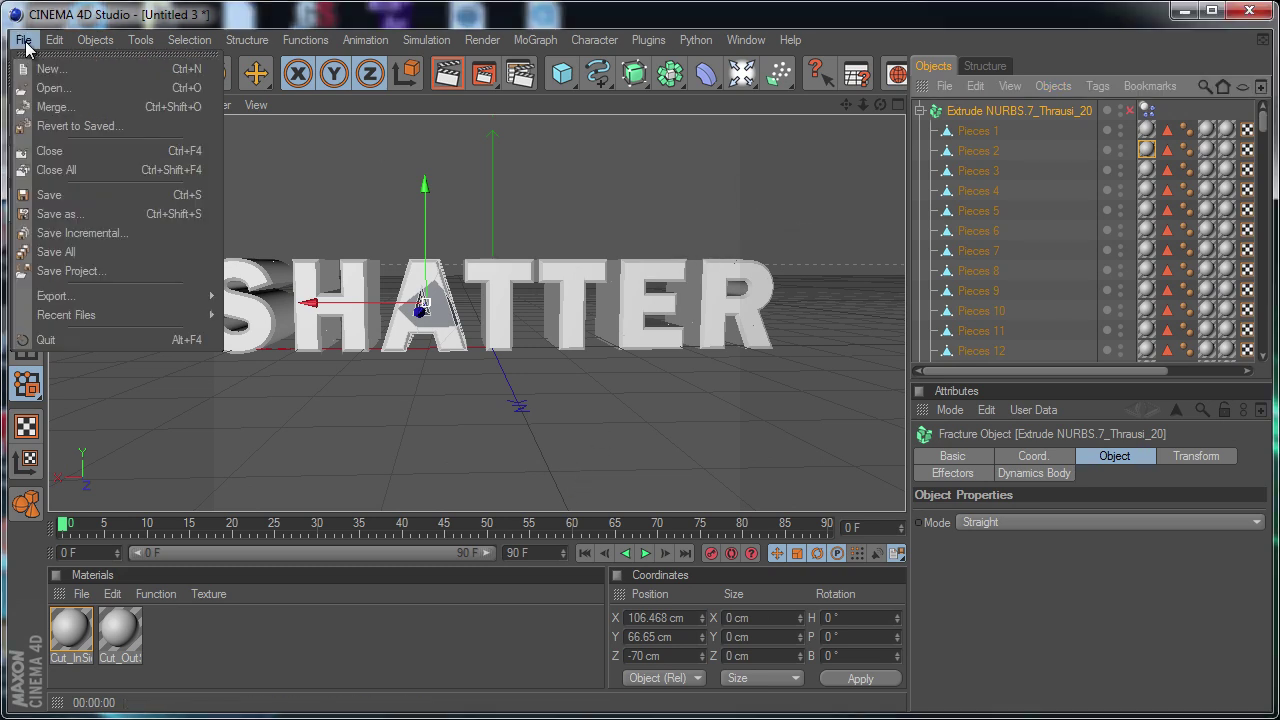
pyautogui.click(90, 213)
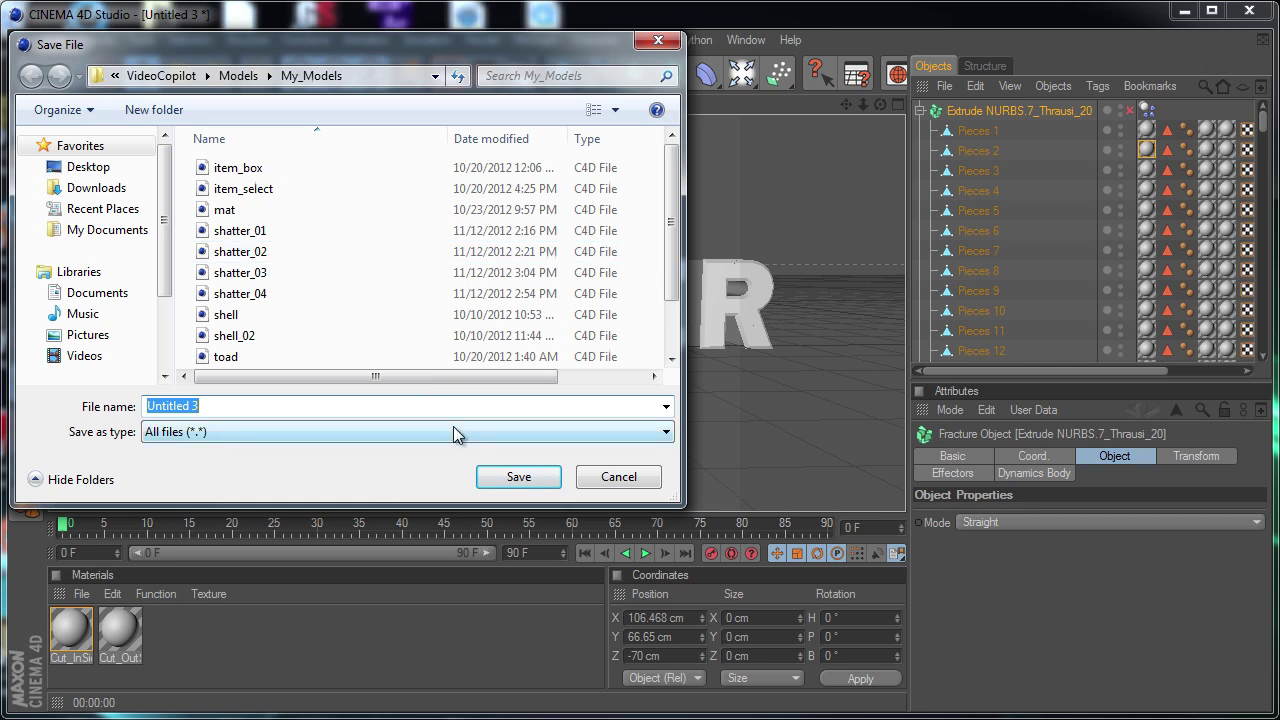
pyautogui.write('Action_shatter_pro.c4')
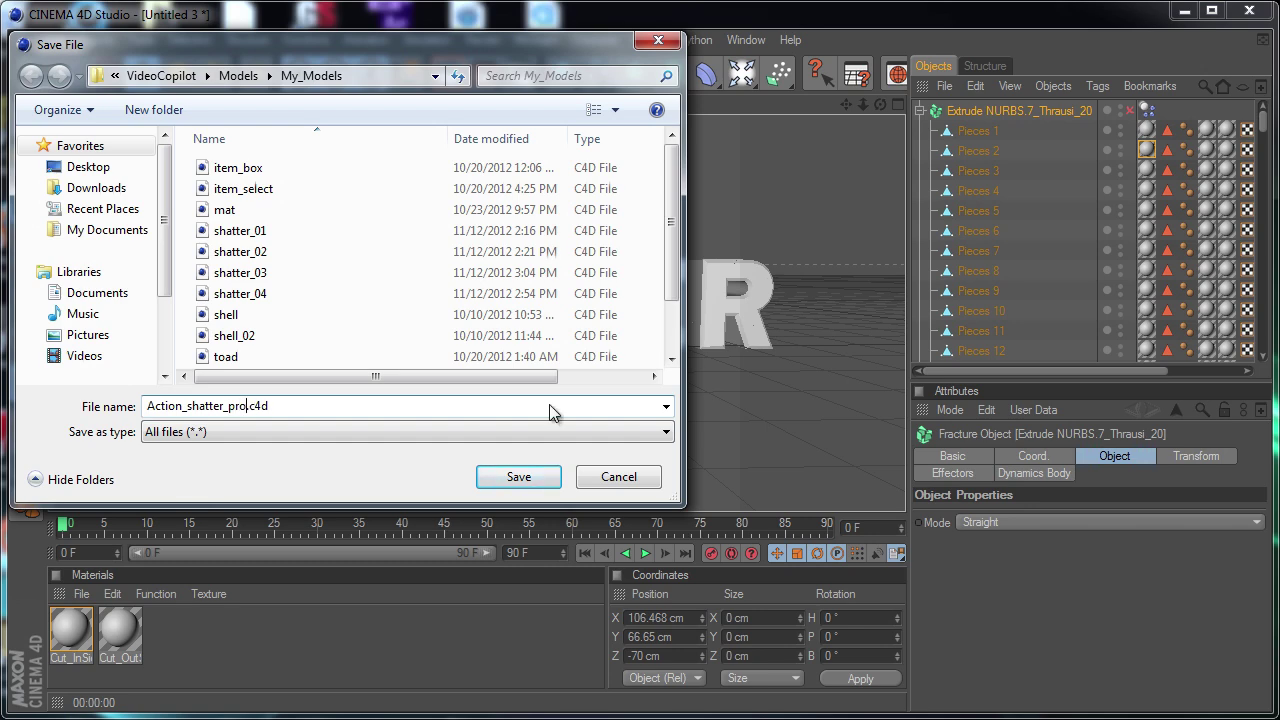
pyautogui.press('Return')
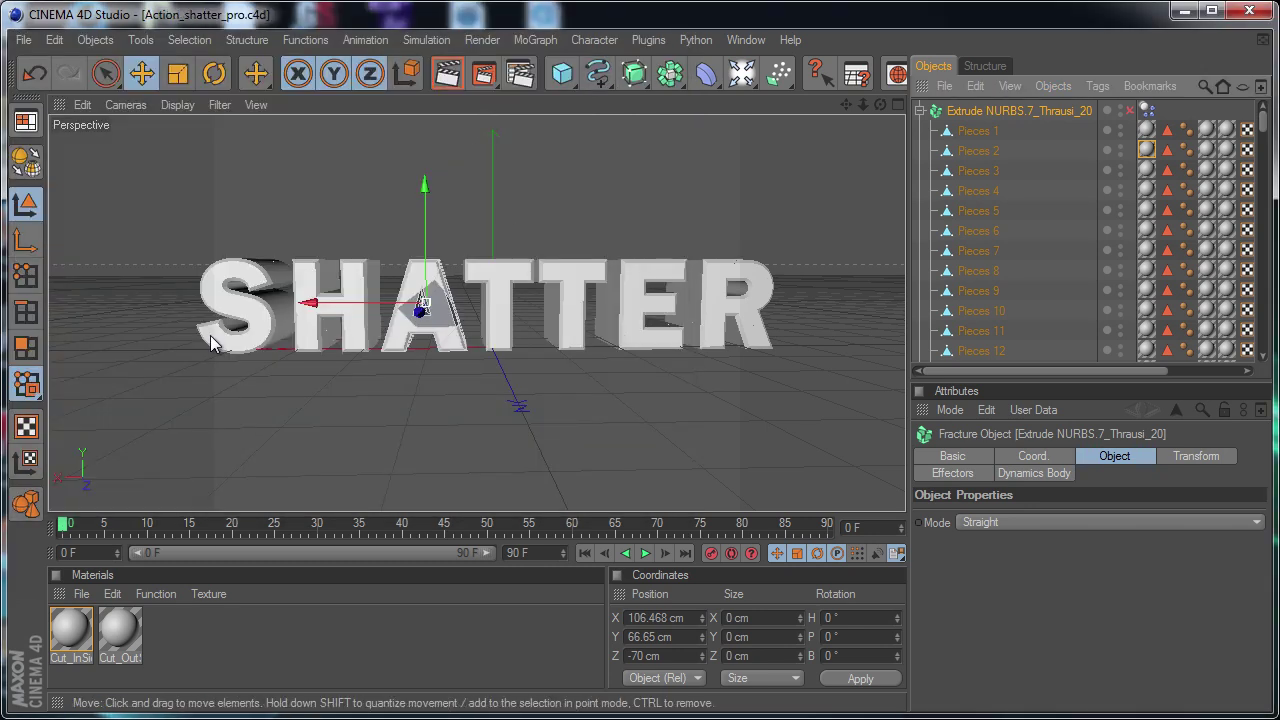
# Check the Save Polygons for Melange option in the Files preferences and close the preferences.
pyautogui.click(54, 40)
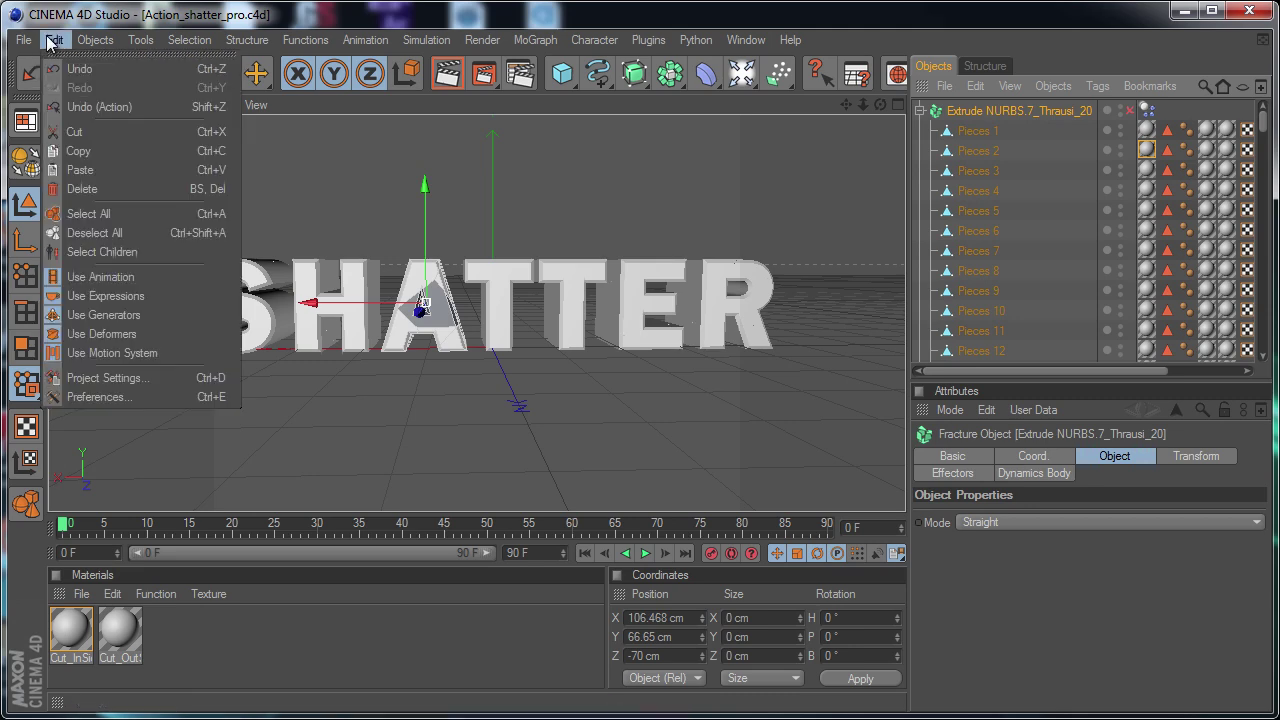
pyautogui.click(274, 367)
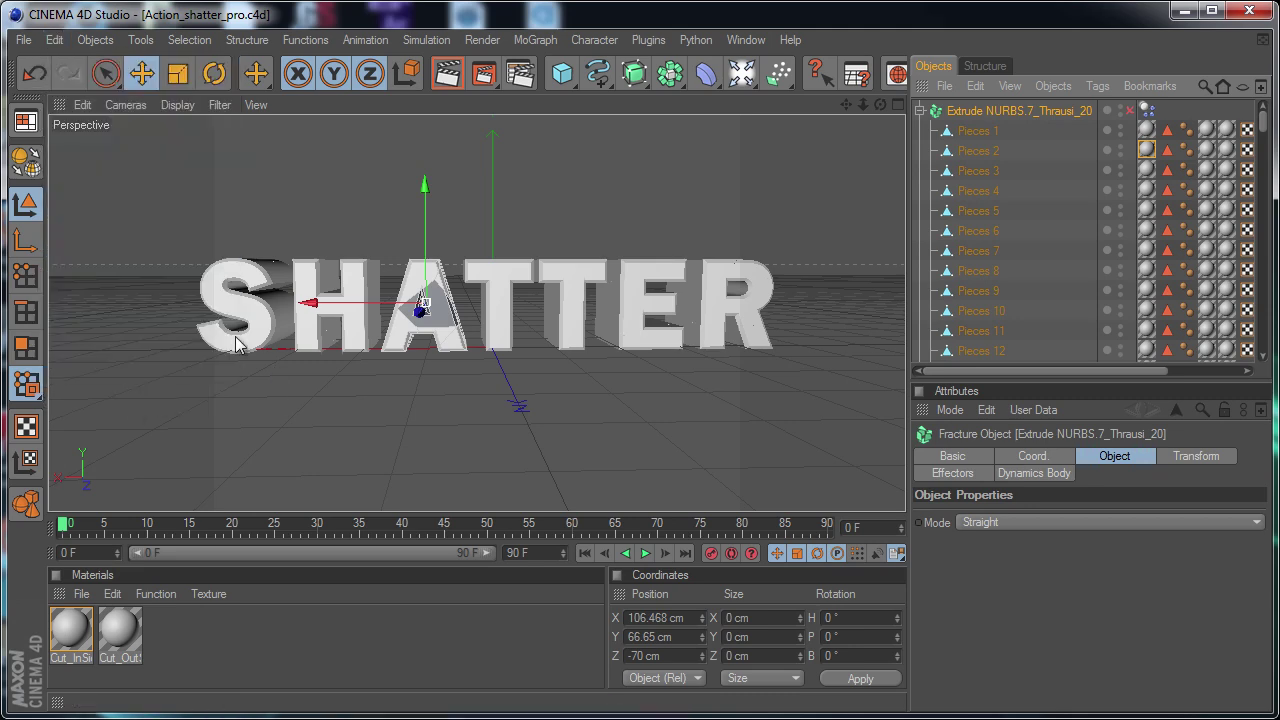
pyautogui.hotkey('ctrl', 'e')
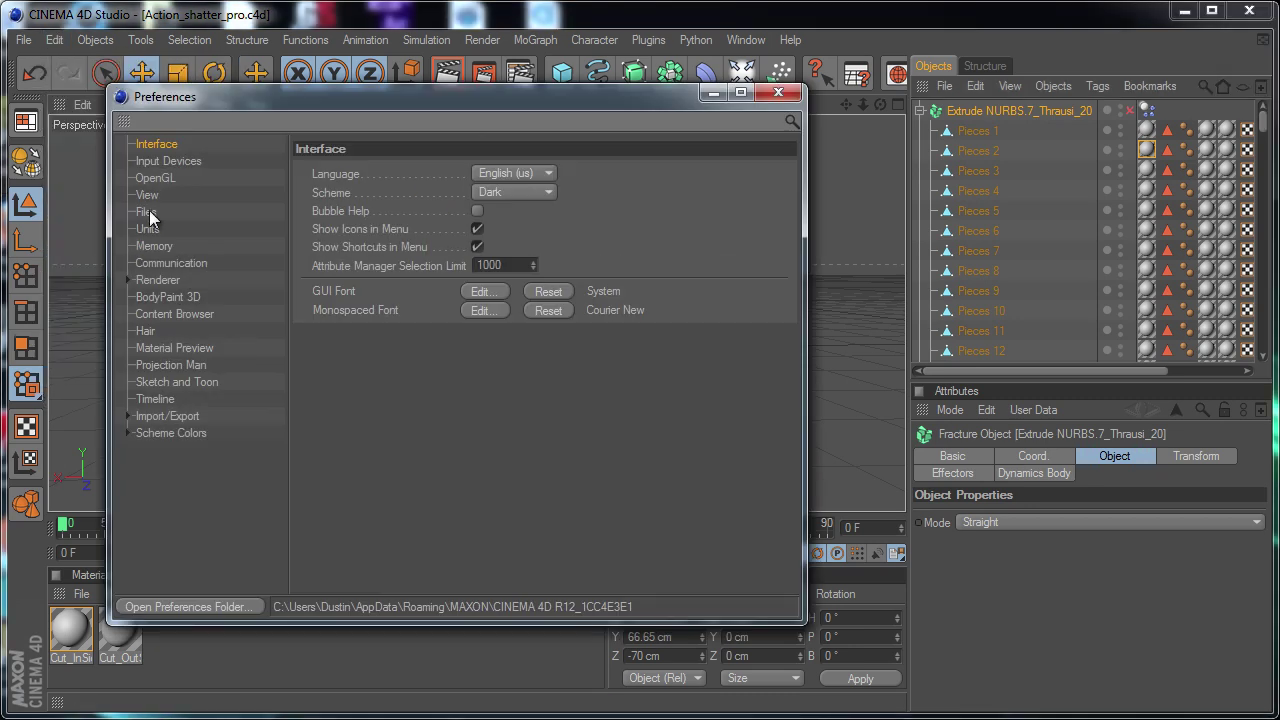
pyautogui.click(149, 212)
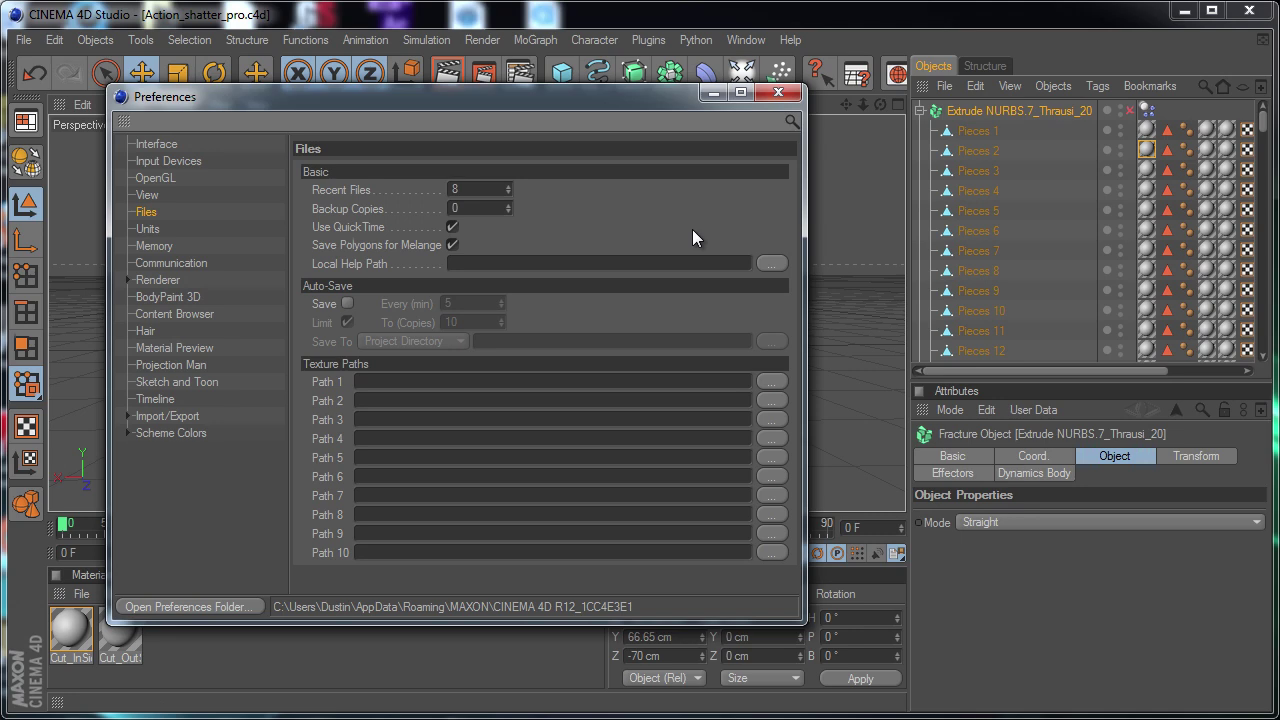
pyautogui.click(779, 94)
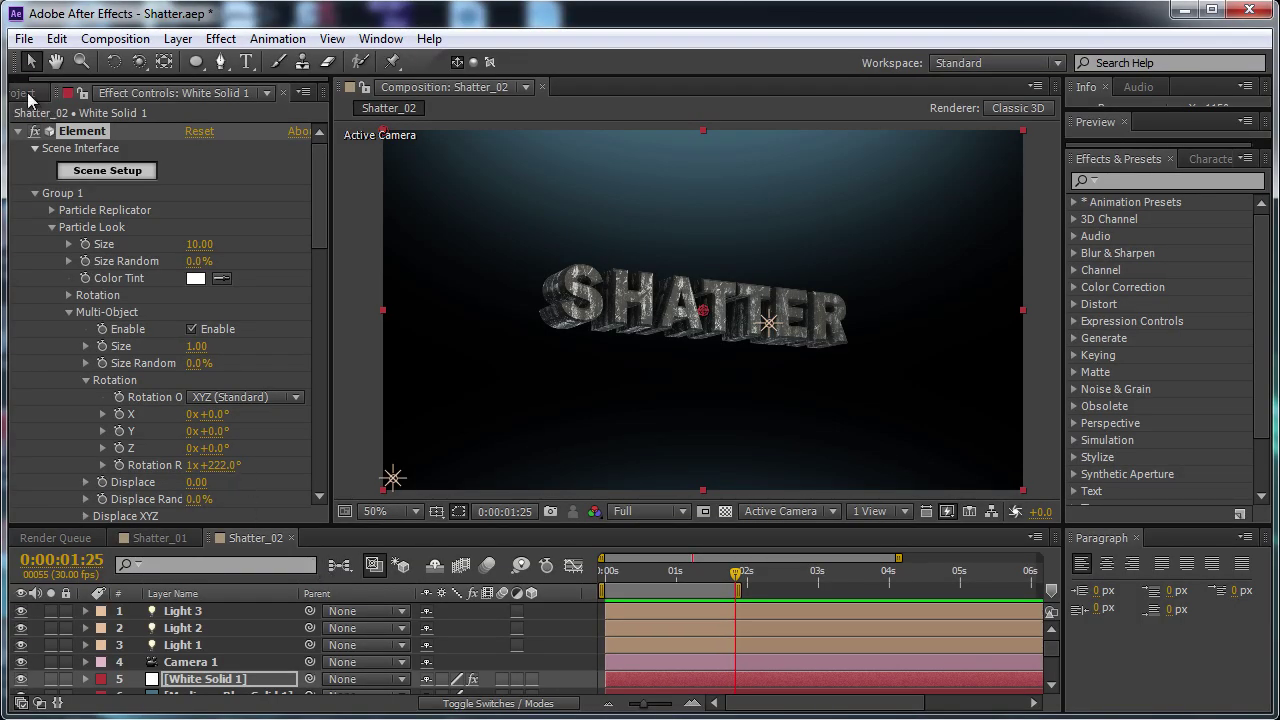
# Switch to After Effects and create a new 1280 x 720 composition in the Shatter project.
pyautogui.hotkey('ctrl', '0')
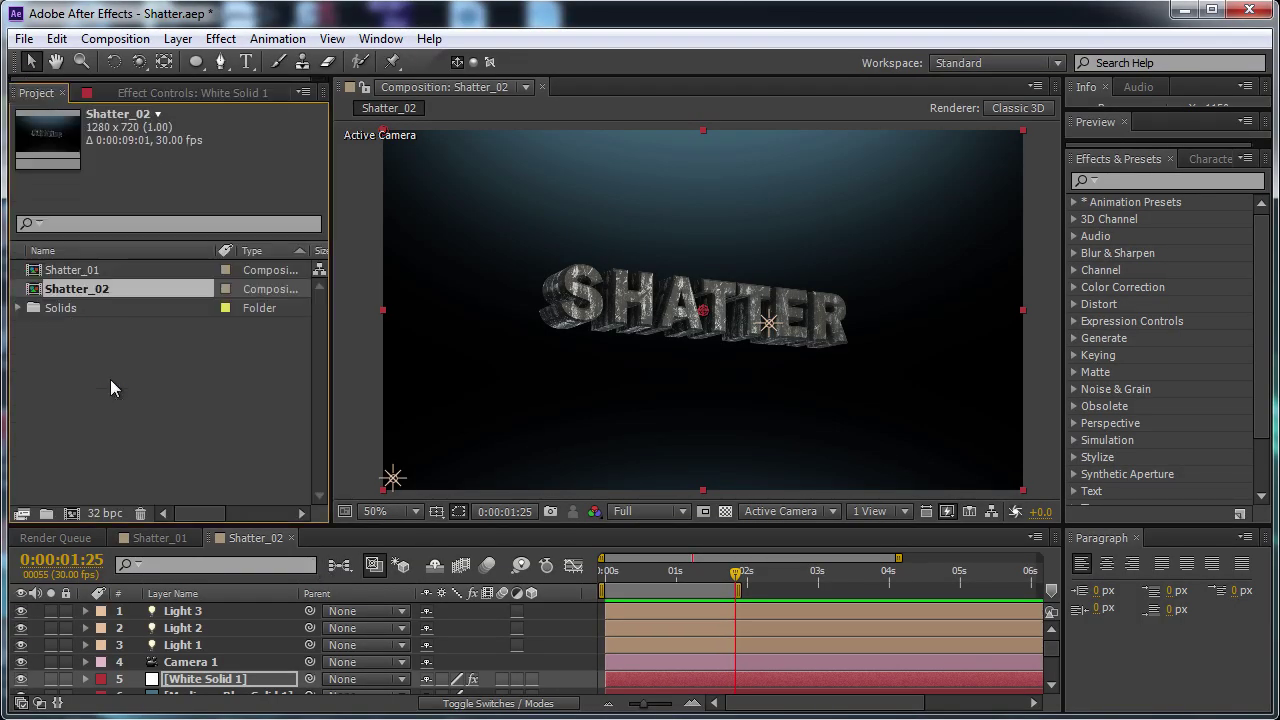
pyautogui.click(71, 513)
pyautogui.moveTo(765, 295); pyautogui.dragTo(567, 167)
pyautogui.click(697, 596)
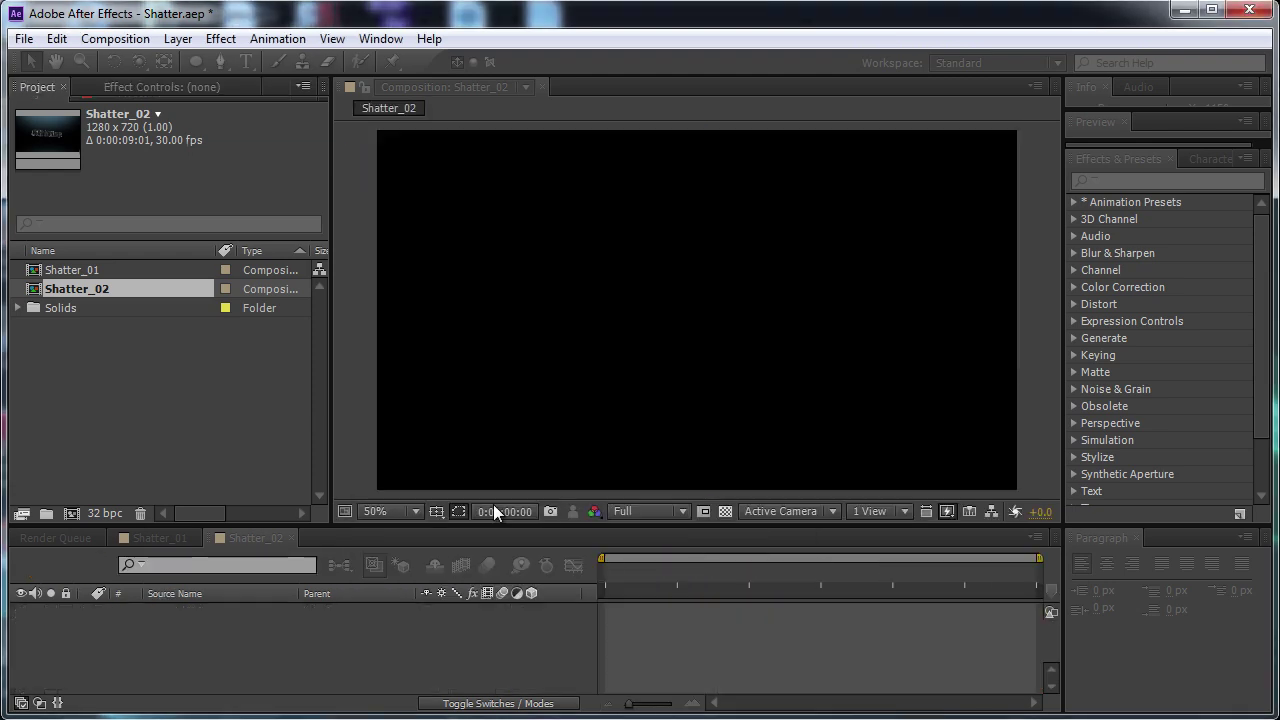
# Add a 1280 x 720 solid to the new composition and apply the Video Copilot Element effect to it.
pyautogui.click(178, 38)
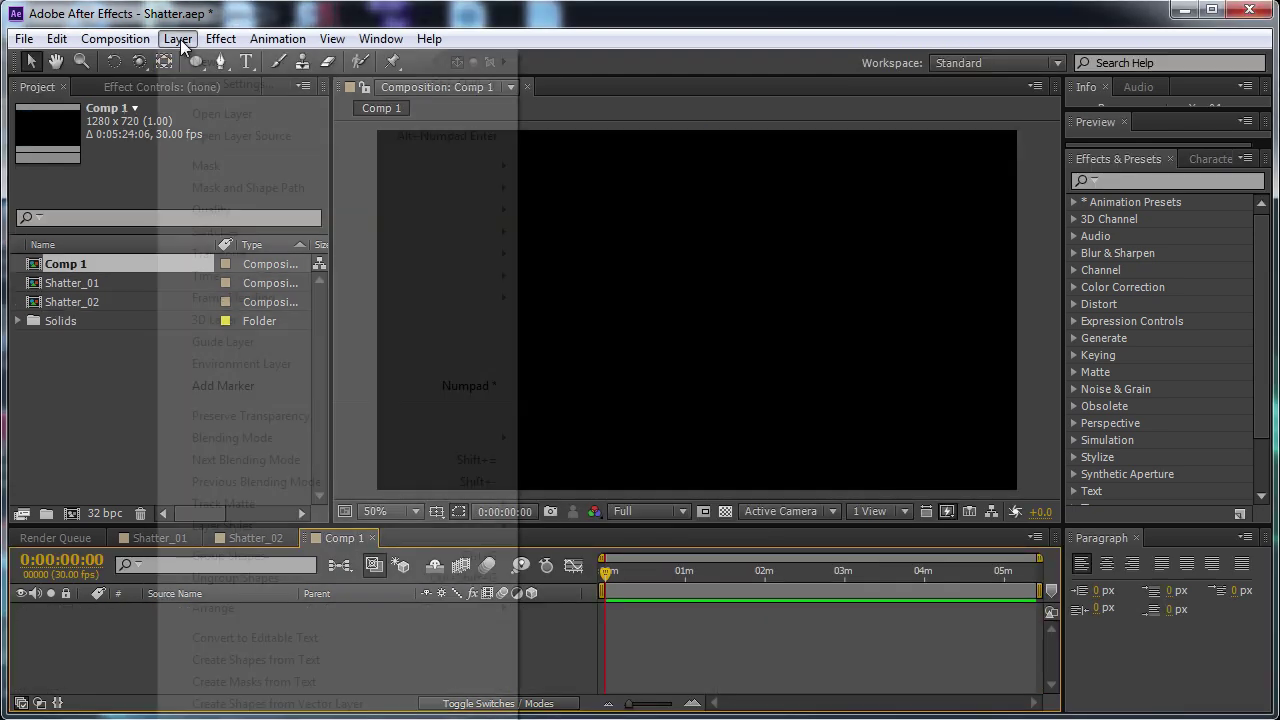
pyautogui.moveTo(210, 61)
pyautogui.click(681, 80)
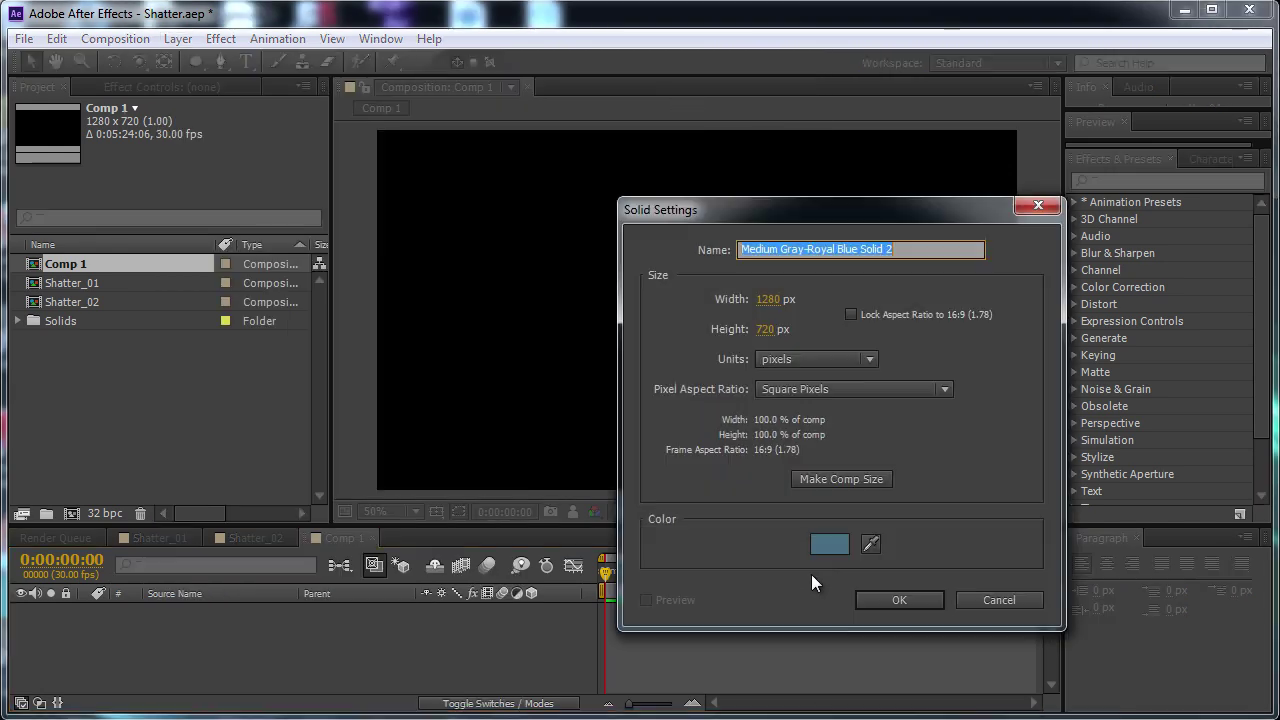
pyautogui.click(904, 600)
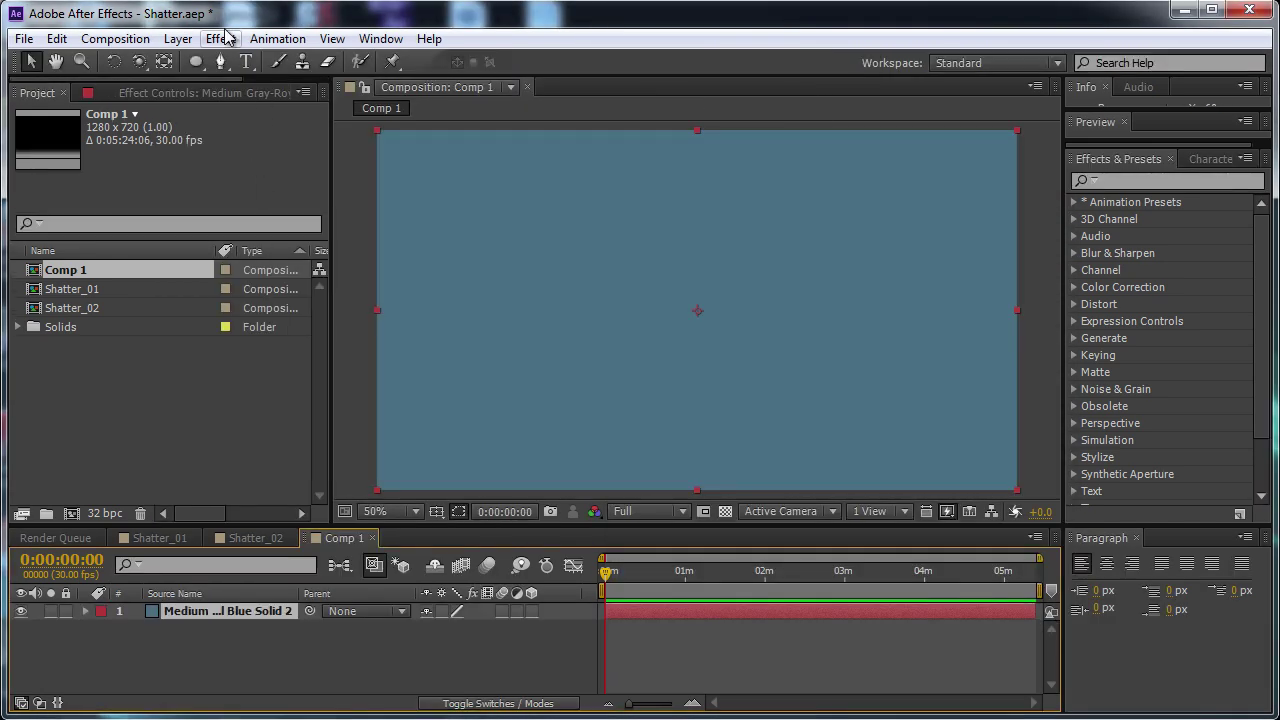
pyautogui.click(224, 40)
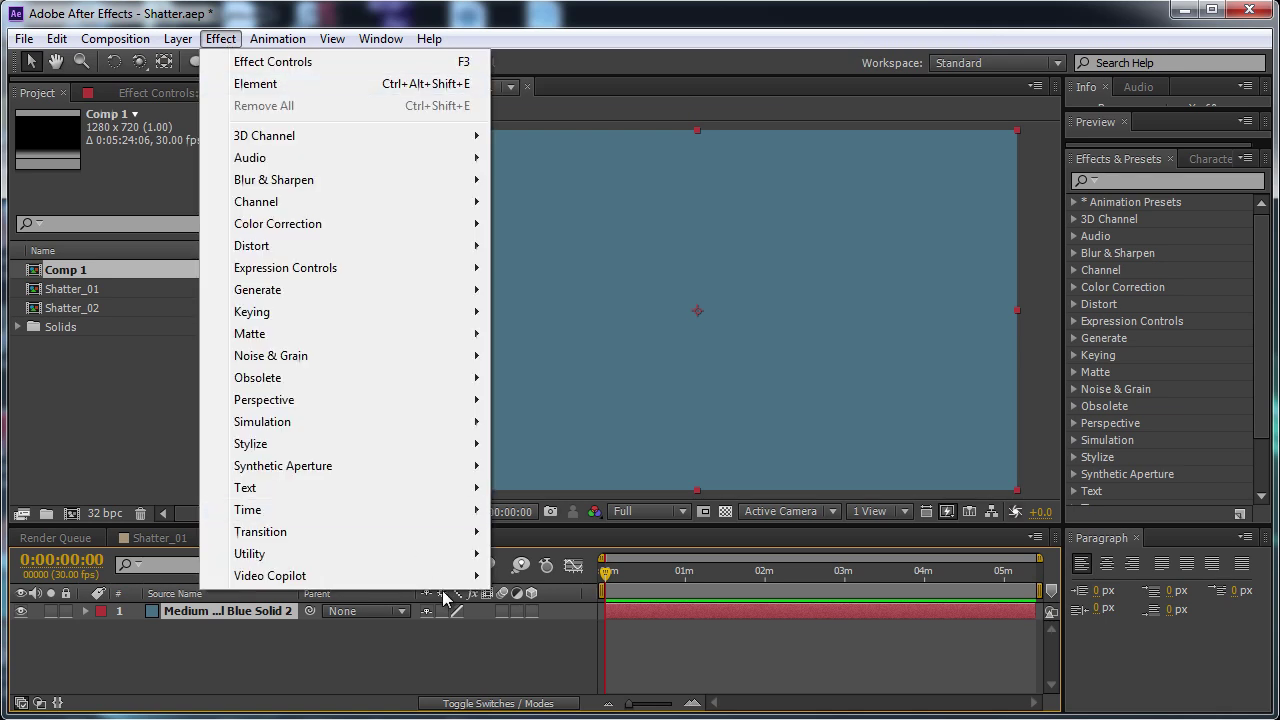
pyautogui.moveTo(450, 576)
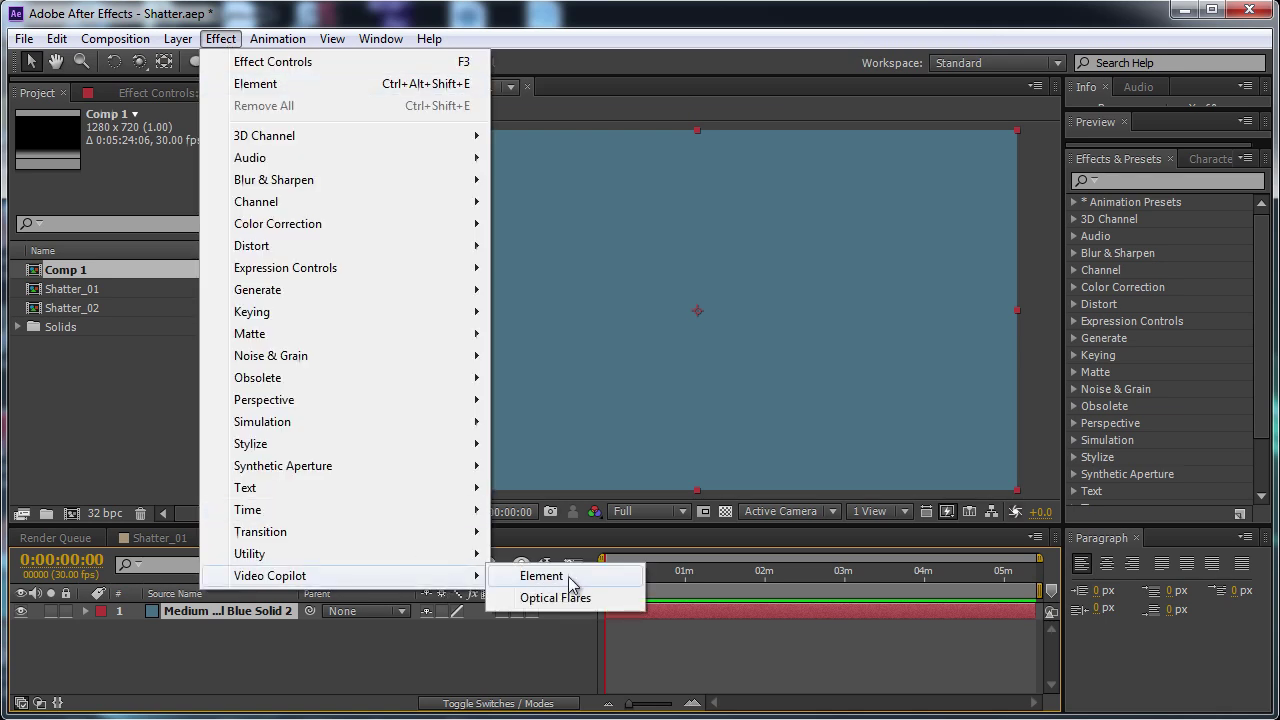
pyautogui.click(570, 579)
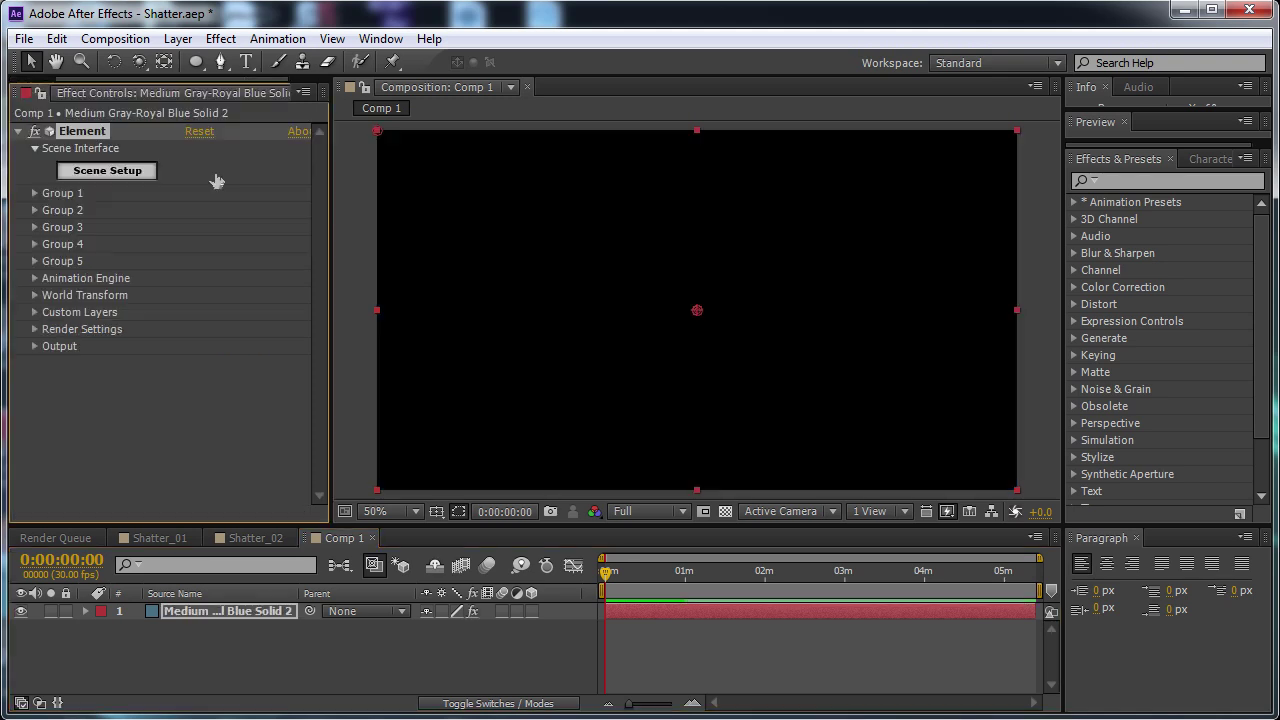
# Open Element's Scene Setup and load the Action_shatter_pro model from the My_Models folder into the scene.
pyautogui.click(141, 171)
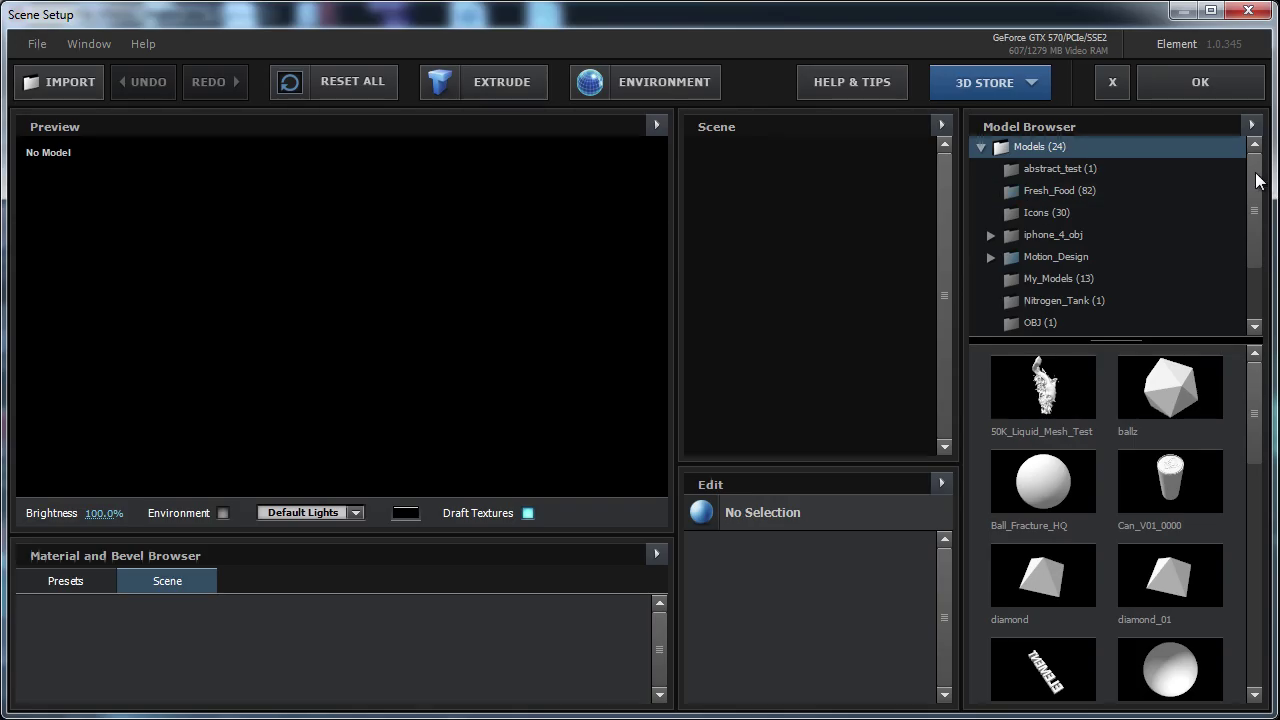
pyautogui.scroll(-2, 1258, 180)
pyautogui.click(1110, 193)
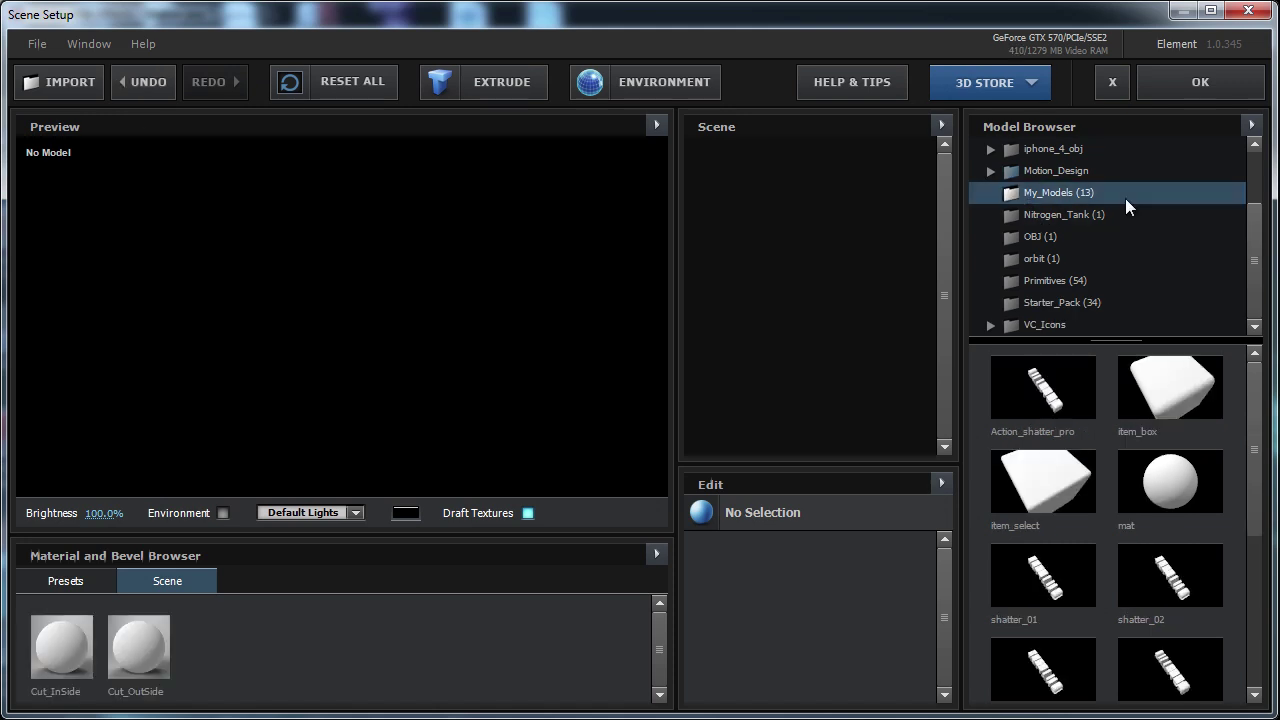
pyautogui.click(1022, 388)
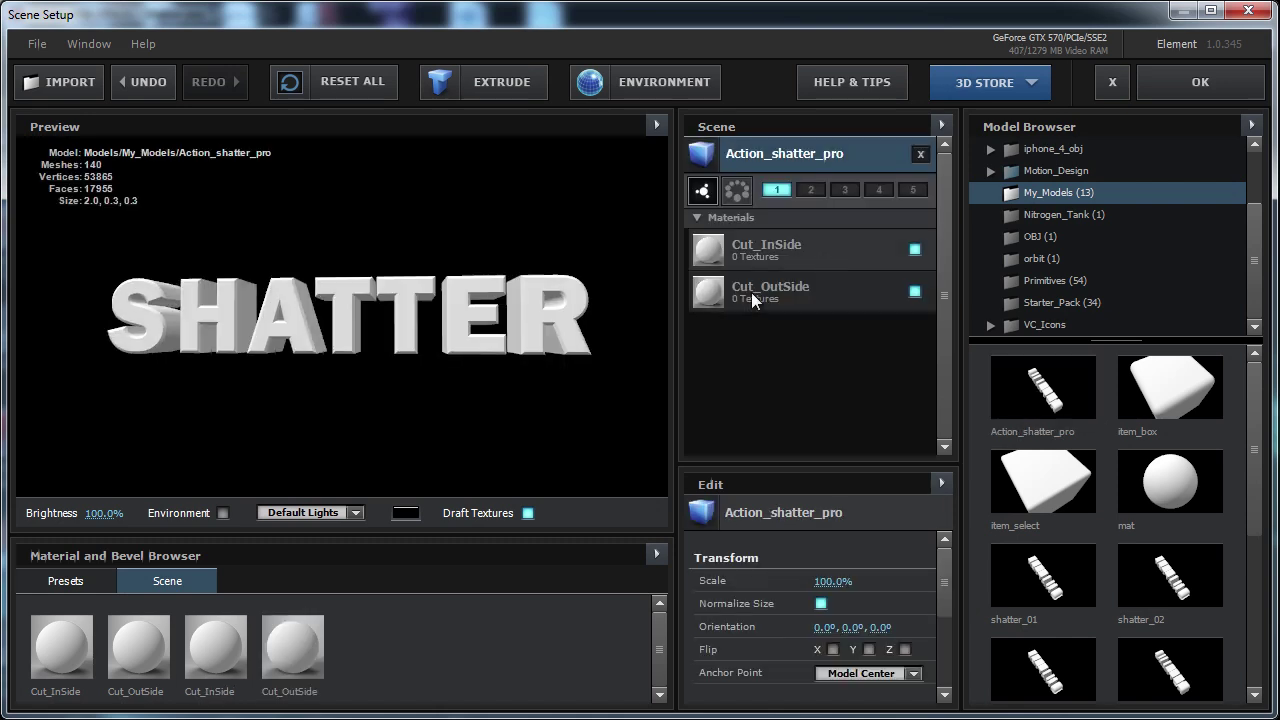
# Temporarily hide the Cut_OutSide material to examine the inner fracture faces of the model from different angles.
pyautogui.click(914, 291)
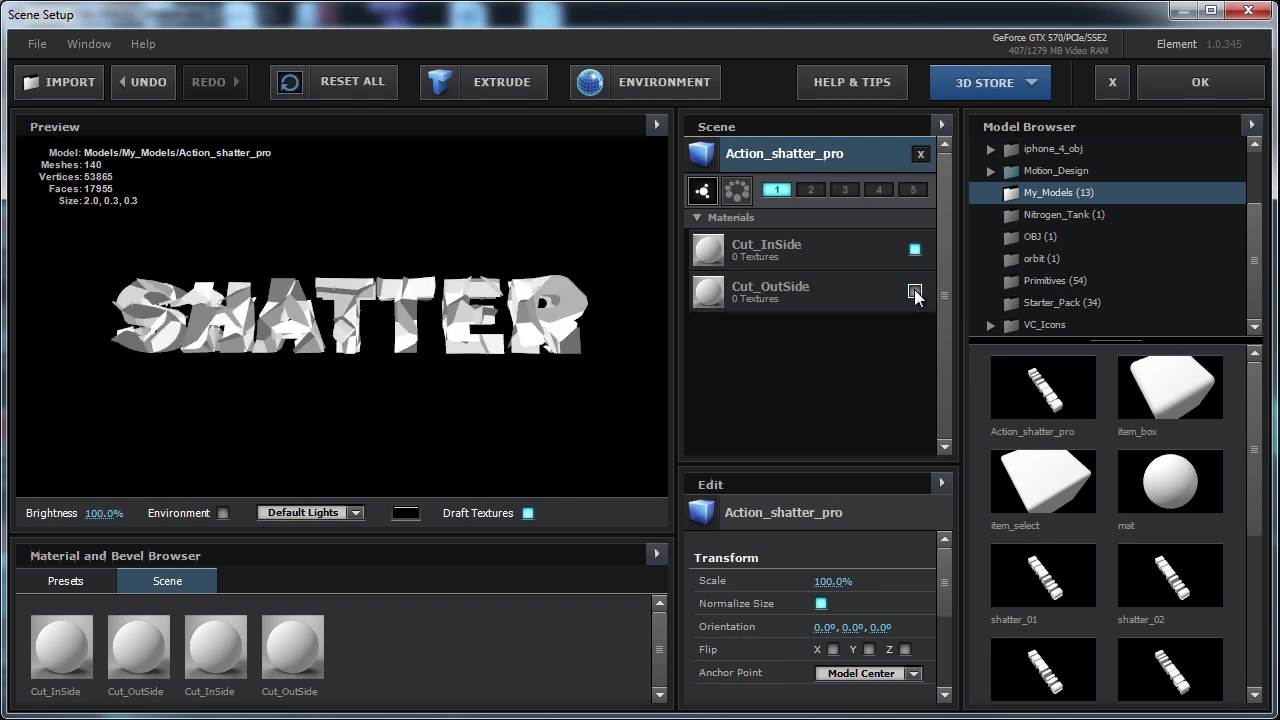
pyautogui.moveTo(286, 366); pyautogui.dragTo(345, 375)
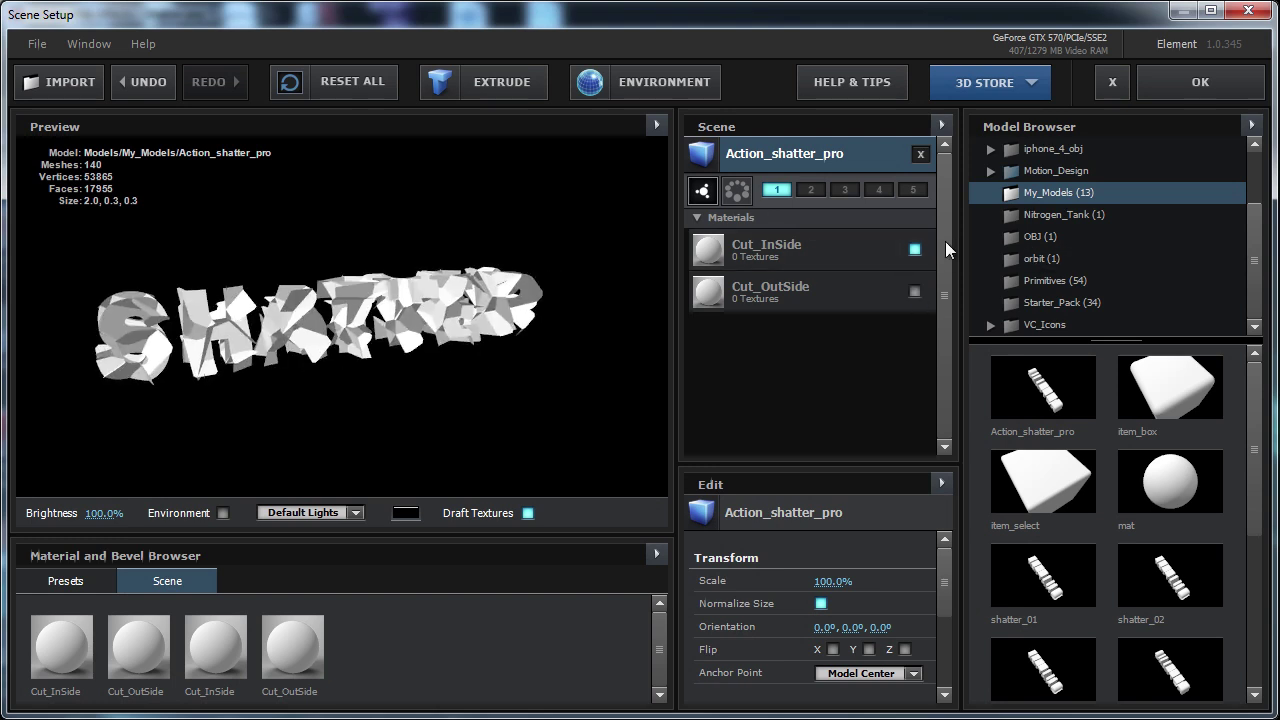
pyautogui.click(914, 291)
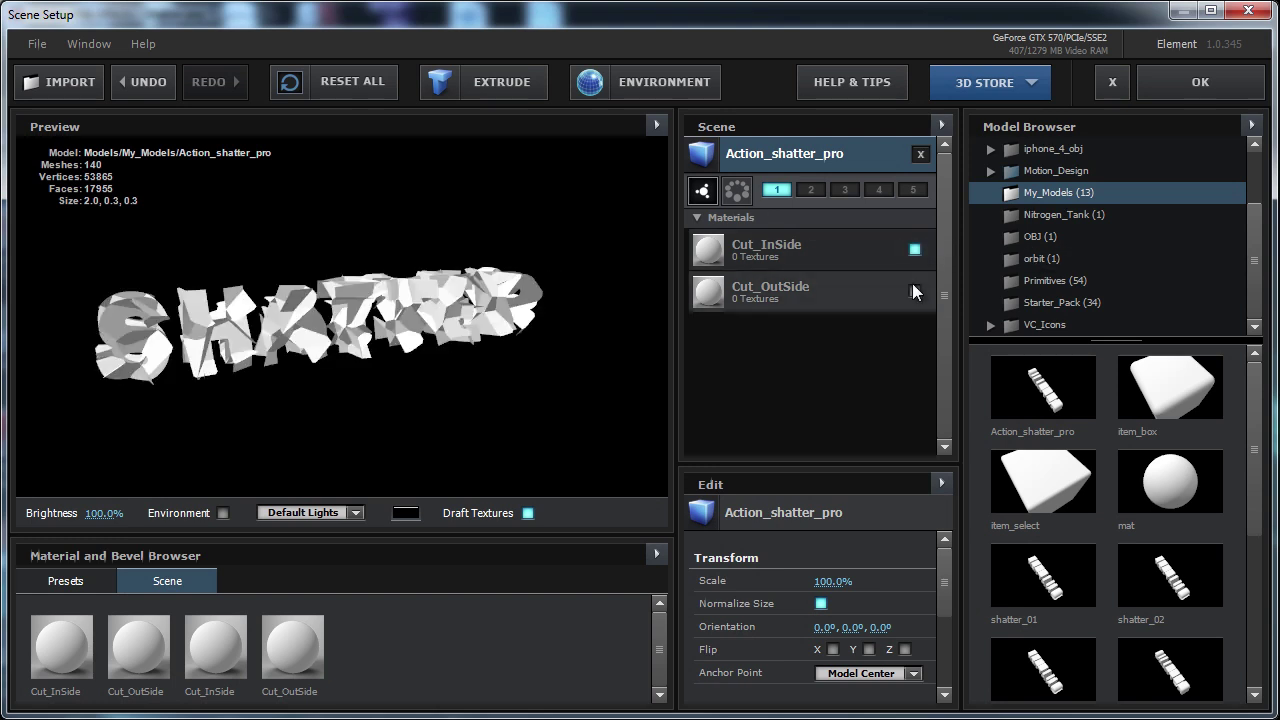
pyautogui.moveTo(422, 349); pyautogui.dragTo(483, 360)
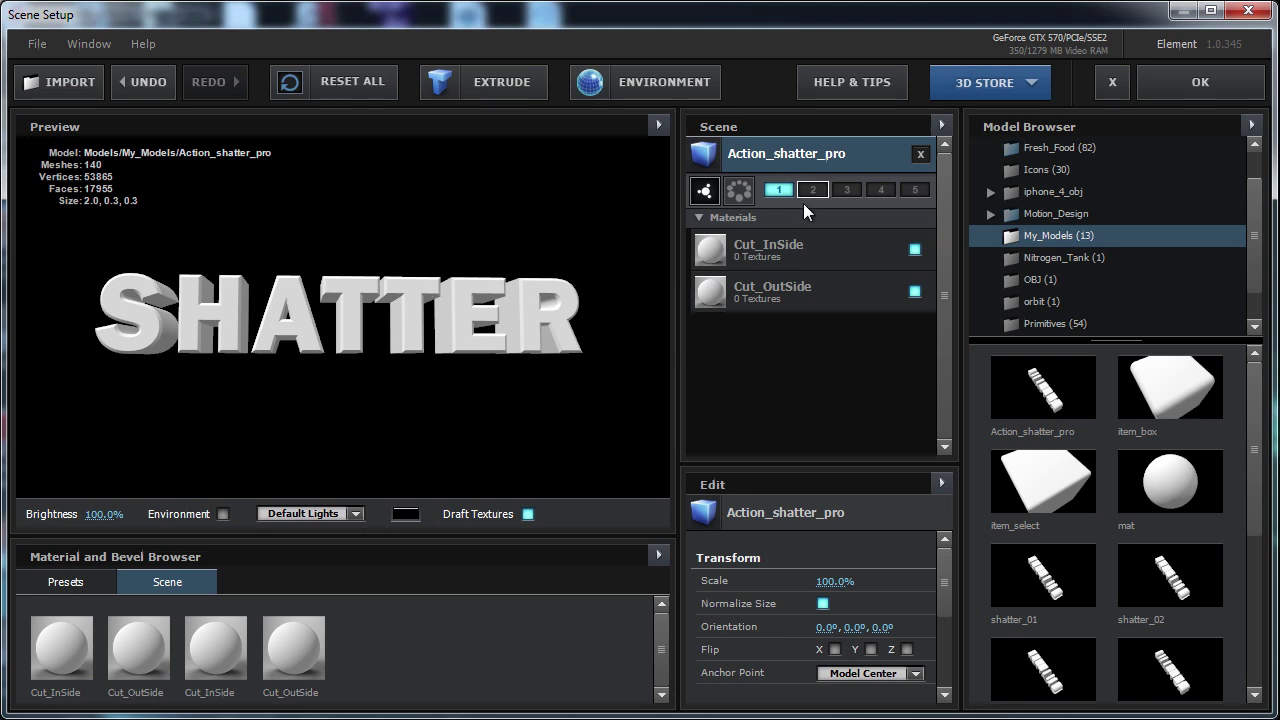
# Apply the scene setup to the composition and enable Element's Animation Engine.
pyautogui.click(812, 190)
pyautogui.click(1205, 90)
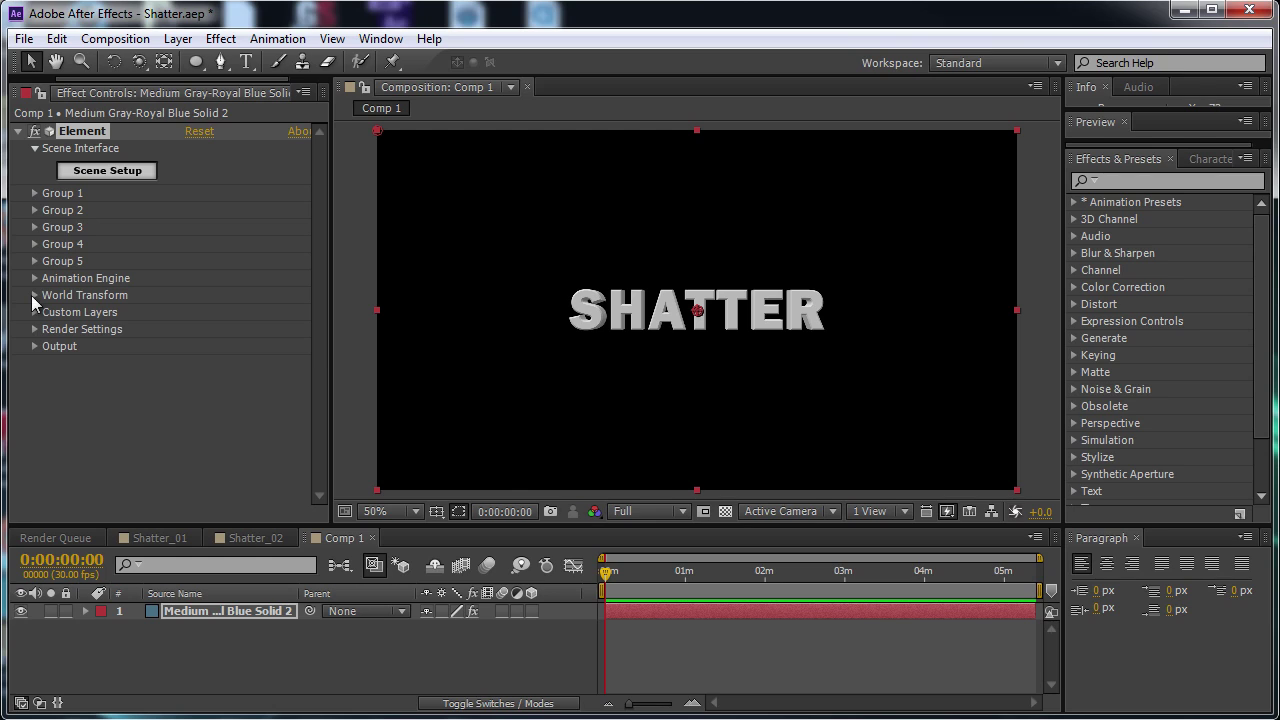
pyautogui.click(34, 280)
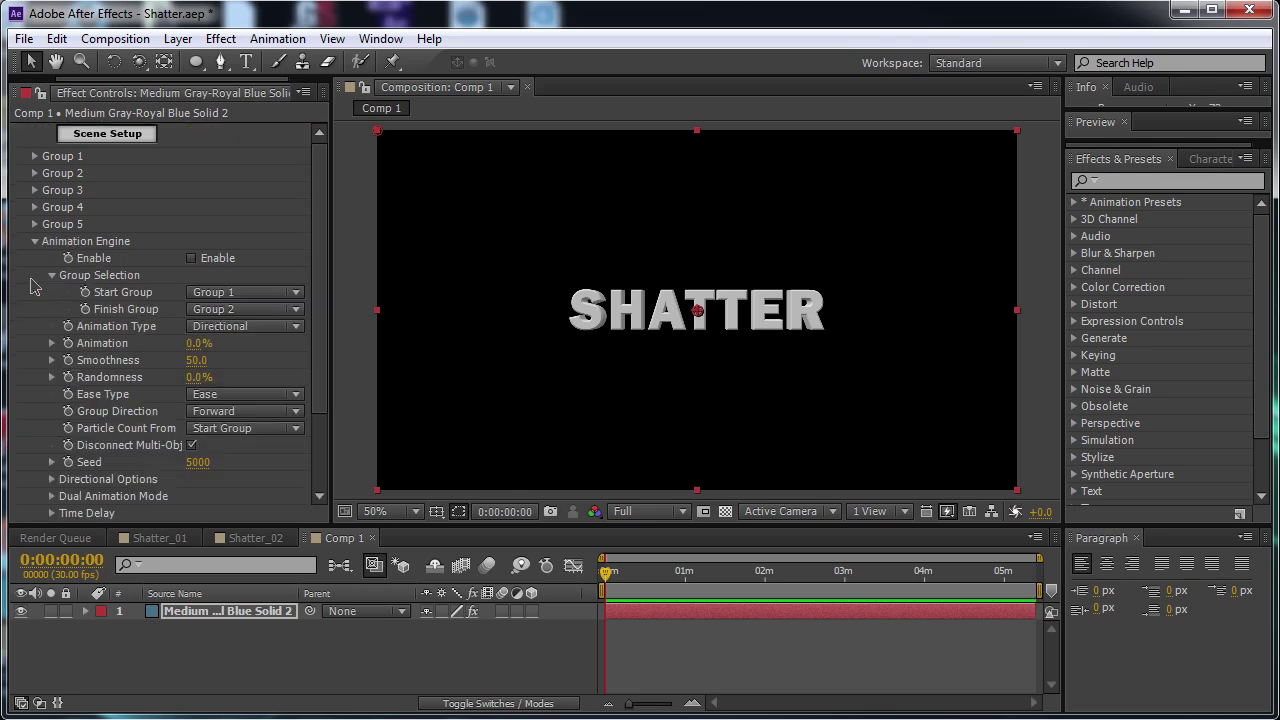
pyautogui.click(191, 259)
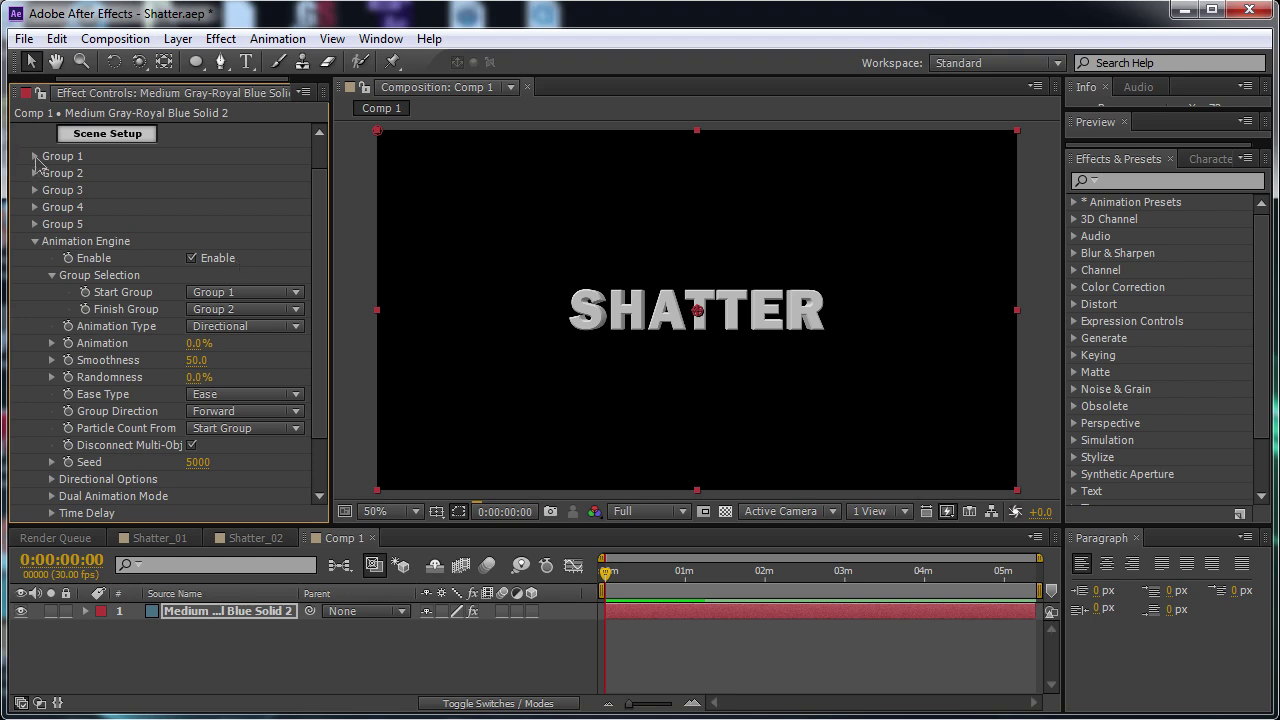
# Enable Multi-Object in the Particle Look settings of Group 1.
pyautogui.click(35, 157)
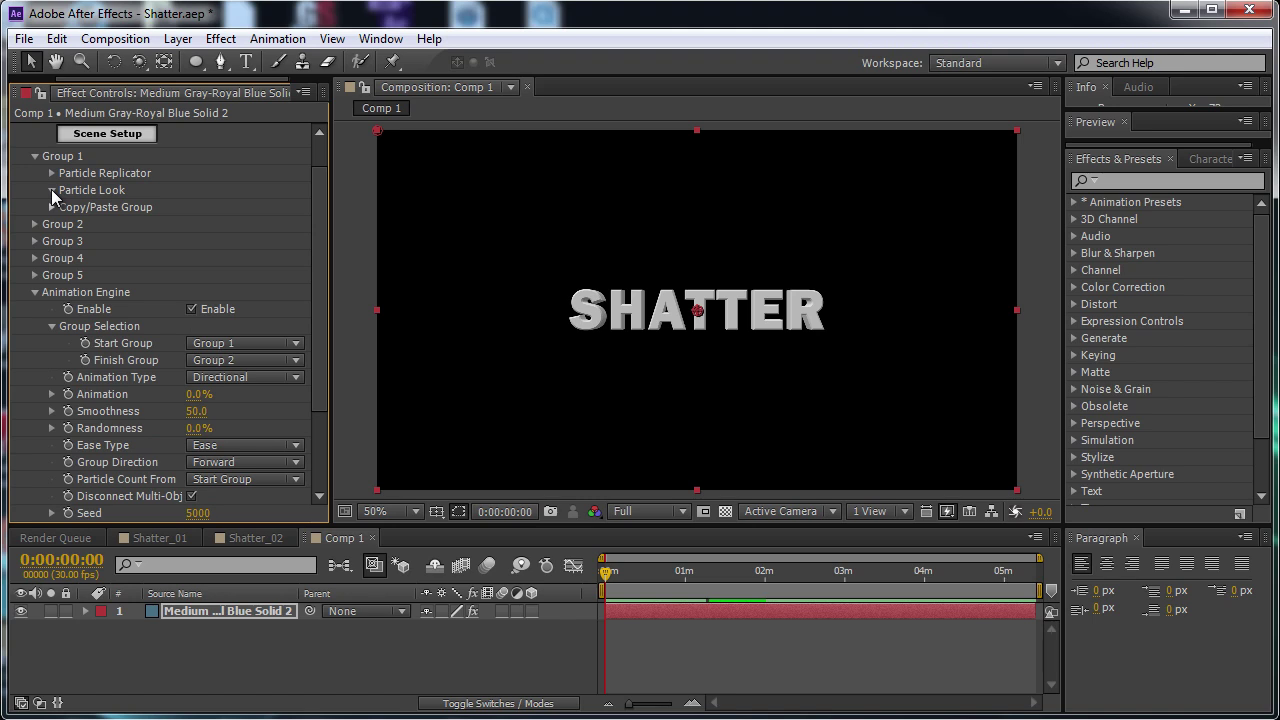
pyautogui.click(51, 190)
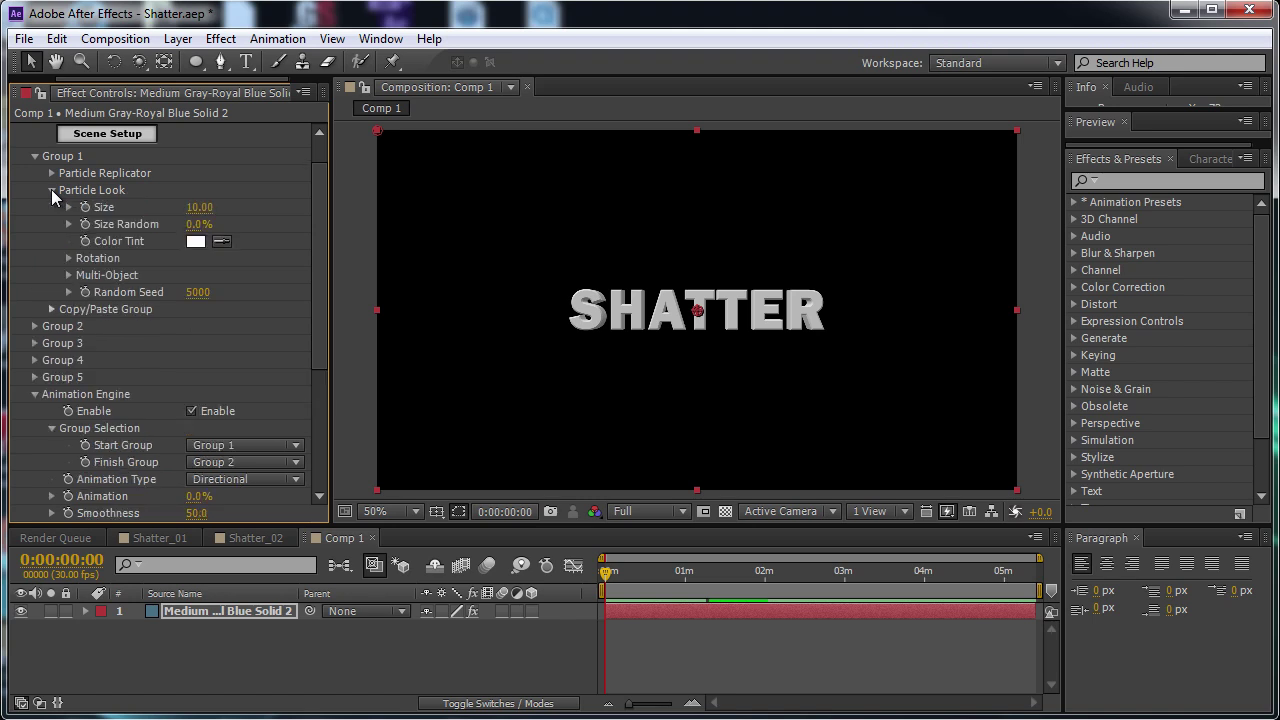
pyautogui.click(68, 275)
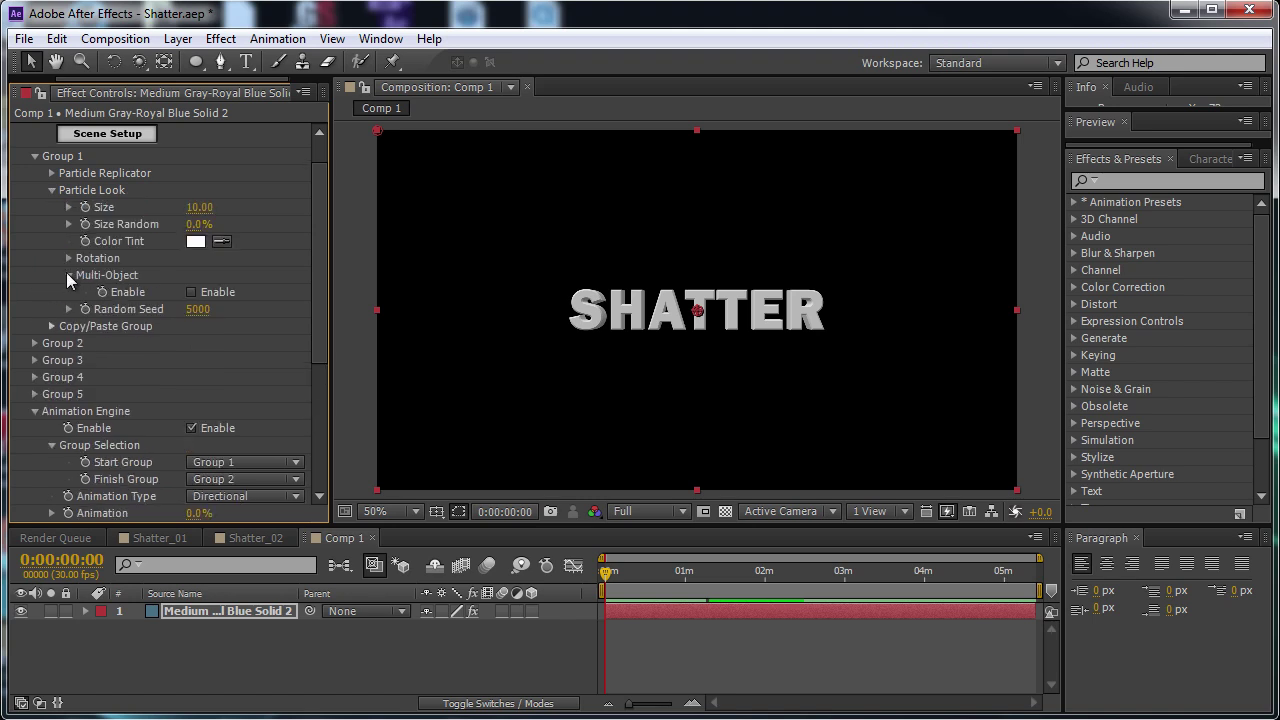
pyautogui.click(192, 292)
# Set the preview resolution to Half and raise Group 1's Multi-Object Scatter to 12.36.
pyautogui.scroll(-3, 255, 256)
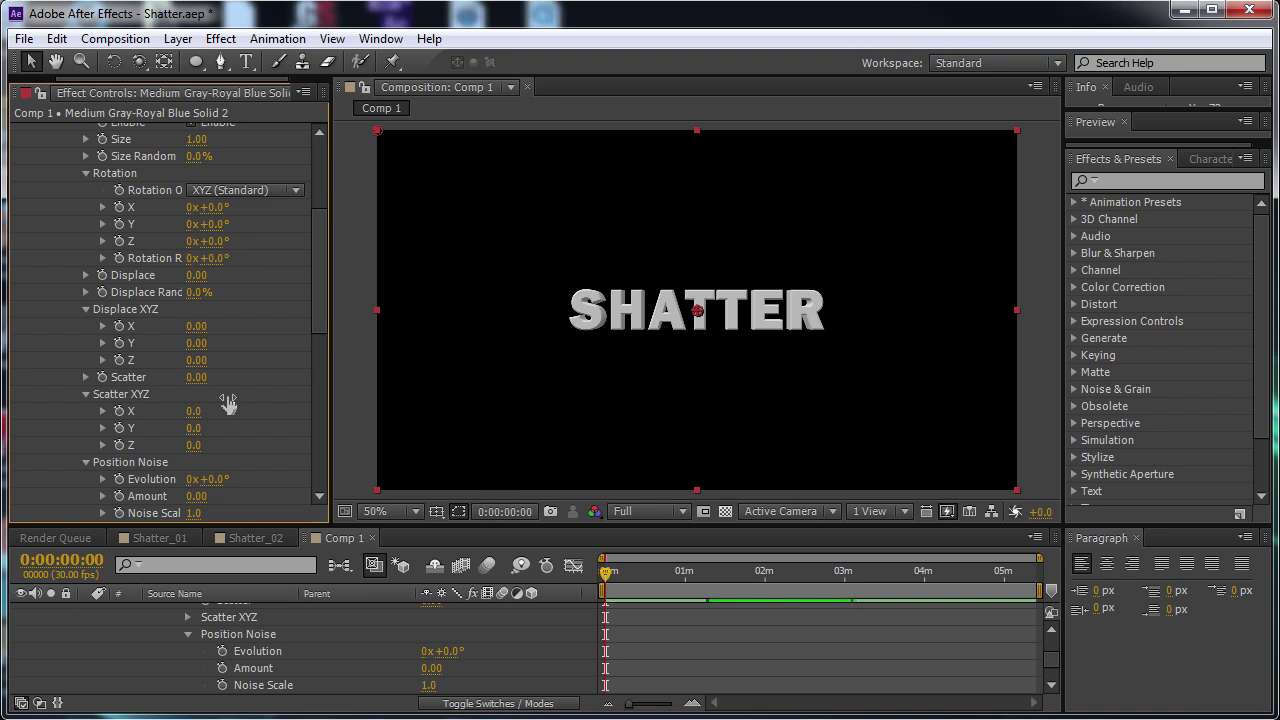
pyautogui.click(645, 511)
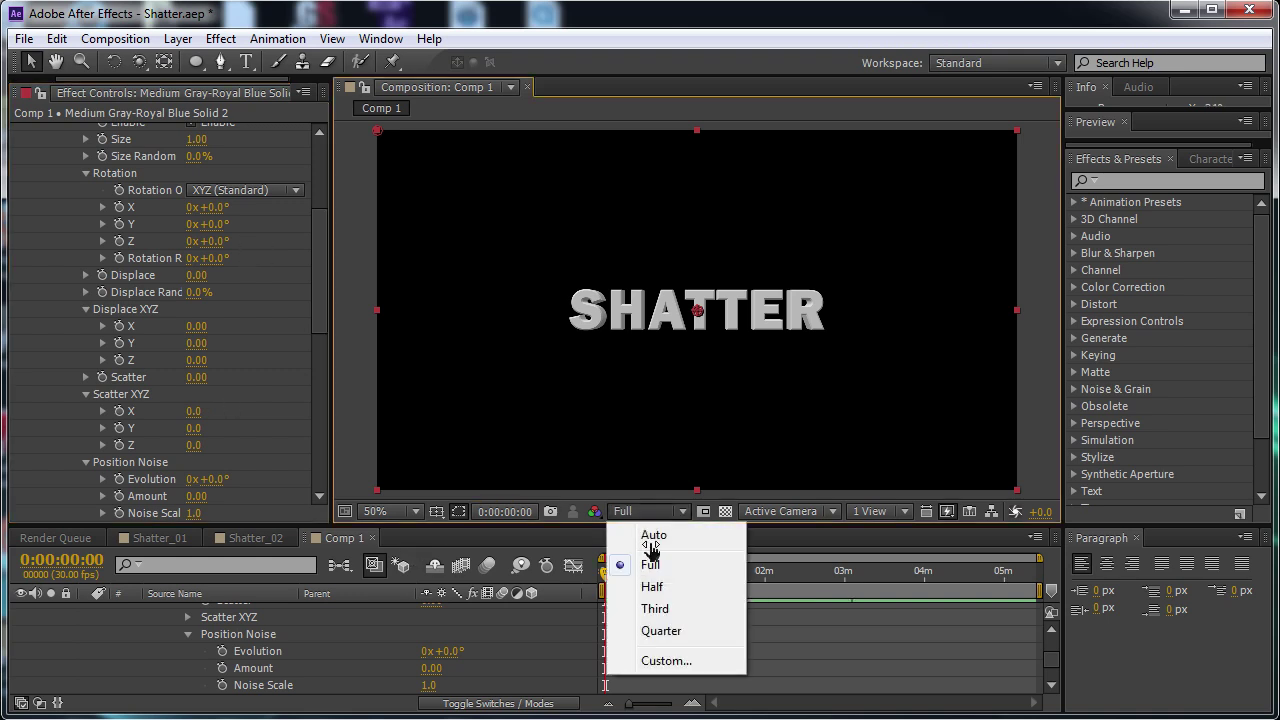
pyautogui.click(680, 582)
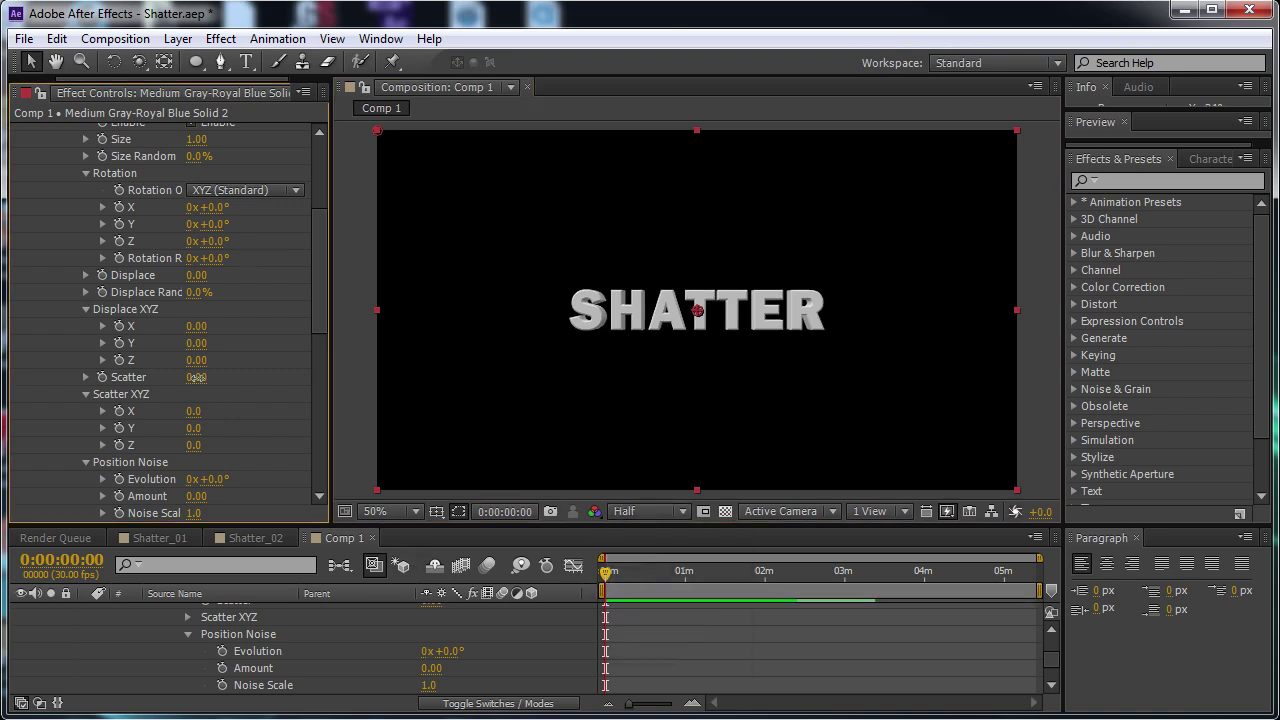
pyautogui.moveTo(196, 377); pyautogui.dragTo(612, 372)
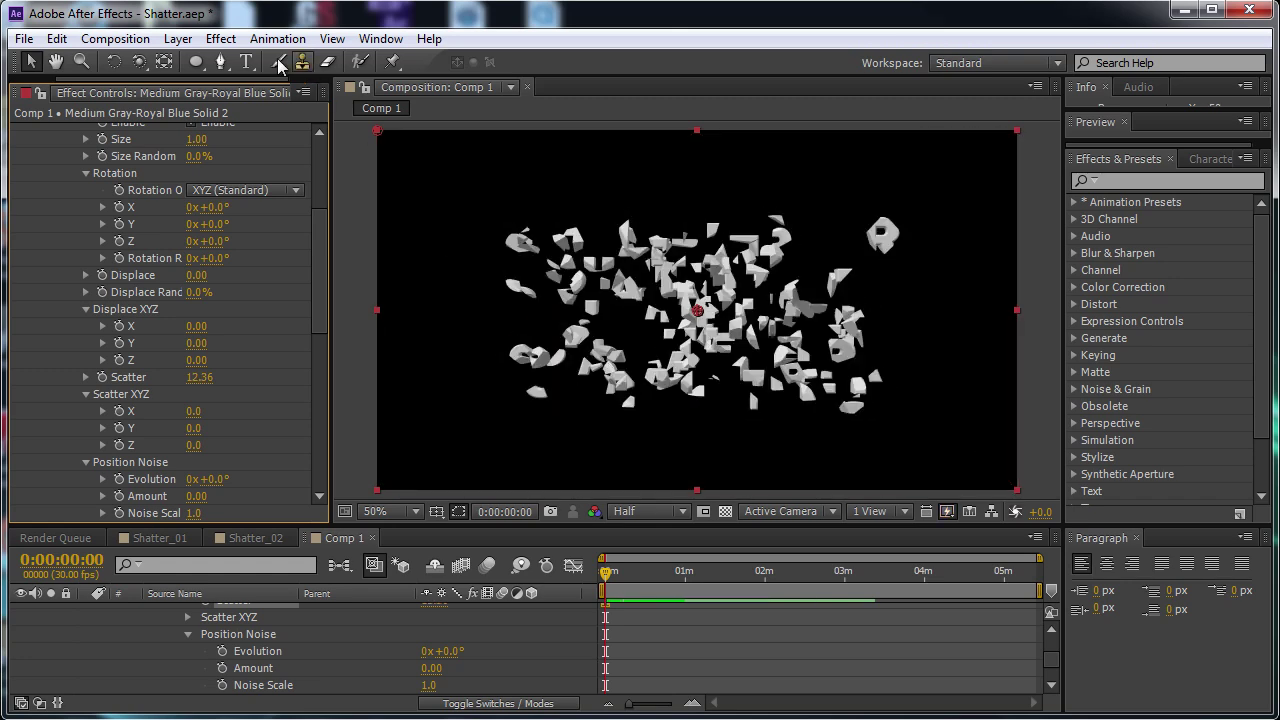
# Add a two-node camera with its default settings and orbit it to see the scattered pieces from an angle.
pyautogui.click(176, 39)
pyautogui.moveTo(386, 56)
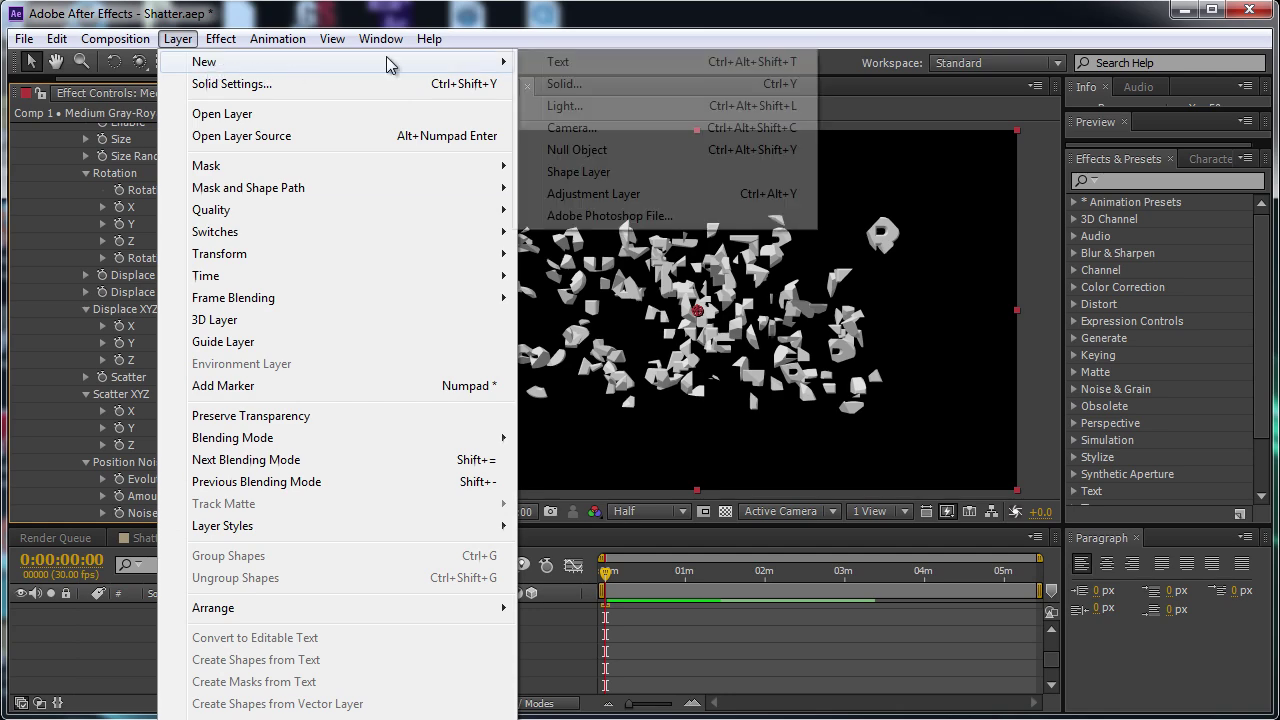
pyautogui.click(620, 127)
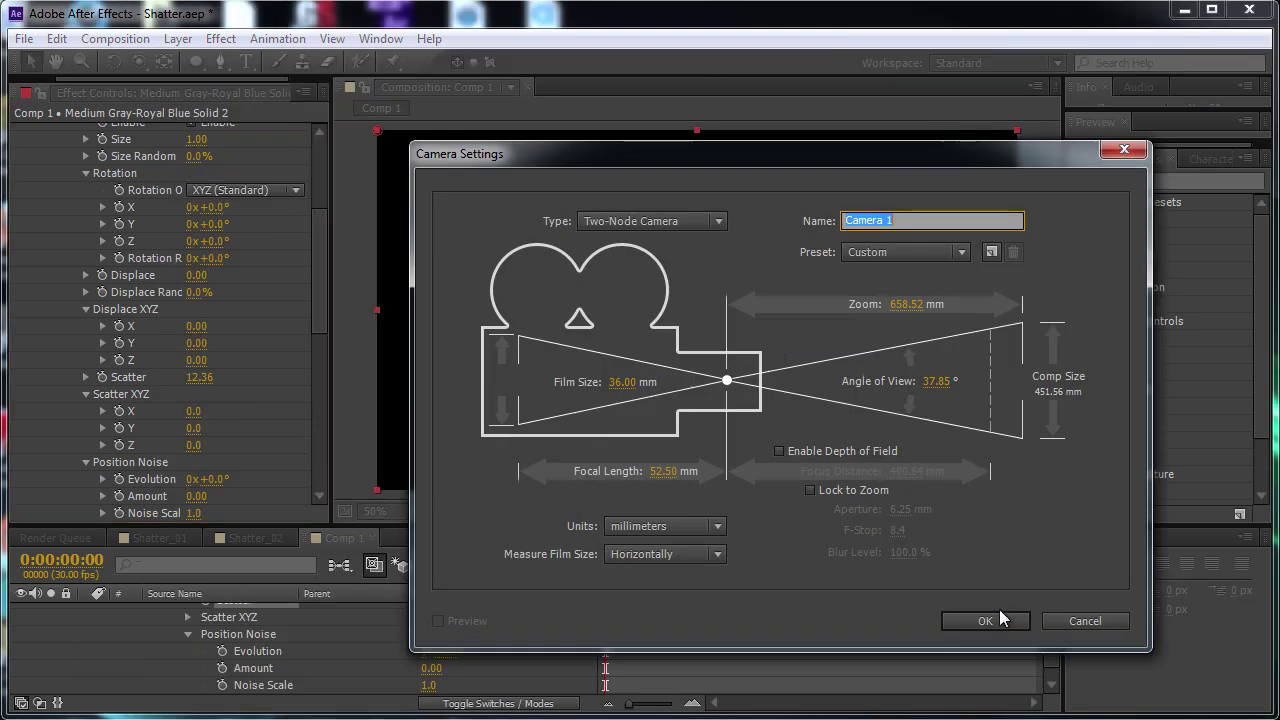
pyautogui.click(999, 612)
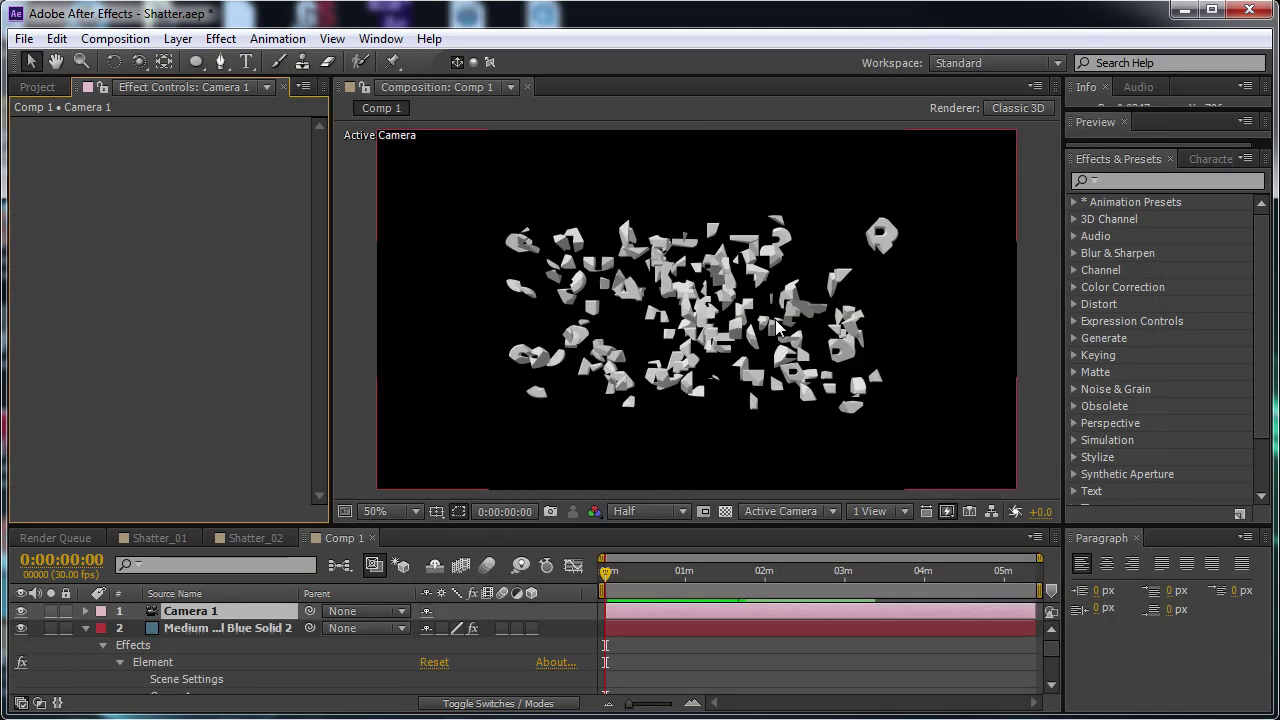
pyautogui.press('c')
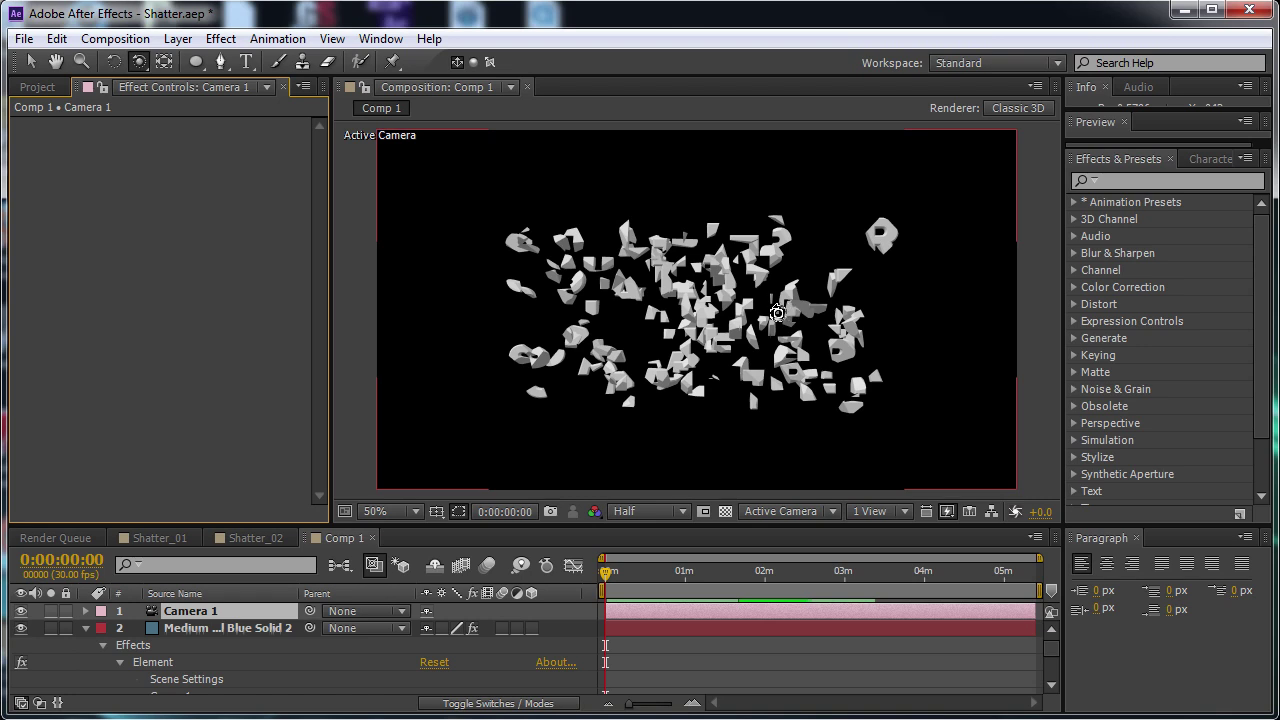
pyautogui.moveTo(777, 313)
pyautogui.mouseDown()
pyautogui.moveTo(731, 316)
pyautogui.moveTo(781, 336)
pyautogui.mouseUp()
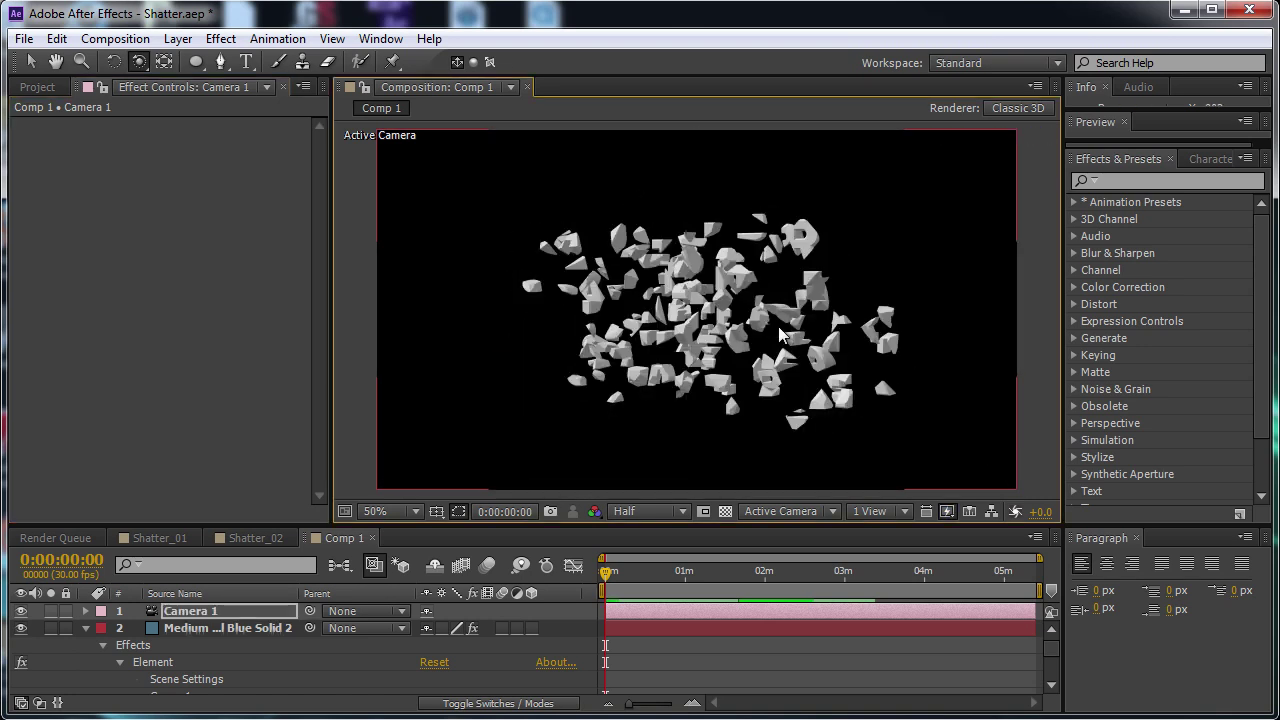
# Collapse the Element layer, shorten the work area to about 43 seconds and trim the composition to it.
pyautogui.click(87, 629)
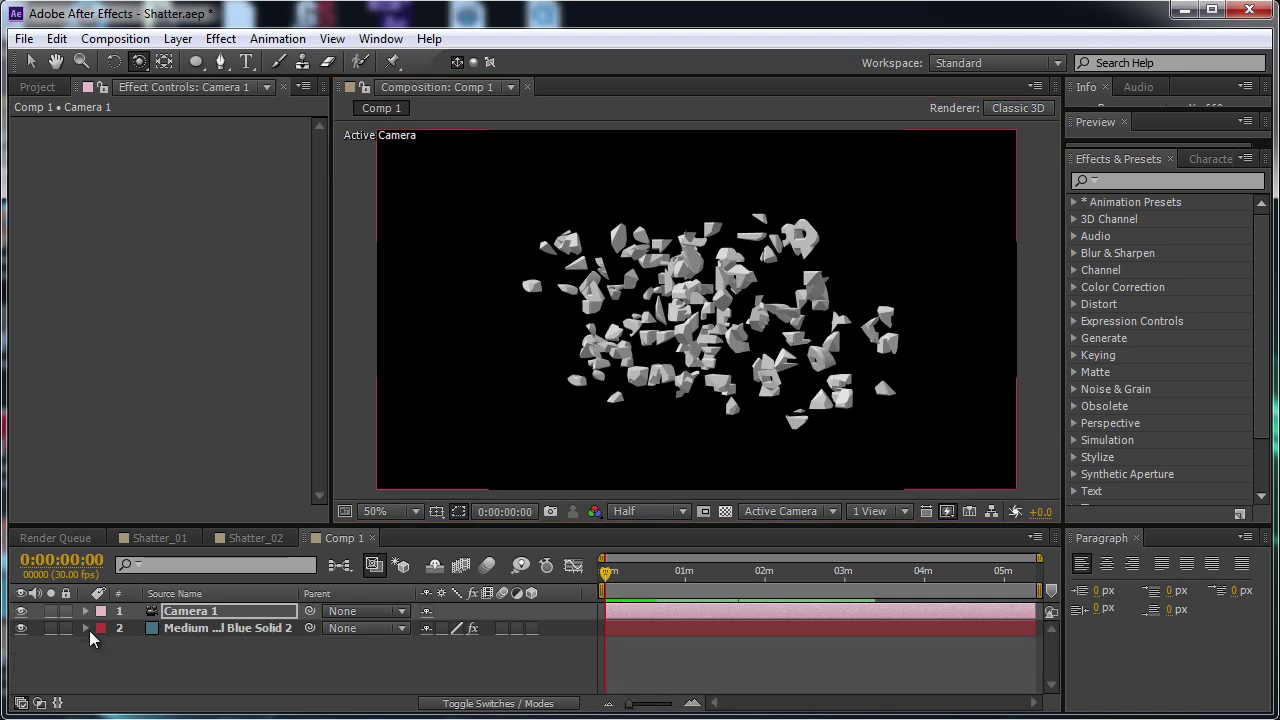
pyautogui.click(89, 630)
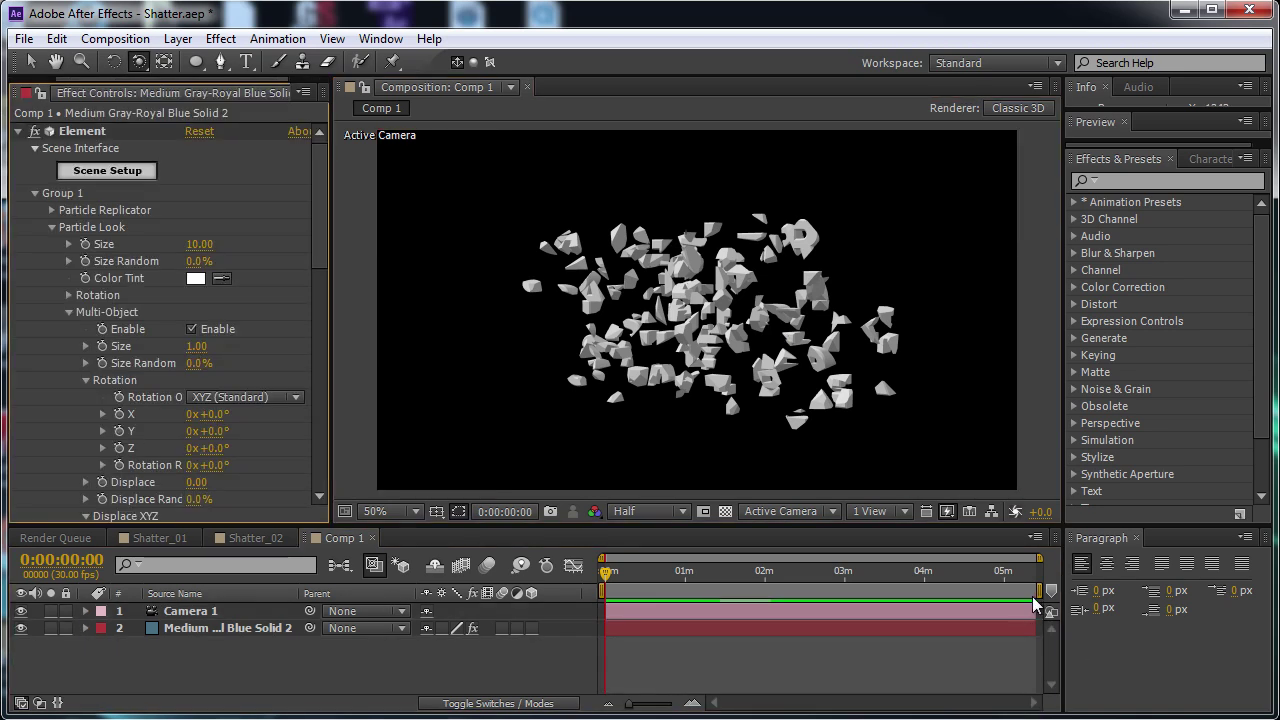
pyautogui.moveTo(1034, 596); pyautogui.dragTo(665, 586)
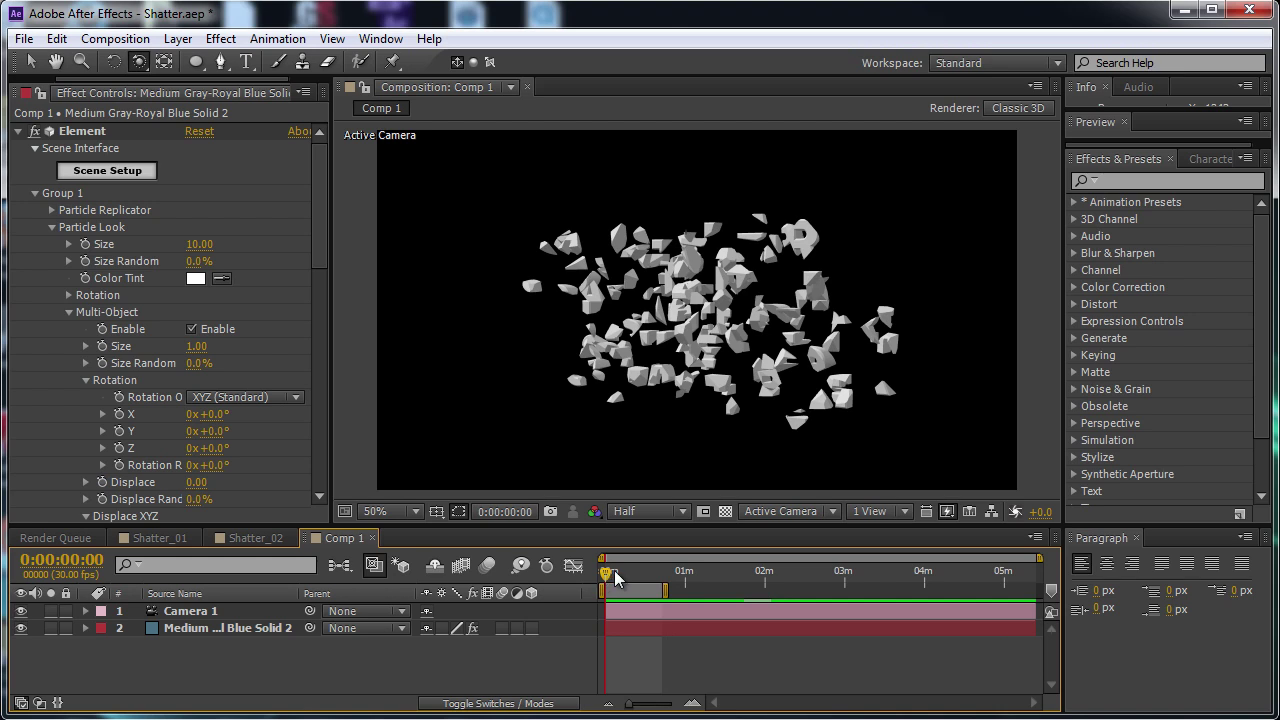
pyautogui.click(620, 571)
pyautogui.moveTo(626, 571); pyautogui.dragTo(641, 574)
pyautogui.rightClick(652, 588)
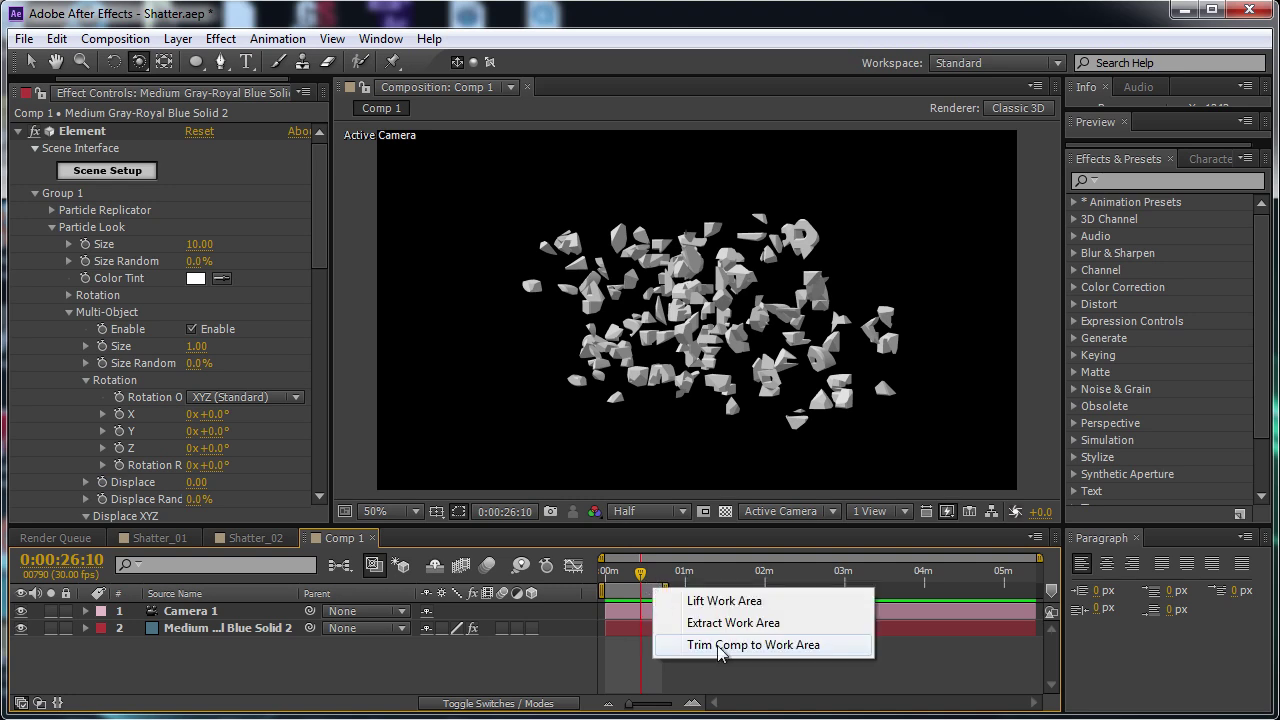
pyautogui.click(717, 645)
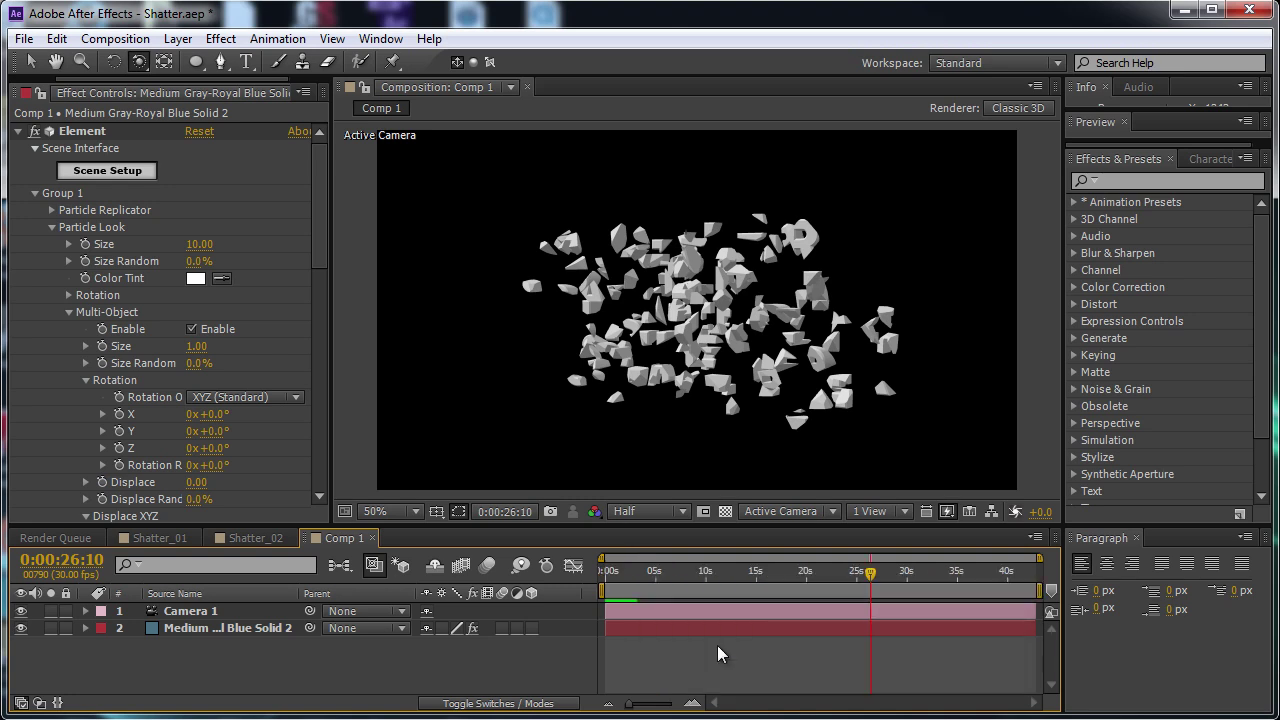
# Keyframe the Animation Engine's Animation value from 0% at the start of the composition to 100% at 0:00:02:05.
pyautogui.press('Home')
pyautogui.scroll(-6, 313, 283)
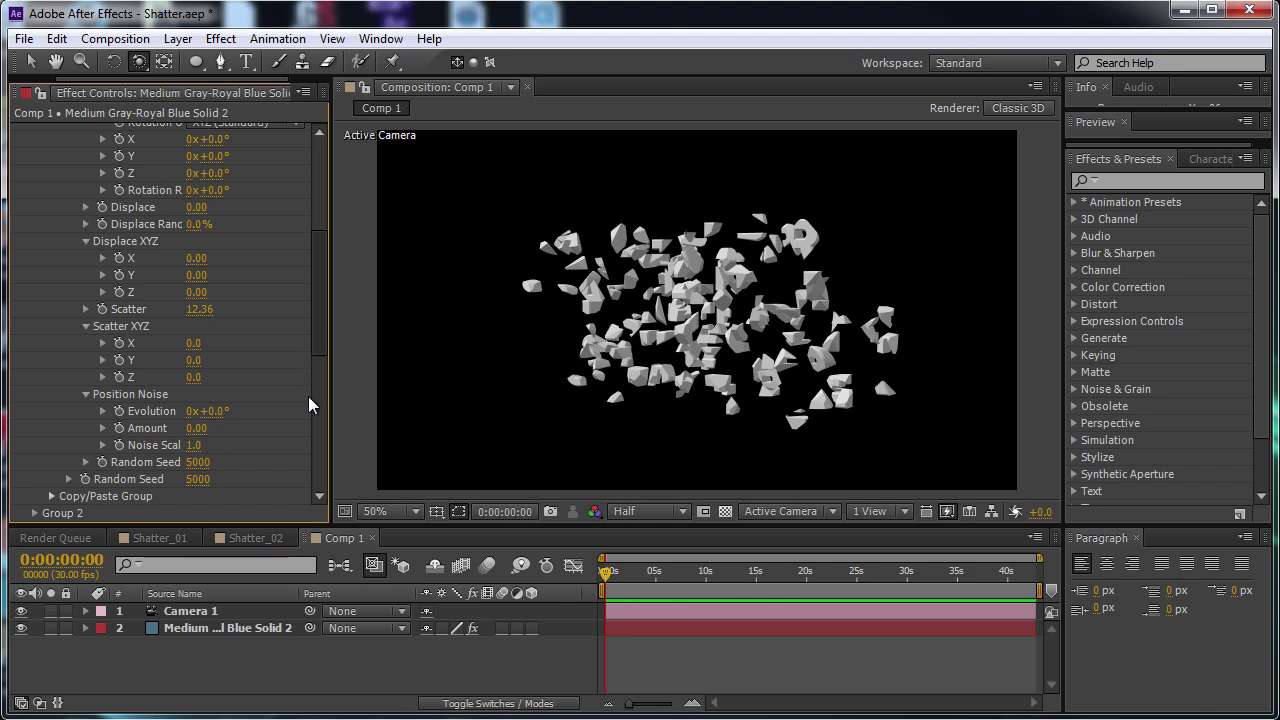
pyautogui.scroll(-9, 309, 404)
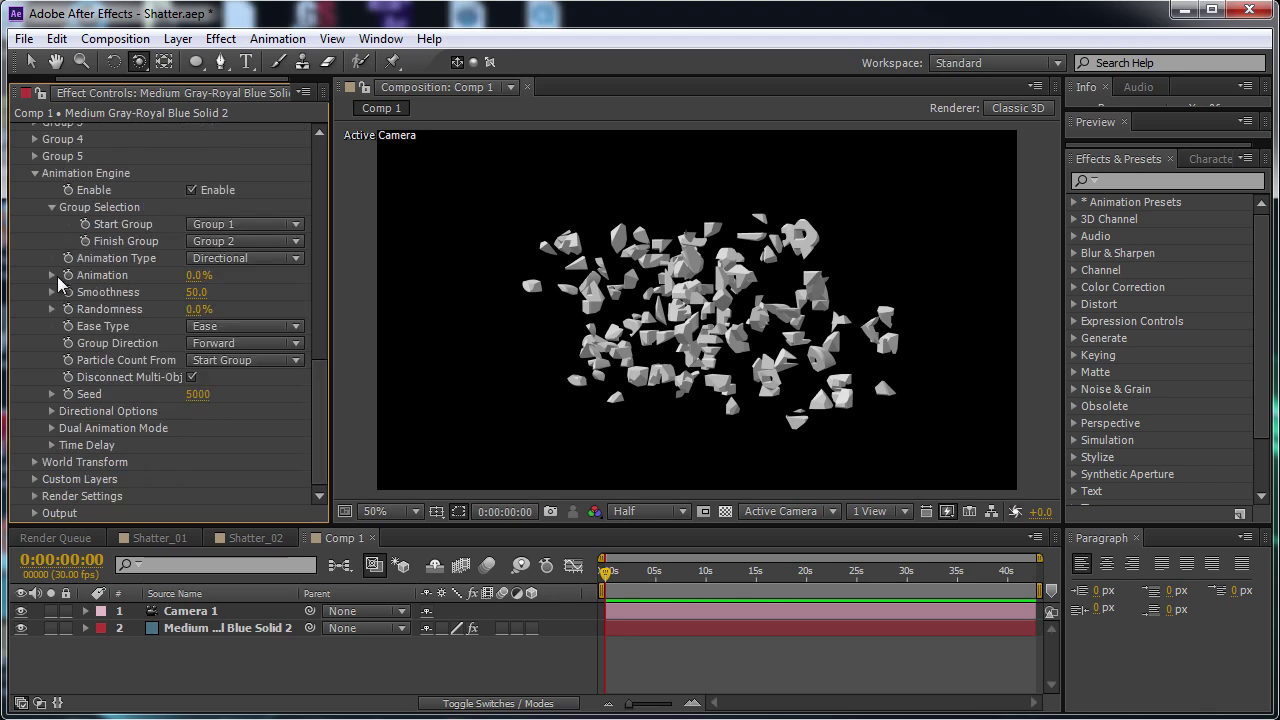
pyautogui.click(67, 275)
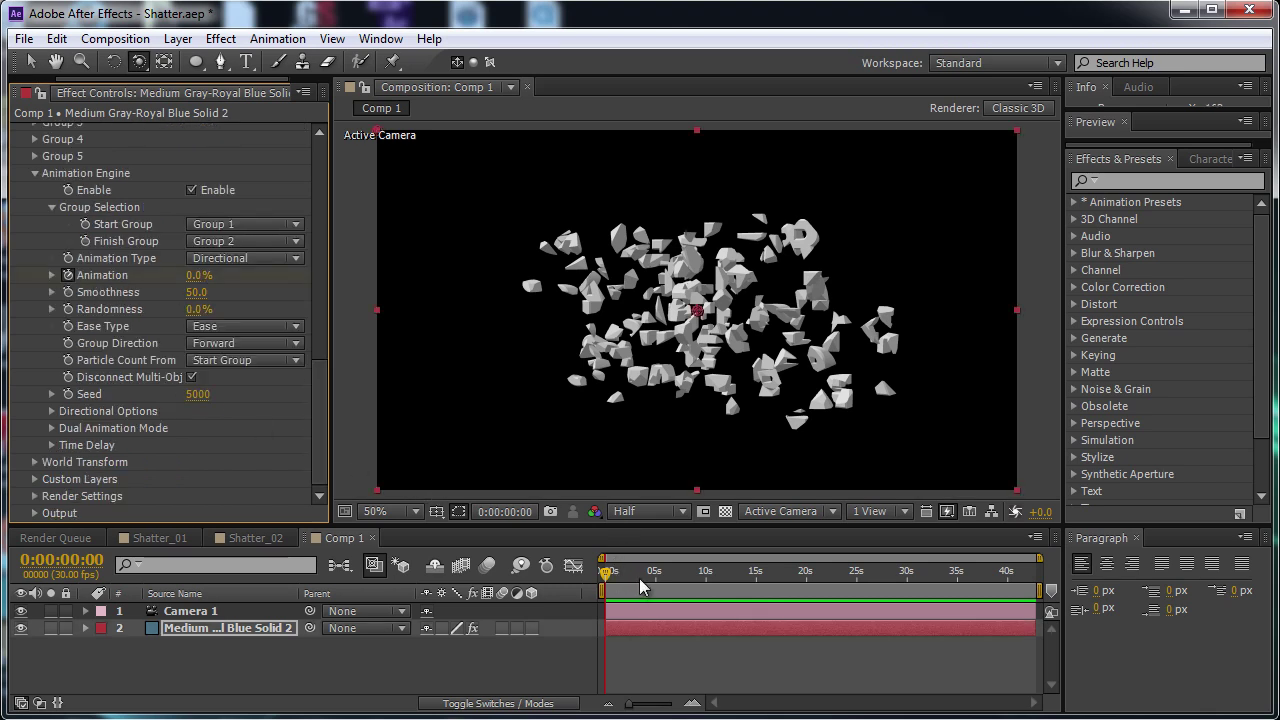
pyautogui.click(692, 576)
pyautogui.moveTo(857, 578); pyautogui.dragTo(769, 578)
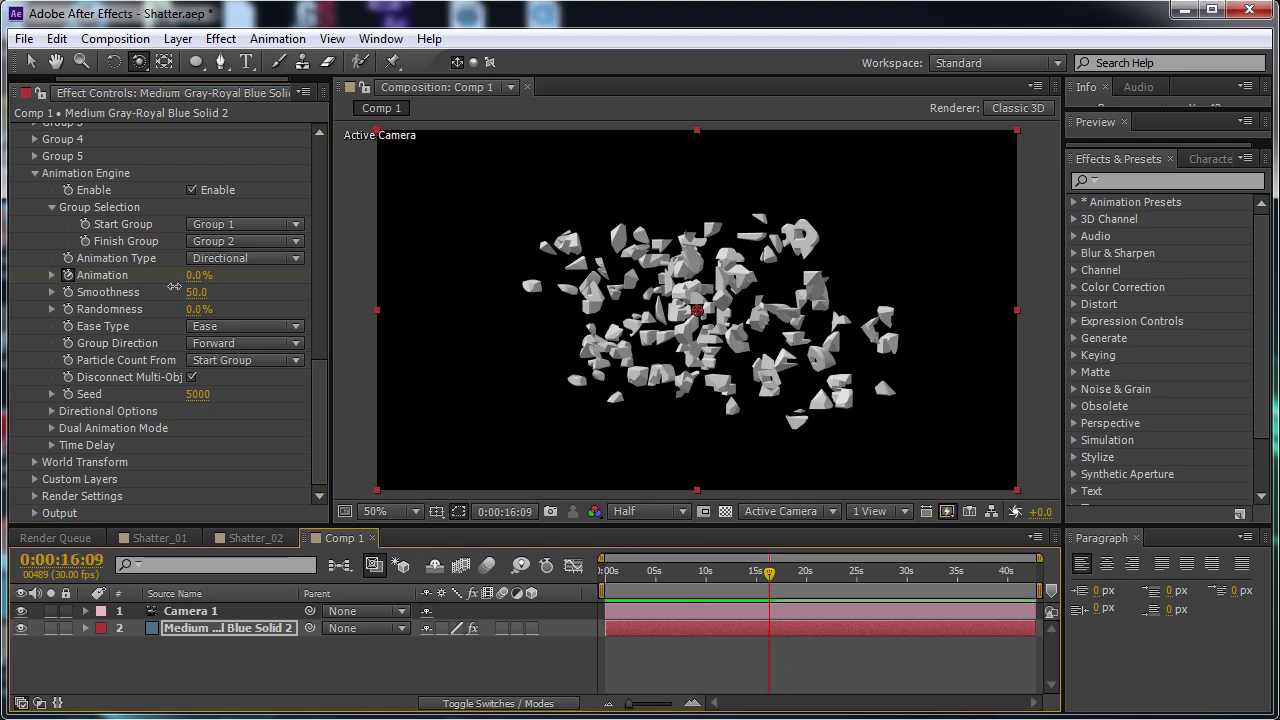
pyautogui.moveTo(197, 275); pyautogui.dragTo(440, 268)
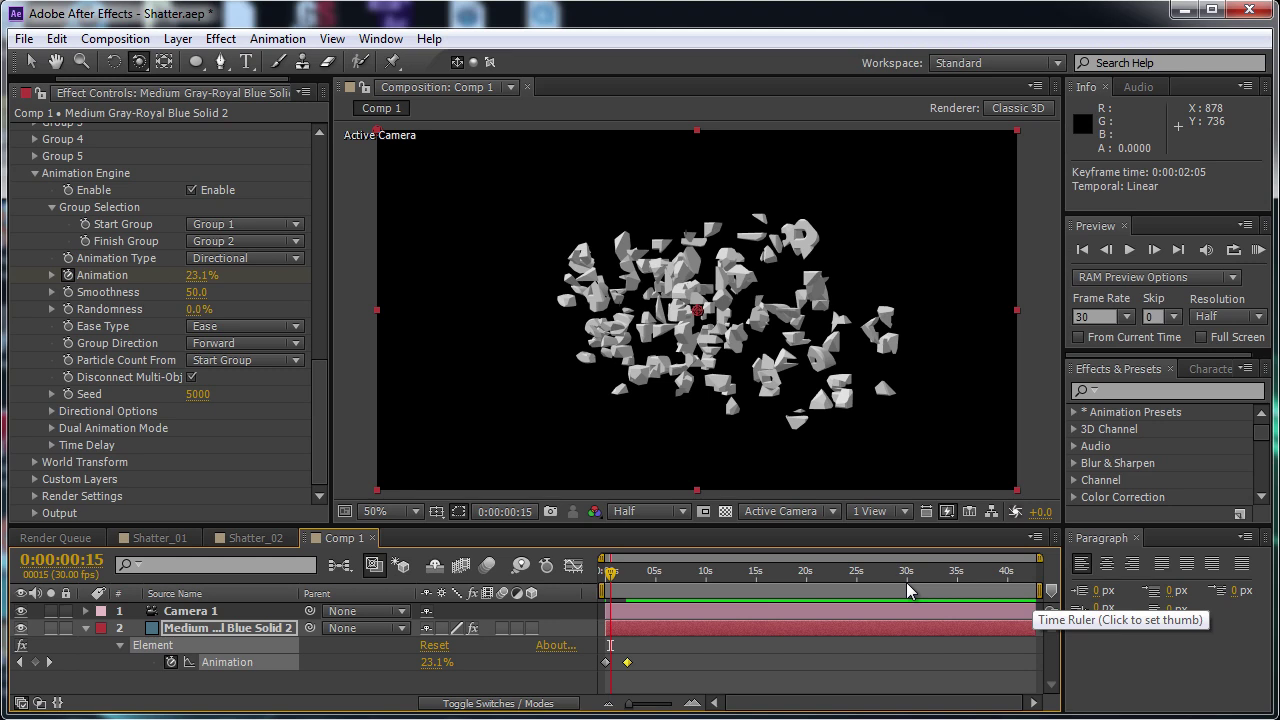
# Shorten the work area to about 7 seconds and trim the composition to it.
pyautogui.moveTo(1040, 587); pyautogui.dragTo(680, 587)
pyautogui.rightClick(642, 590)
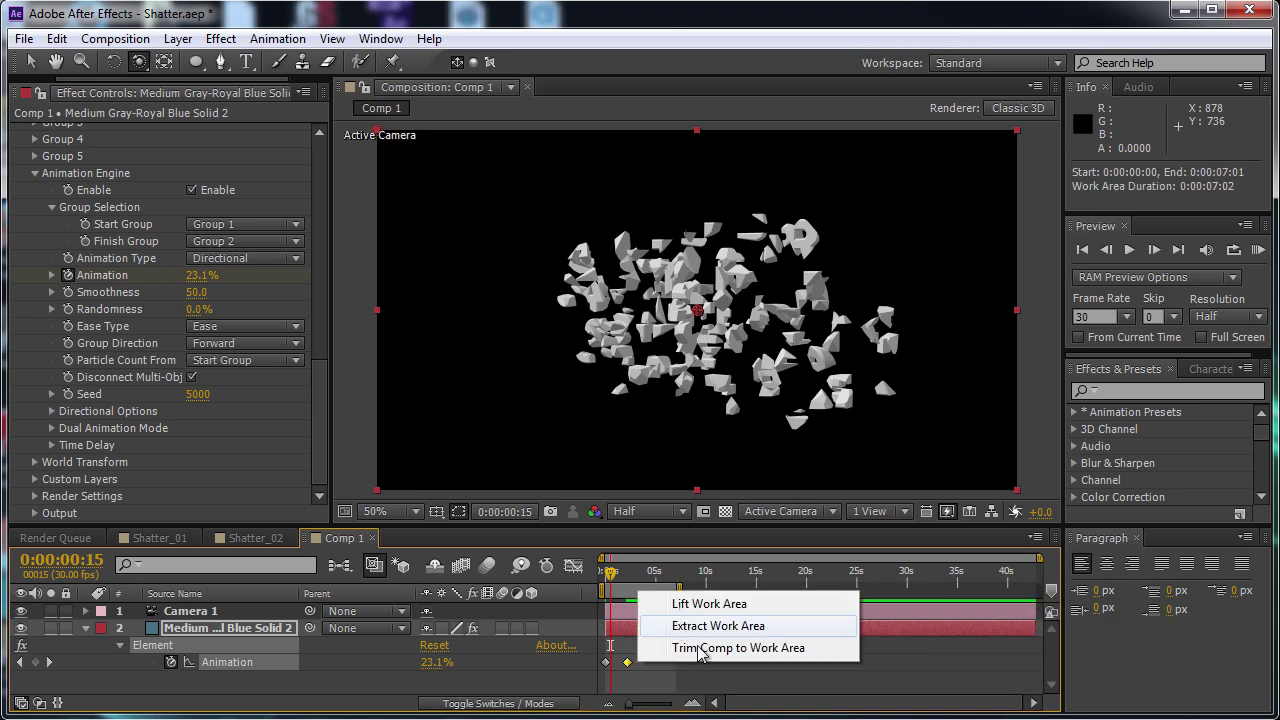
pyautogui.click(702, 649)
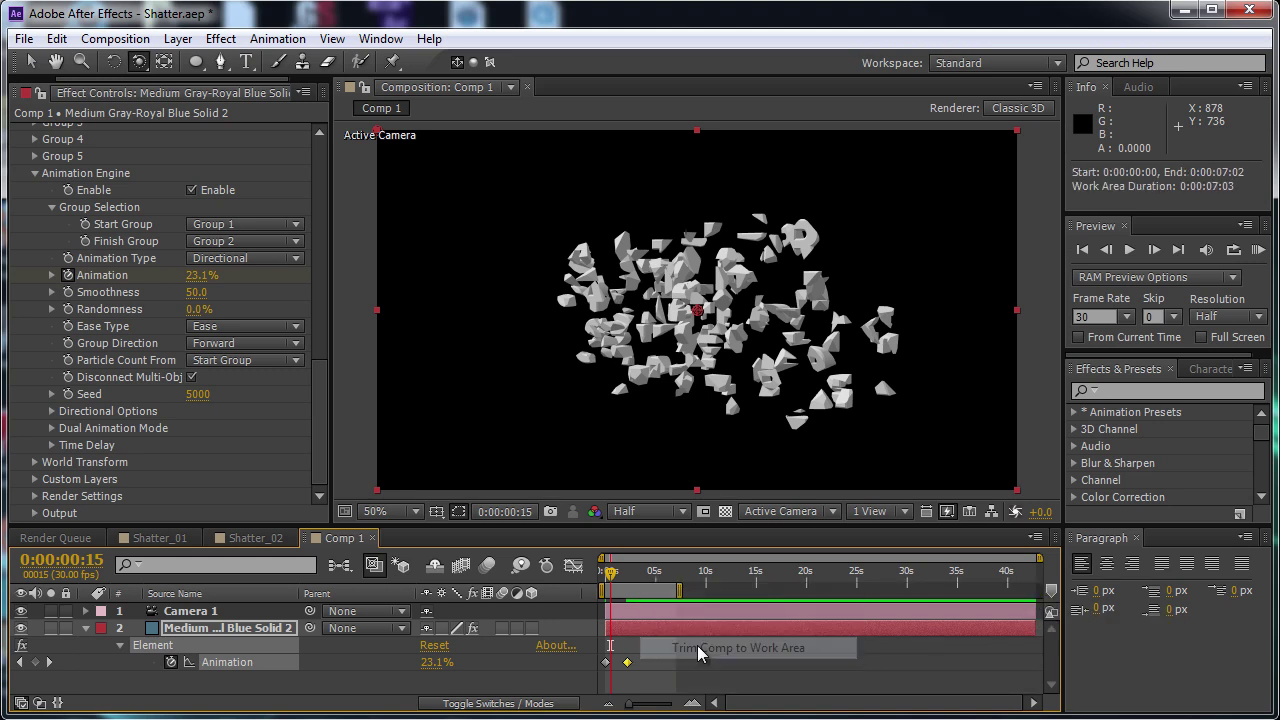
# Move the second Animation keyframe to about 1.2 seconds and RAM-preview a work area of 49 frames.
pyautogui.click(609, 585)
pyautogui.moveTo(737, 662); pyautogui.dragTo(678, 661)
pyautogui.press('KP_0')
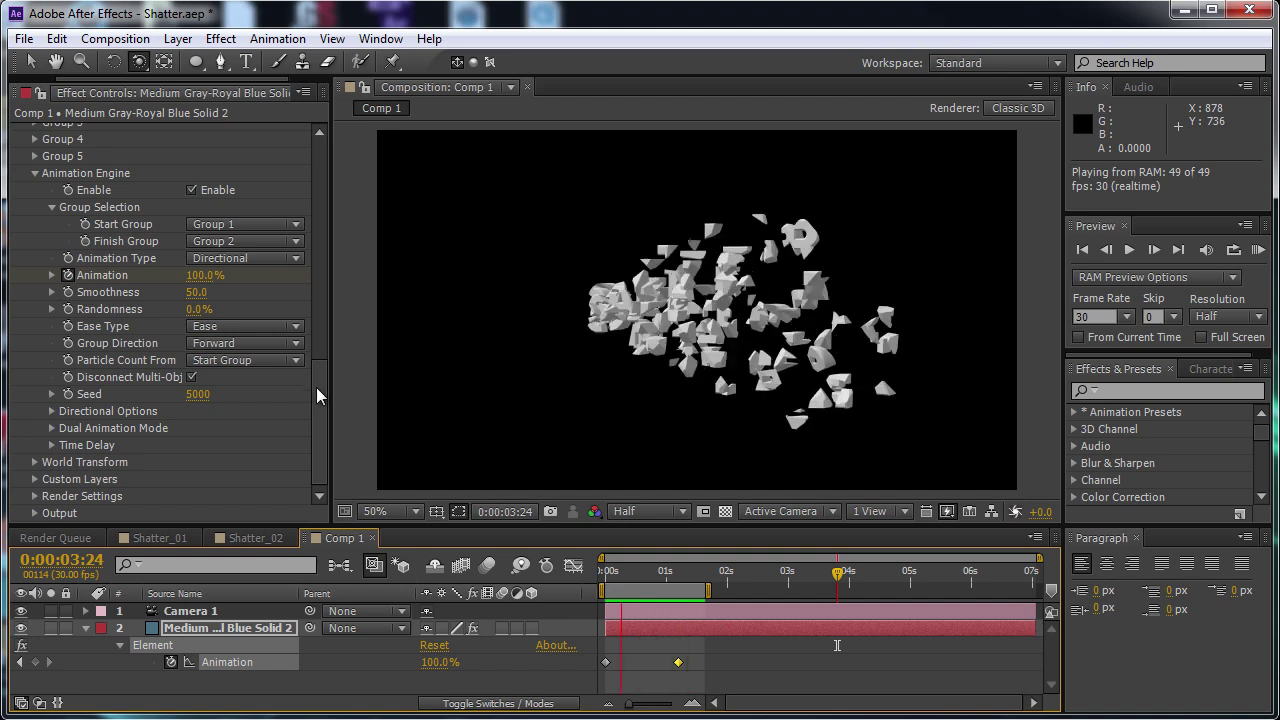
# Try the Radial animation type in the Animation Engine, preview it and undo the change.
pyautogui.scroll(2, 240, 340)
pyautogui.click(240, 337)
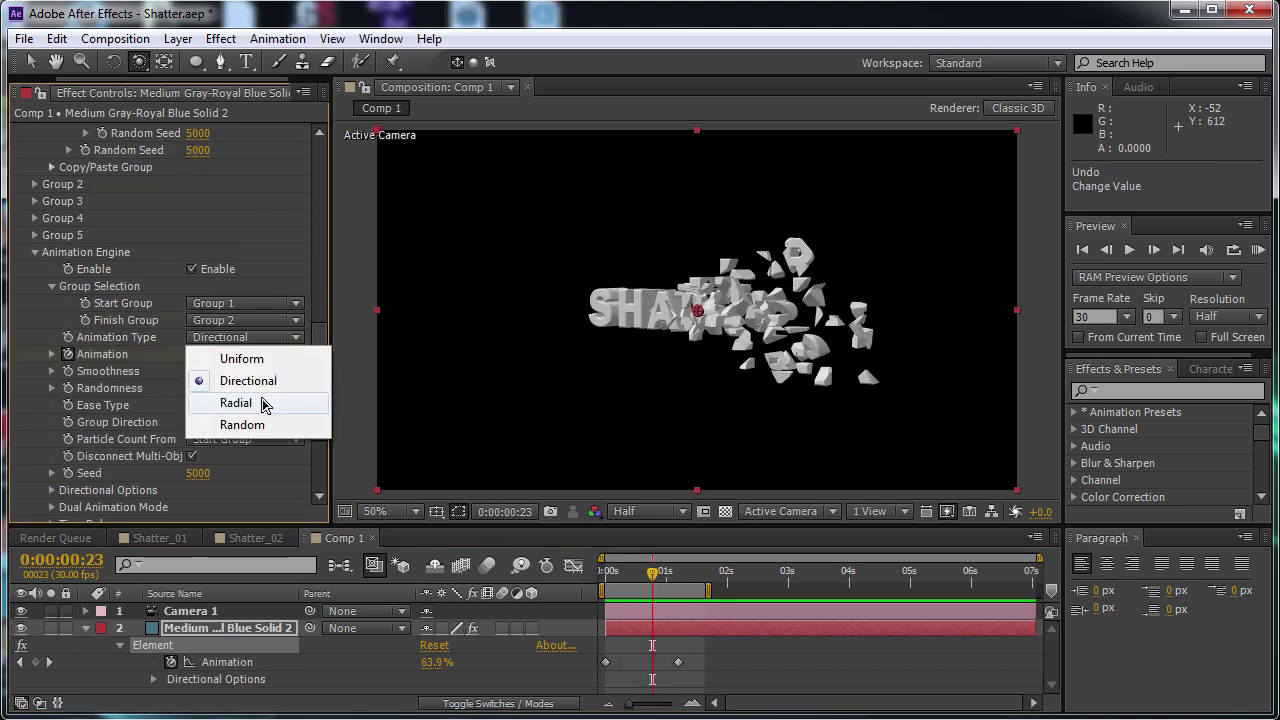
pyautogui.click(650, 665)
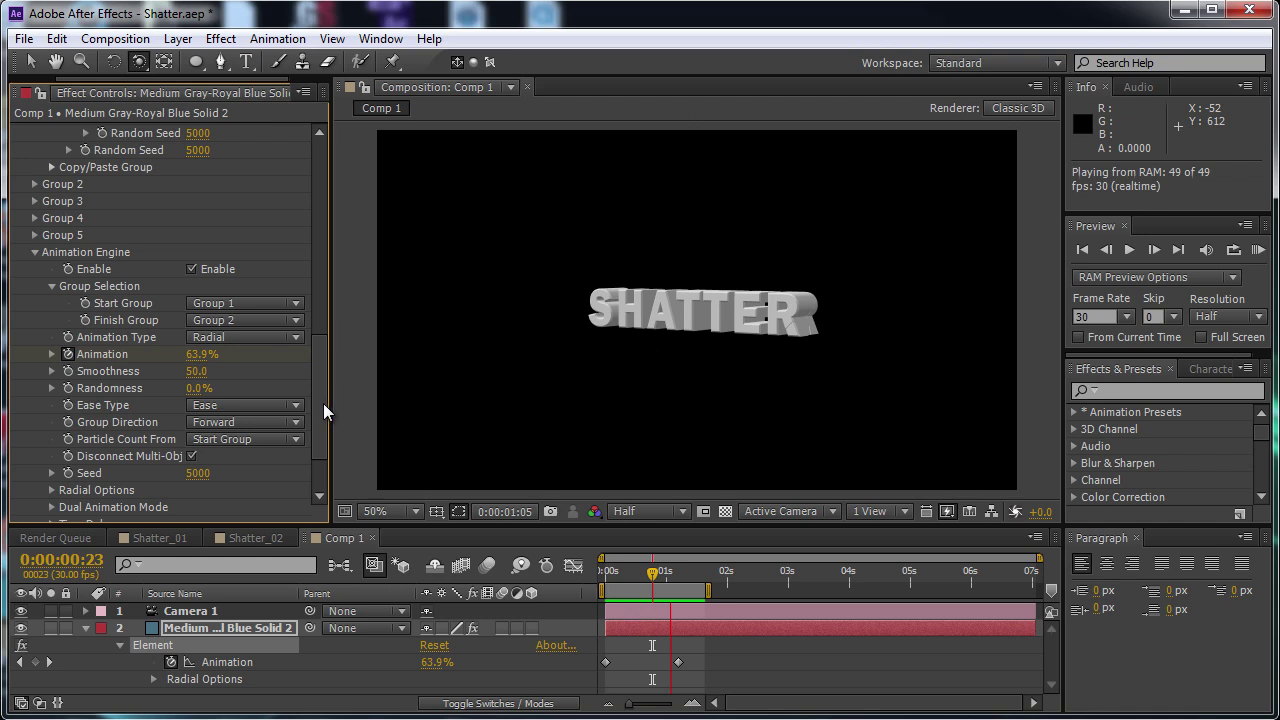
pyautogui.press('space')
pyautogui.hotkey('ctrl', 'z')
# Set the Multi-Object random rotation of Group 1 to 194° and preview the animation.
pyautogui.moveTo(323, 381); pyautogui.dragTo(306, 213)
pyautogui.scroll(-3, 306, 213)
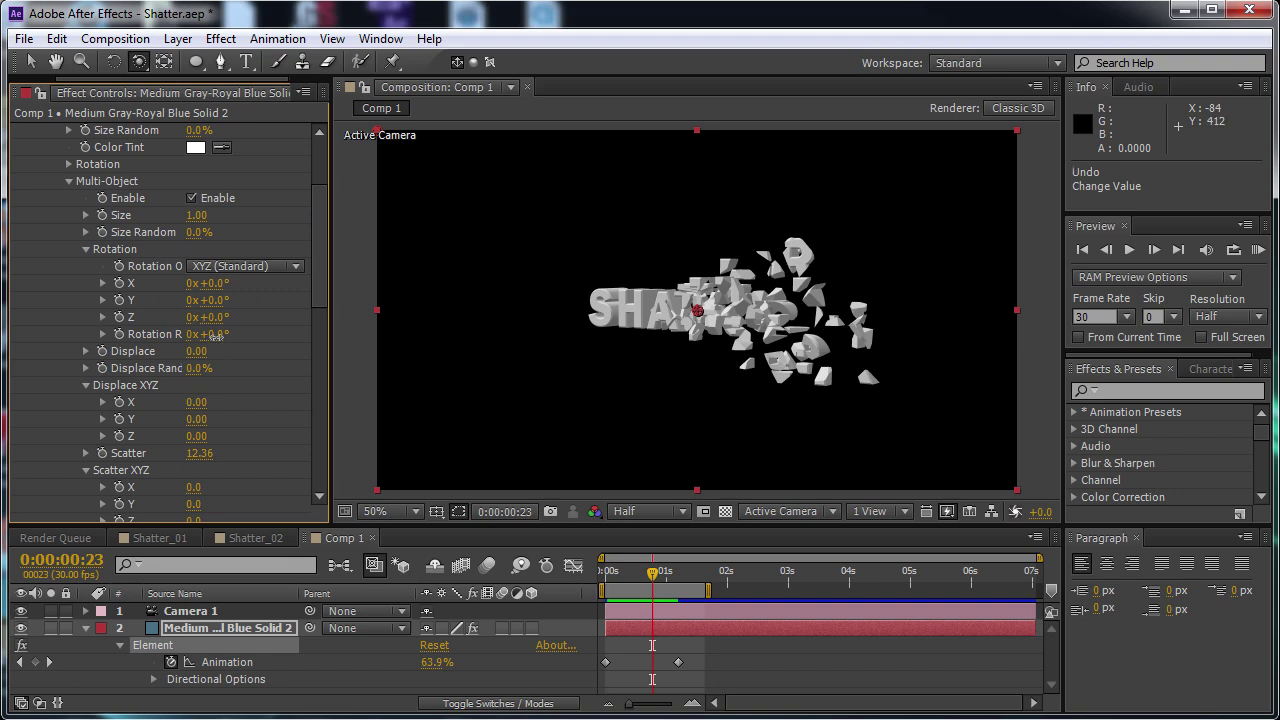
pyautogui.moveTo(270, 338); pyautogui.dragTo(409, 344)
pyautogui.press('KP_0')
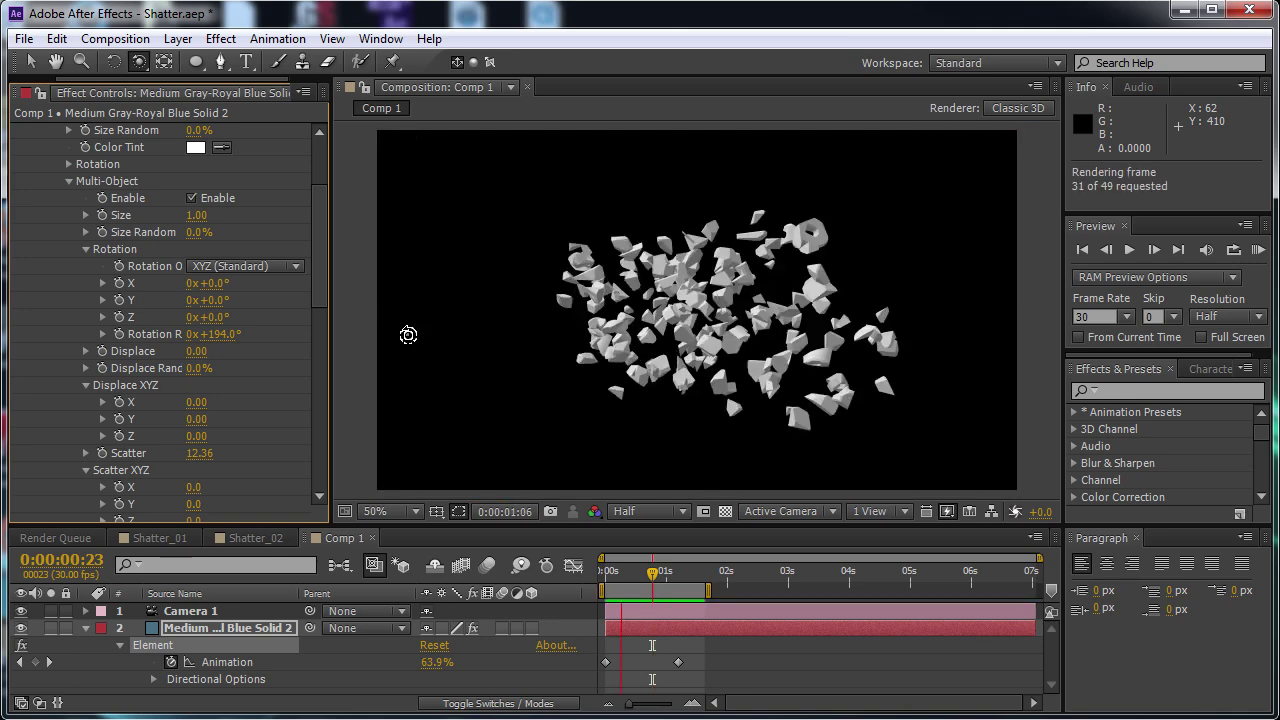
pyautogui.press('space')
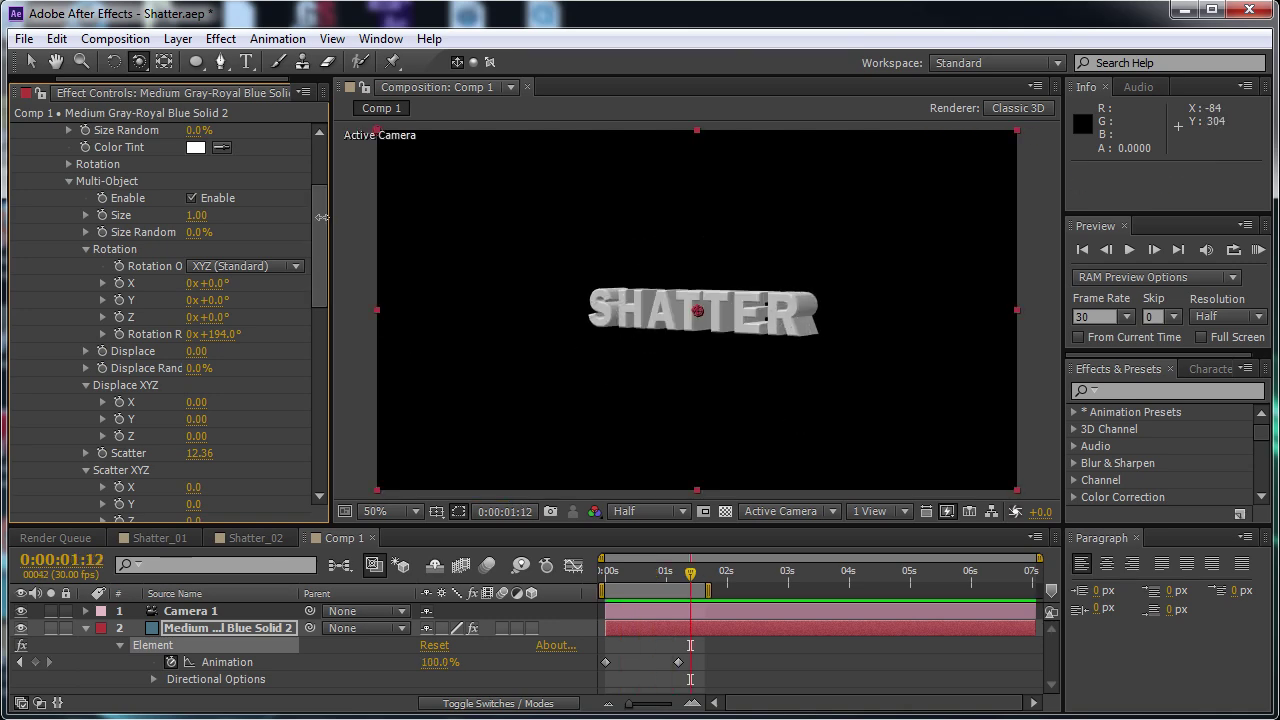
# Set Group 1's Multi-Object Displace X to 1.37 and preview the animation from the first frame.
pyautogui.scroll(-3, 197, 250)
pyautogui.moveTo(197, 250); pyautogui.dragTo(260, 250)
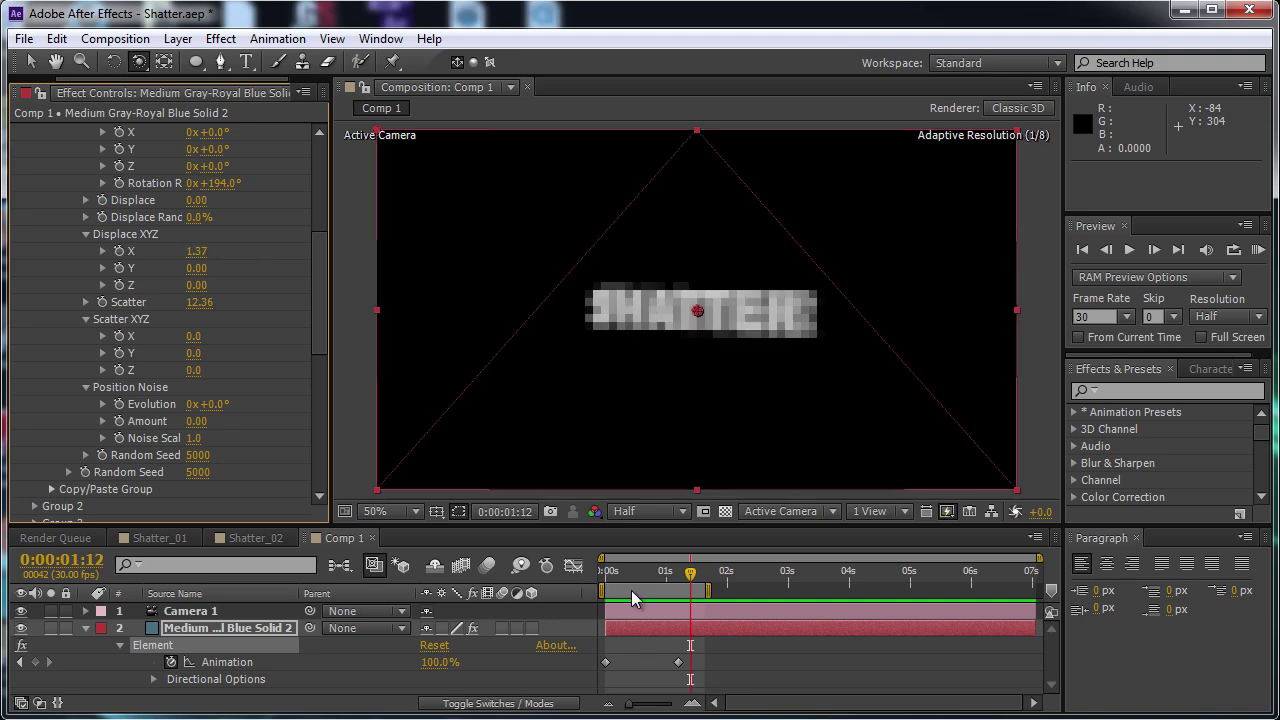
pyautogui.click(601, 575)
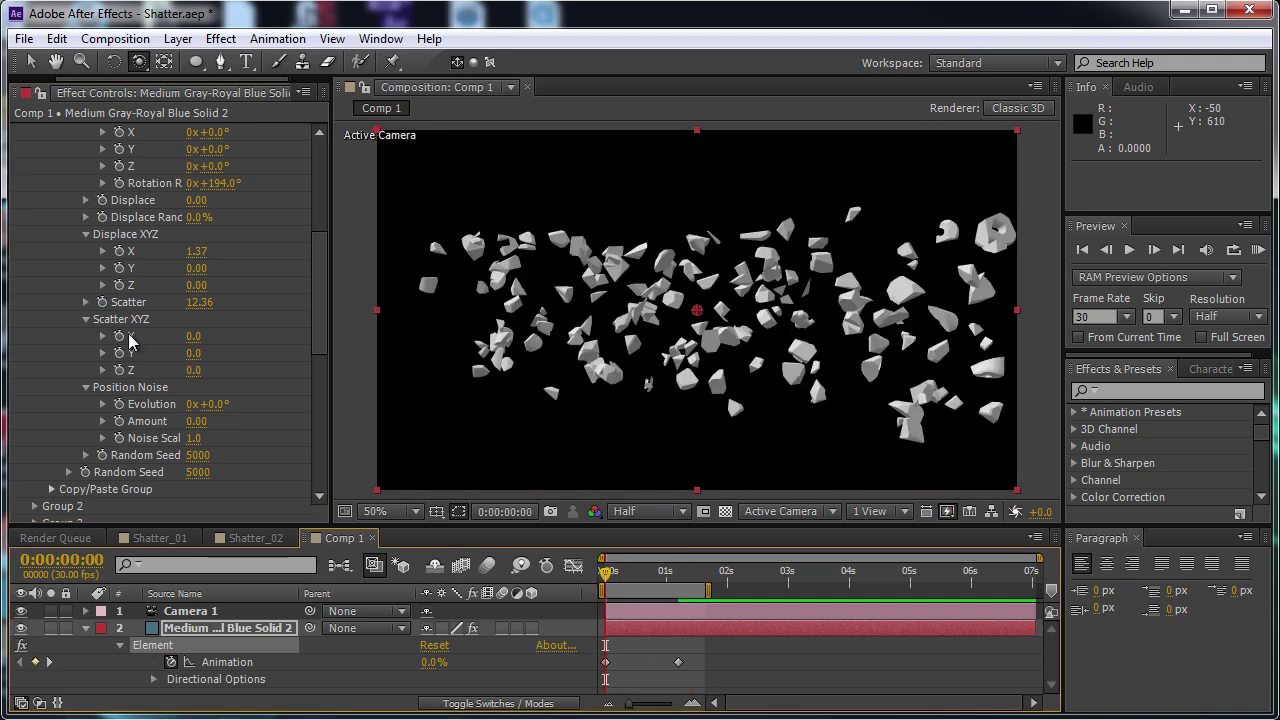
pyautogui.press('KP_0')
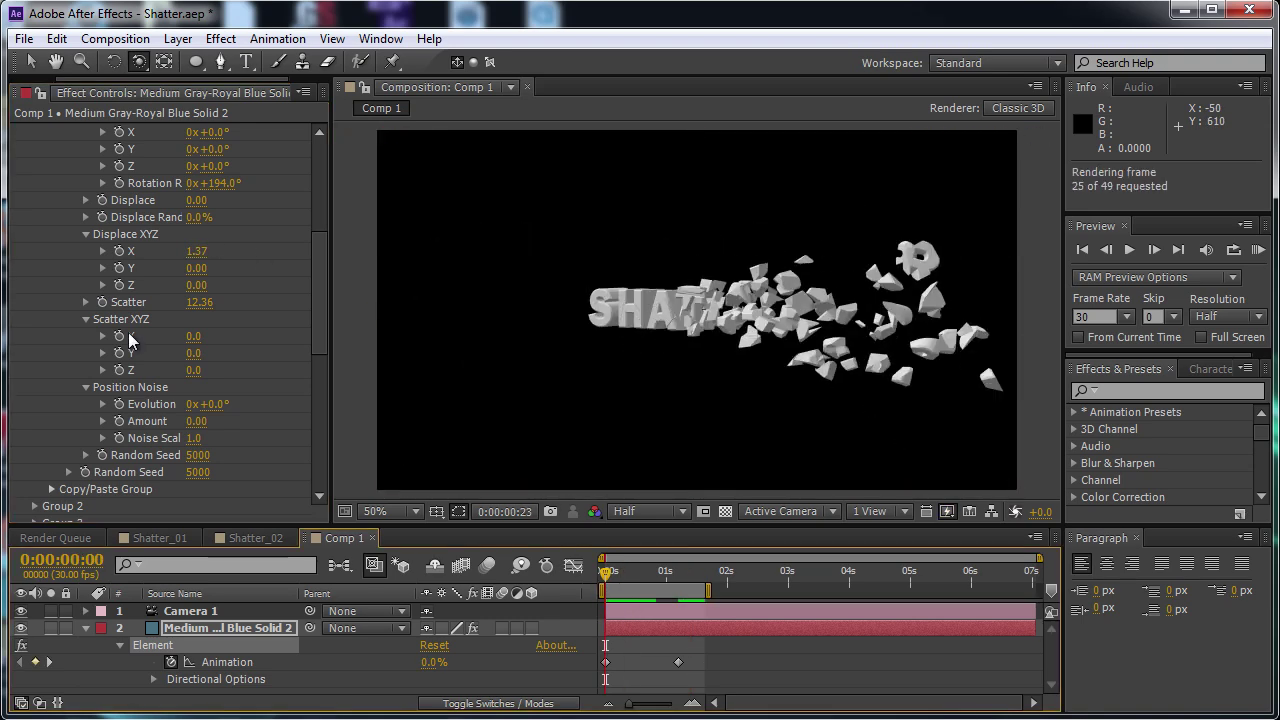
# In Element's Scene Setup, apply the gold_scratches preset from the Pro_Shaders Metal folder to the whole Action_shatter_pro model.
pyautogui.scroll(5, 128, 330)
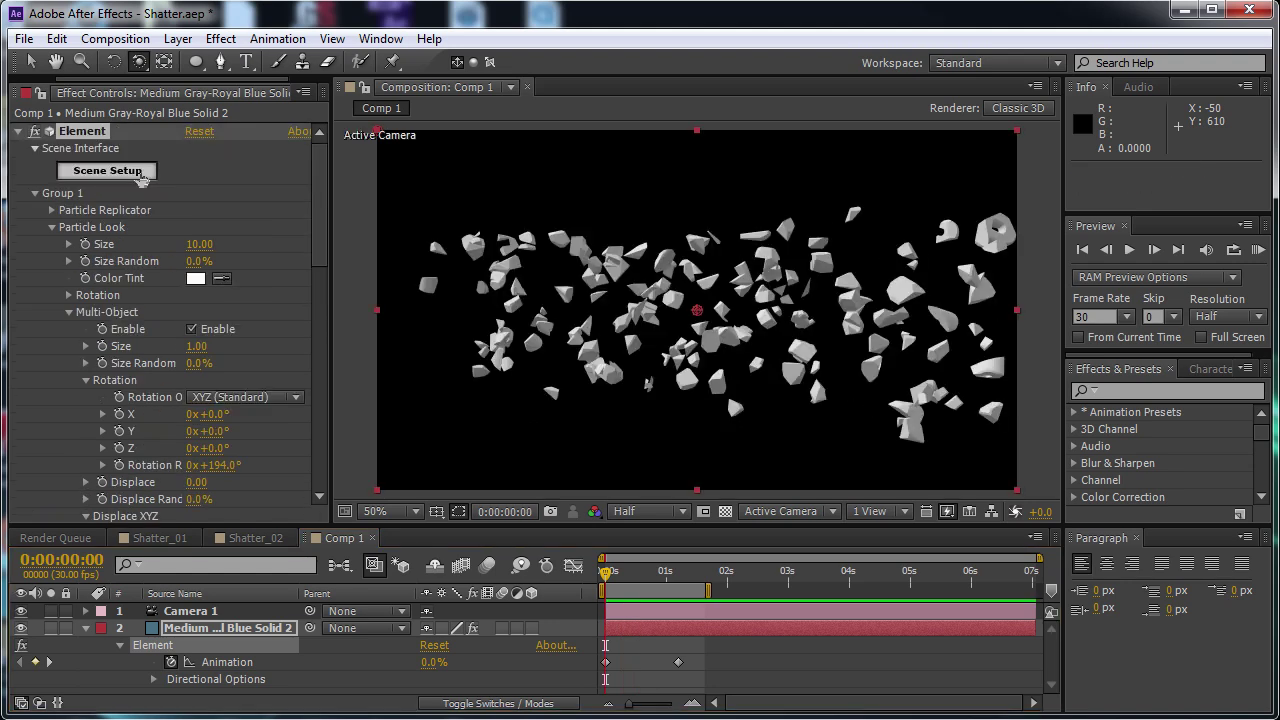
pyautogui.click(138, 174)
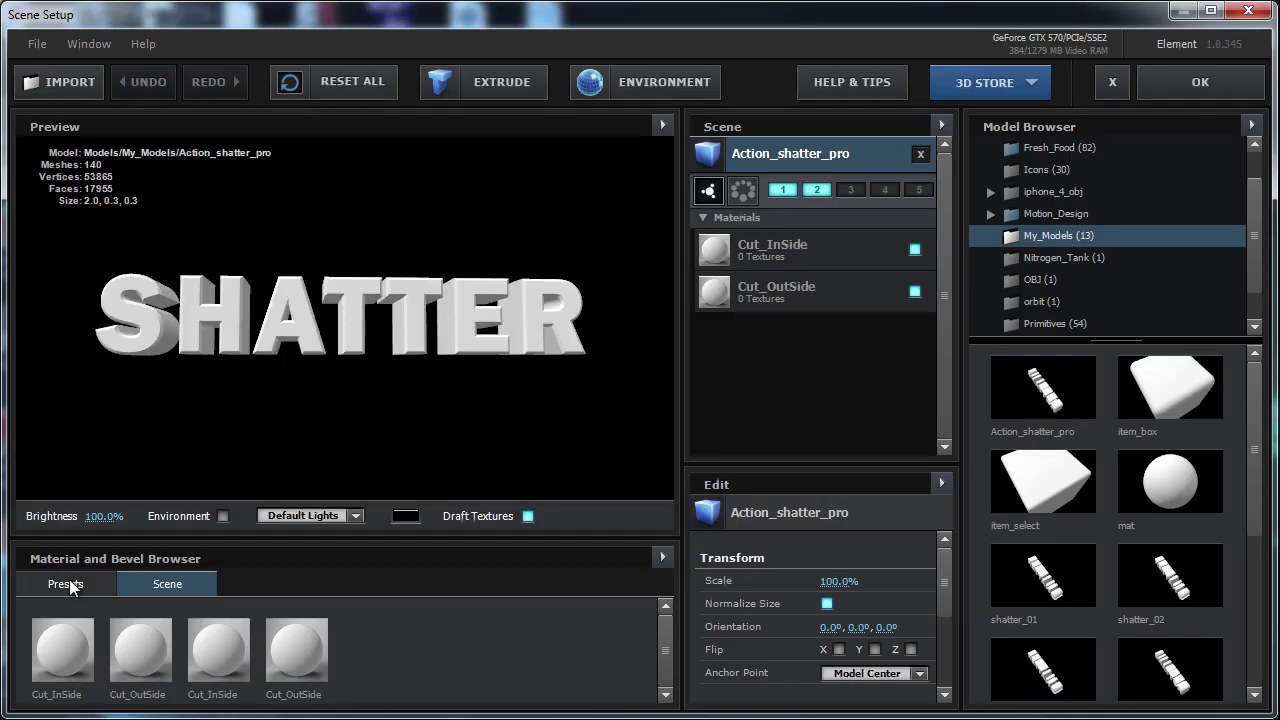
pyautogui.click(69, 584)
pyautogui.doubleClick(95, 676)
pyautogui.scroll(-2, 210, 635)
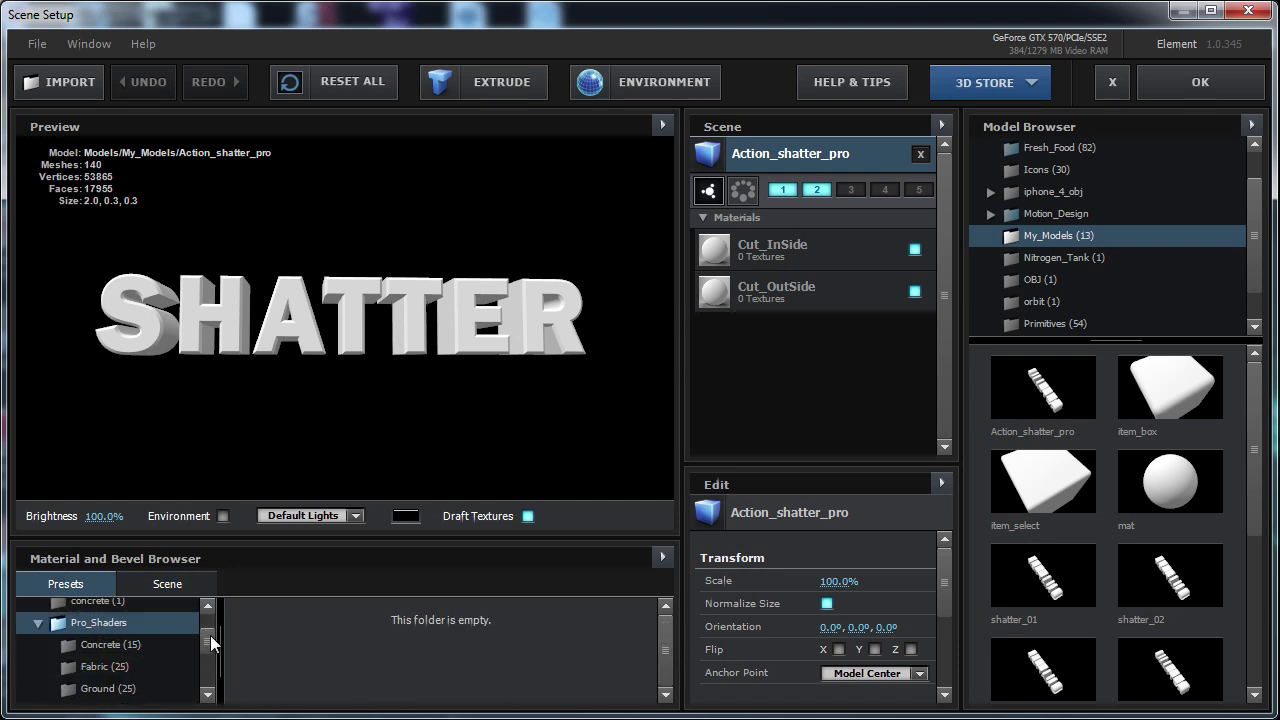
pyautogui.scroll(-2, 111, 627)
pyautogui.click(112, 670)
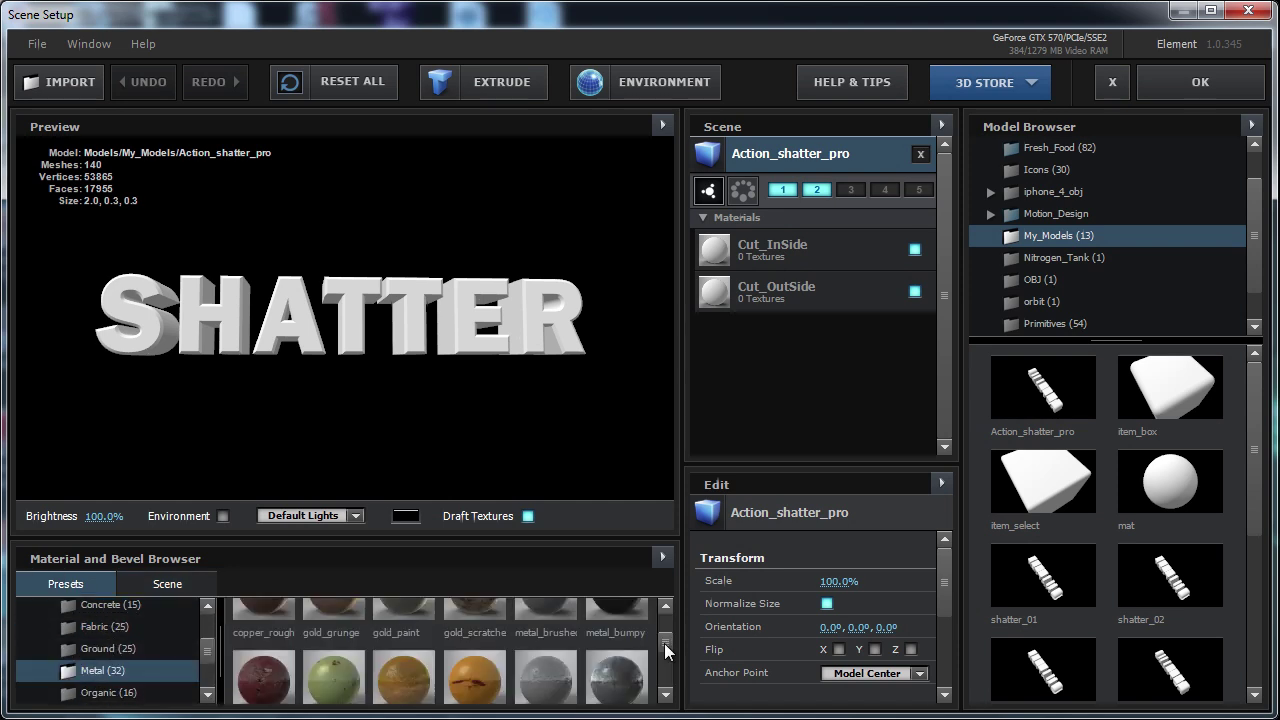
pyautogui.moveTo(664, 643); pyautogui.dragTo(660, 637)
pyautogui.moveTo(471, 636); pyautogui.dragTo(779, 163)
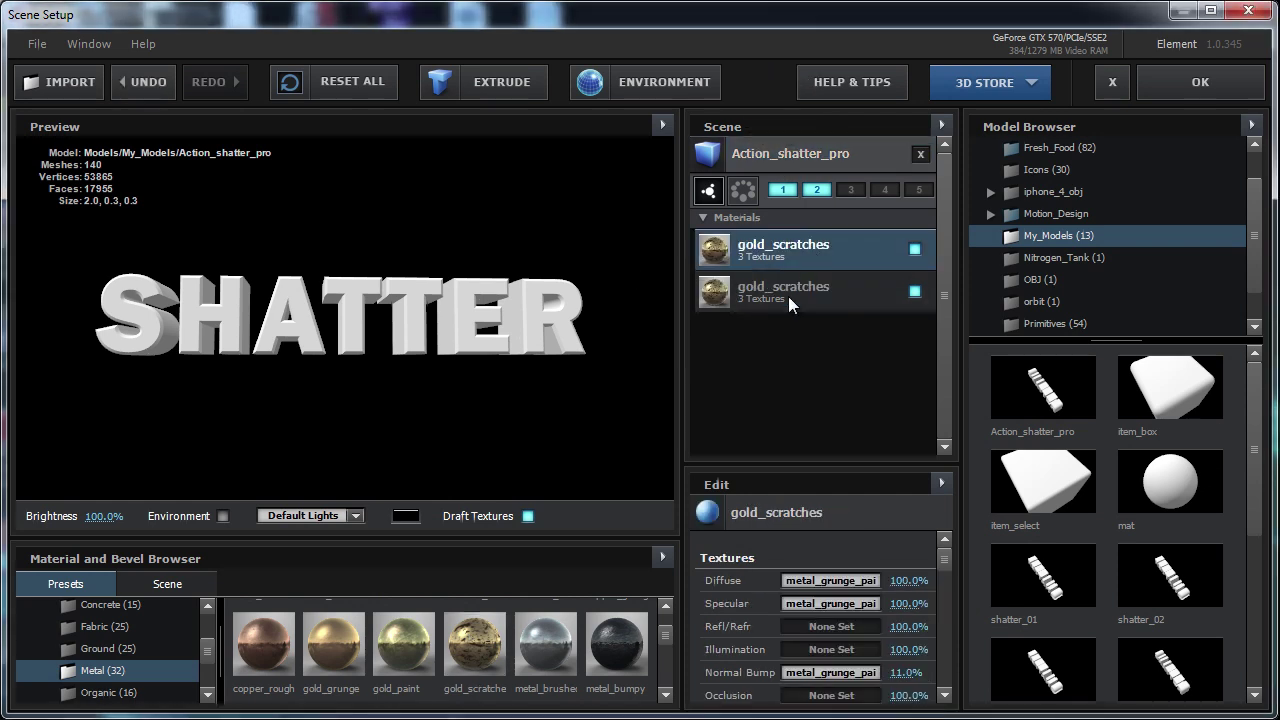
# Set the Action_shatter_pro model's texture mapping to Box (Preserve Aspect Ratio).
pyautogui.click(765, 153)
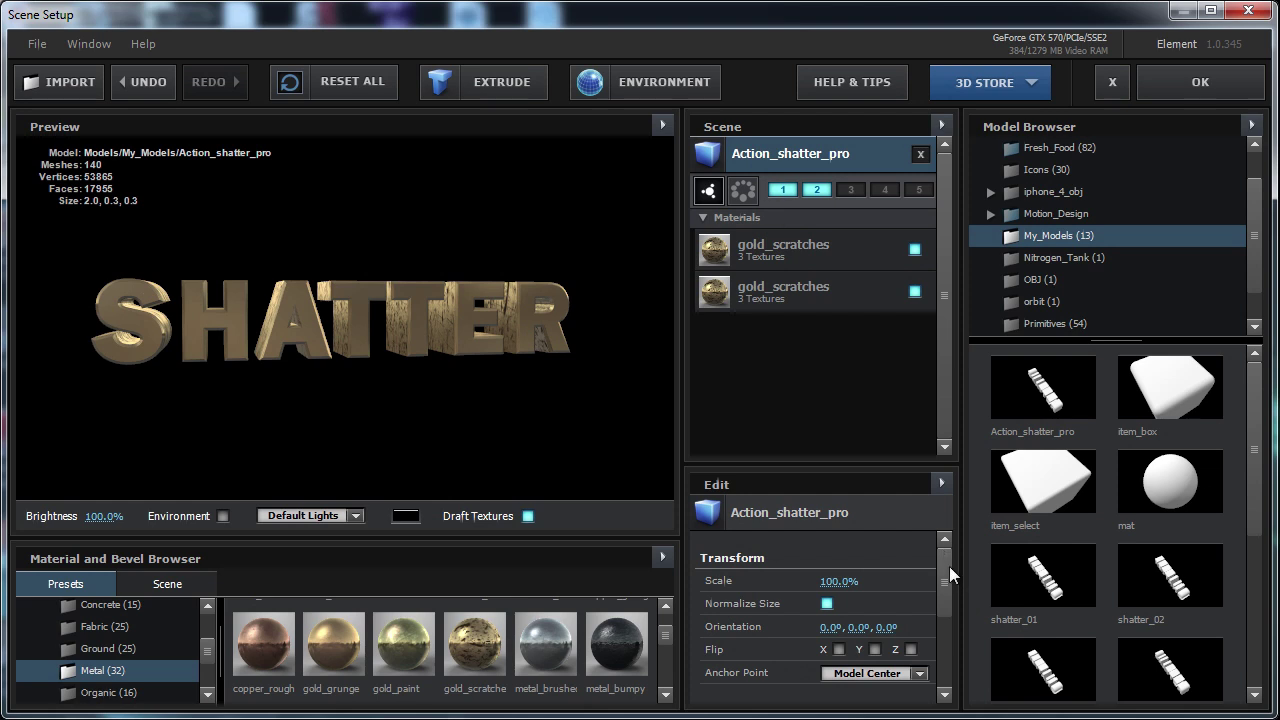
pyautogui.moveTo(949, 566); pyautogui.dragTo(946, 613)
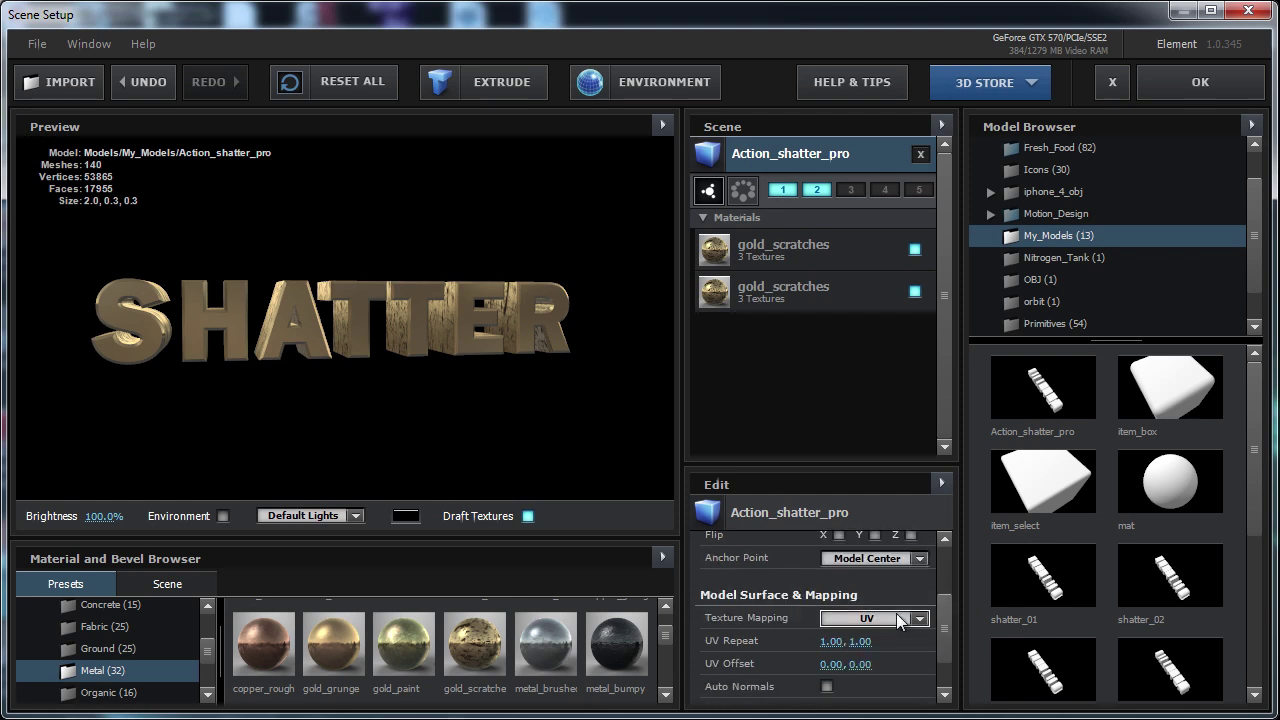
pyautogui.click(899, 618)
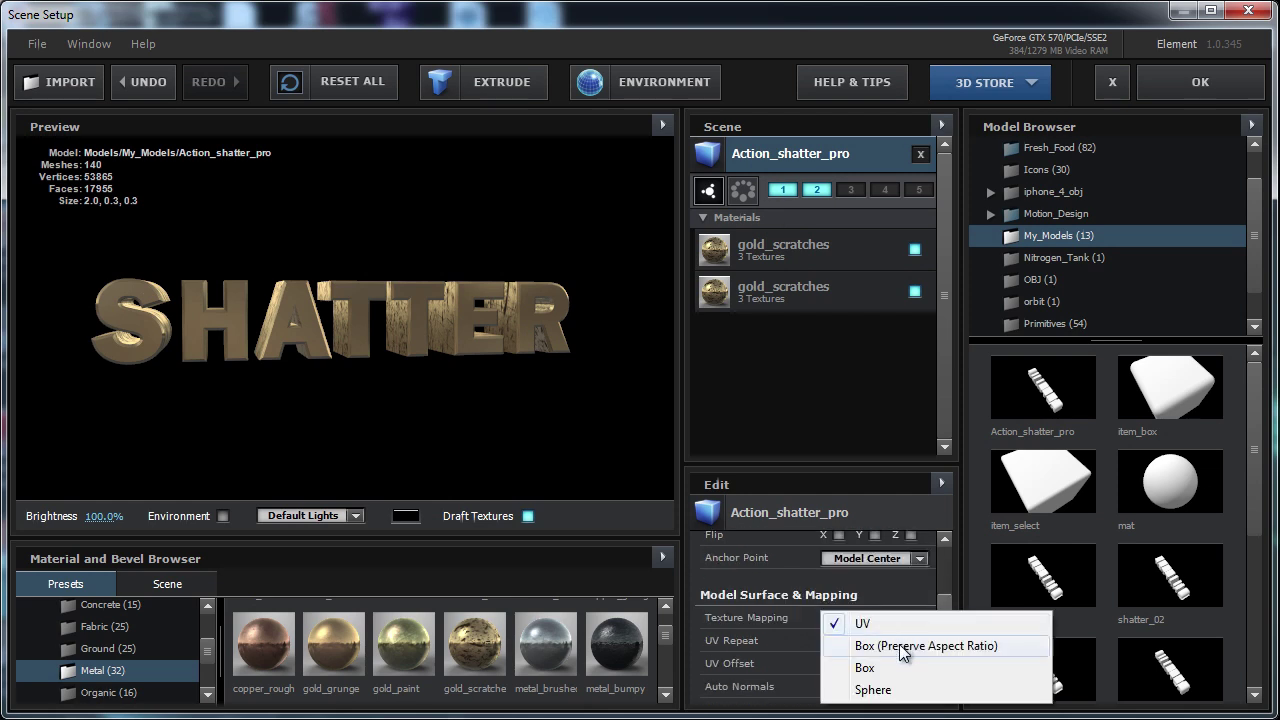
pyautogui.click(903, 646)
pyautogui.moveTo(944, 609); pyautogui.dragTo(944, 618)
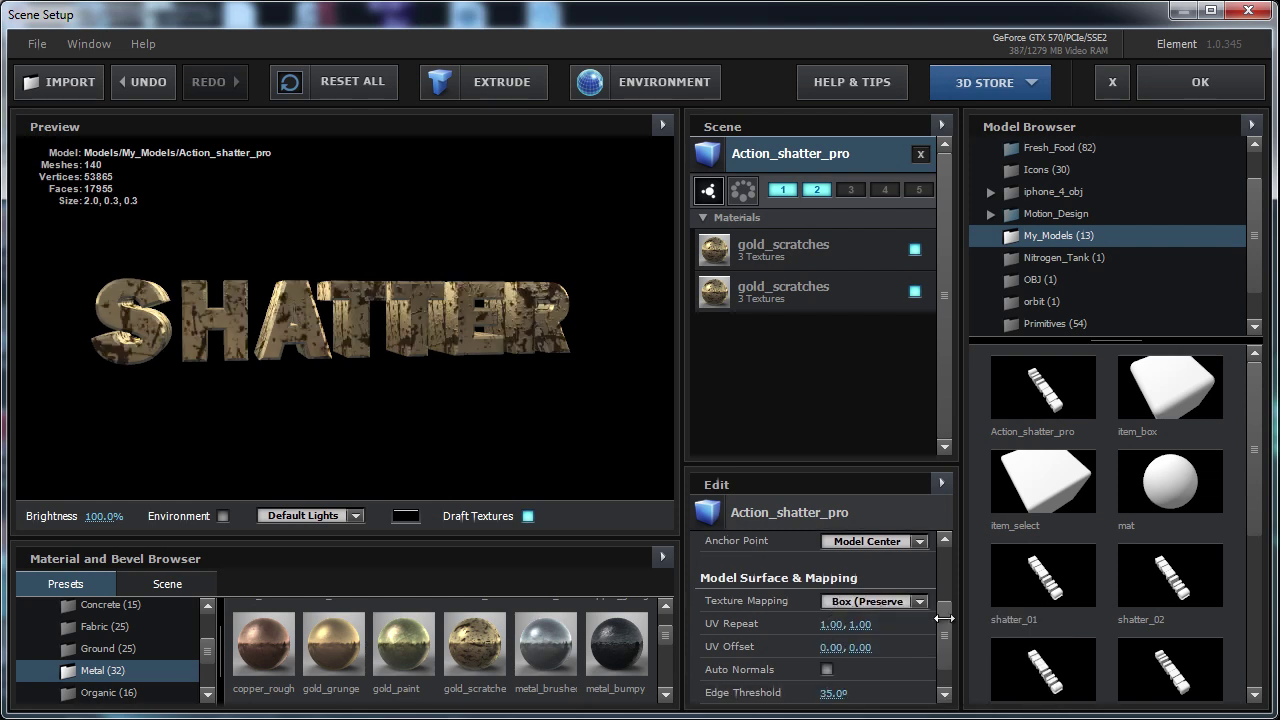
# Set the first UV Repeat value of the Action_shatter_pro model to 3 and accept the Scene Setup.
pyautogui.scroll(-1, 944, 618)
pyautogui.click(831, 610)
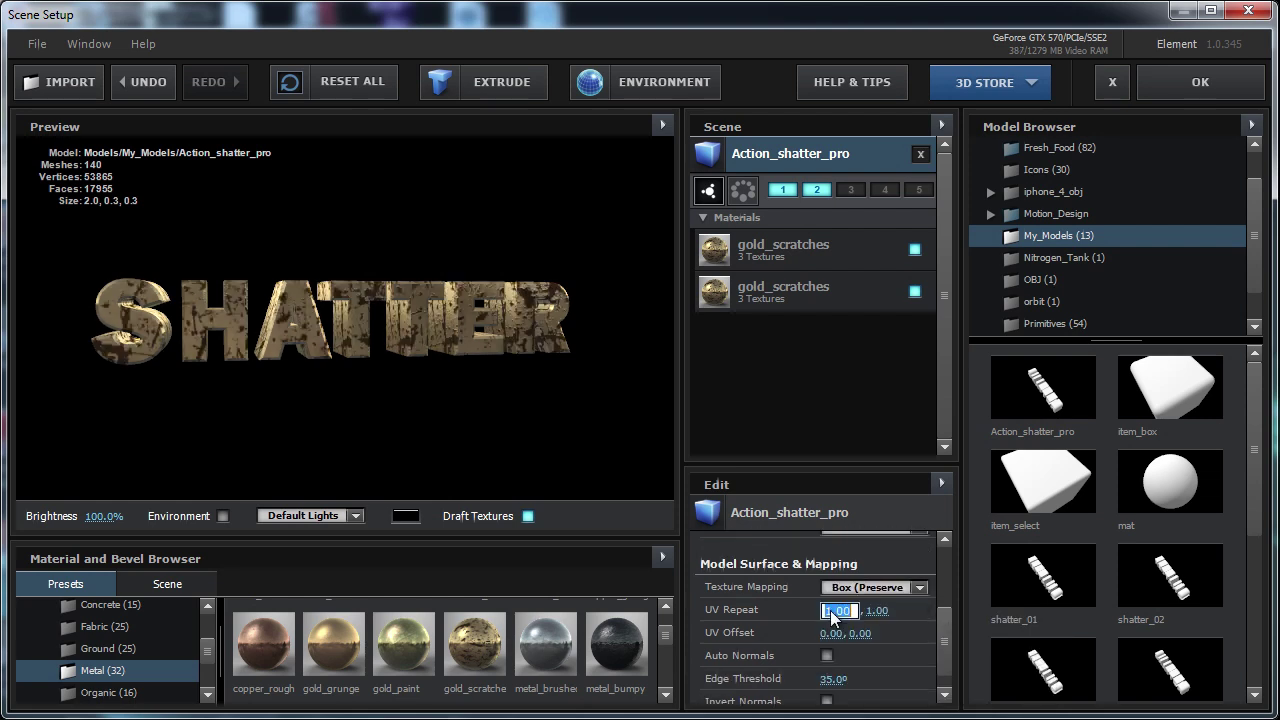
pyautogui.click(836, 610)
pyautogui.write('3')
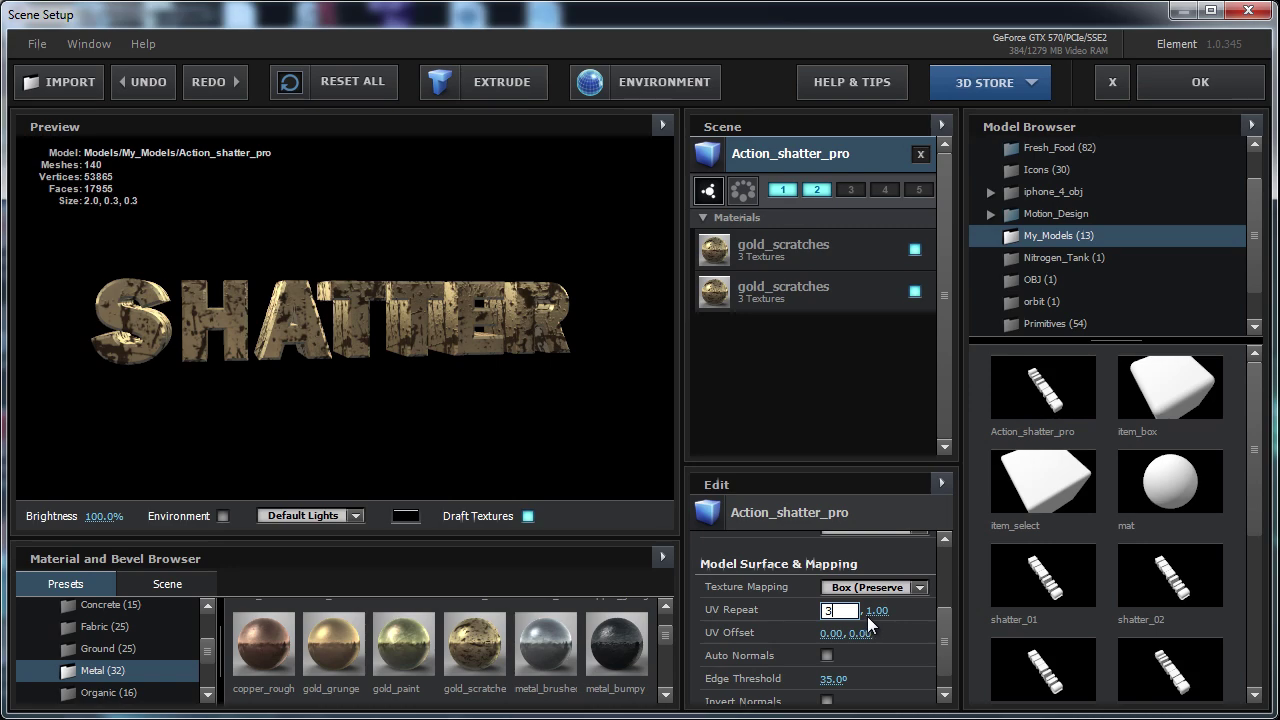
pyautogui.press('Return')
pyautogui.click(1190, 88)
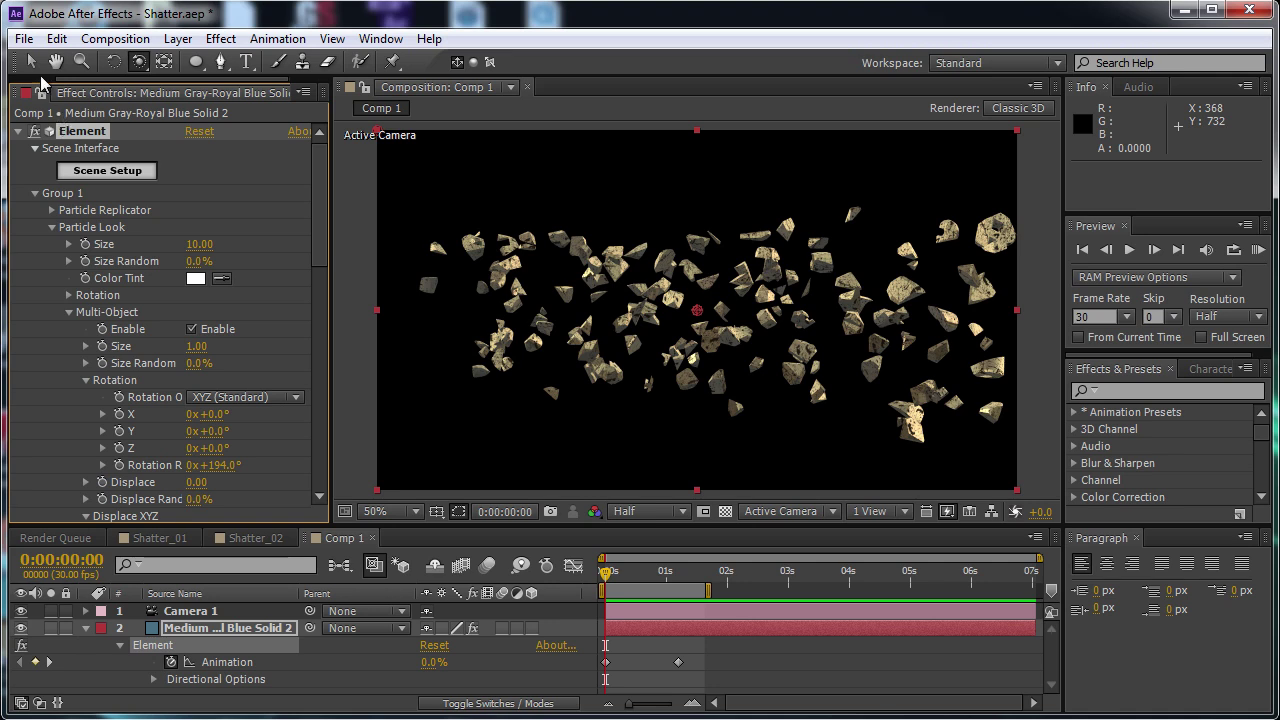
# Keyframe Camera 1's Point of Interest, Position and Orientation at 0:00:00:00, and orbit the camera to a new view at 0:00:01:07.
pyautogui.click(86, 611)
pyautogui.click(102, 628)
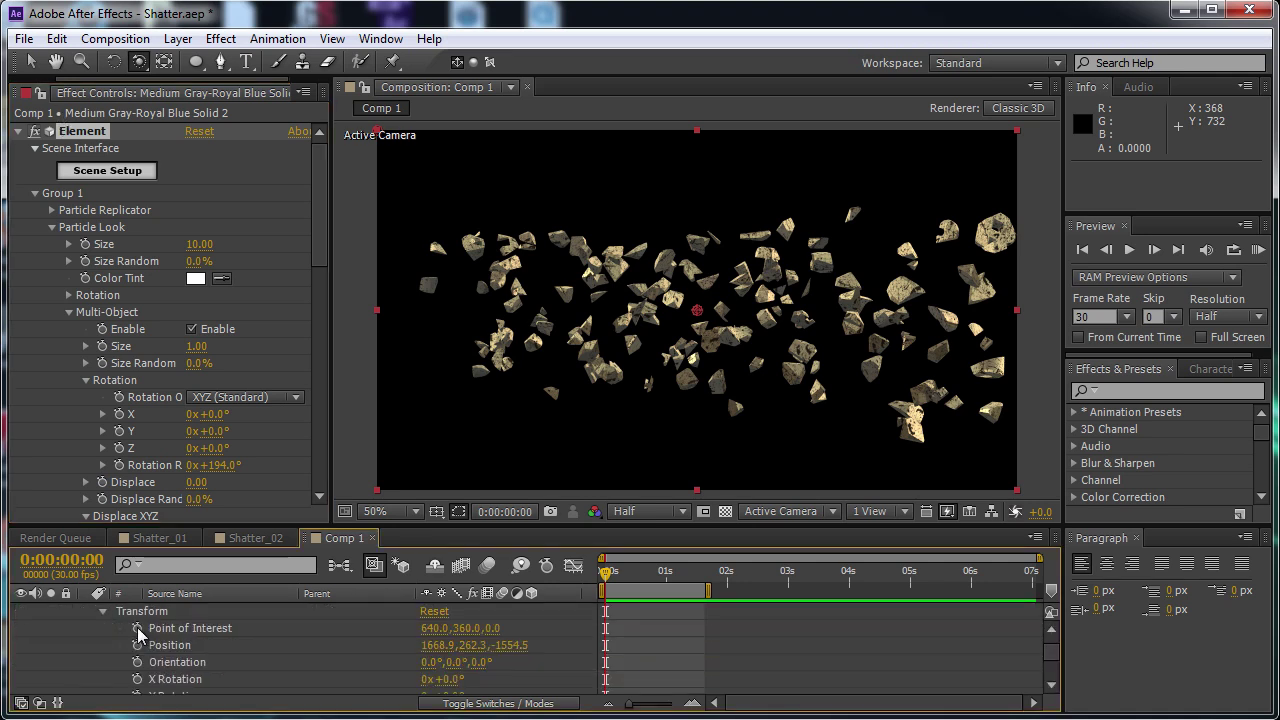
pyautogui.click(137, 628)
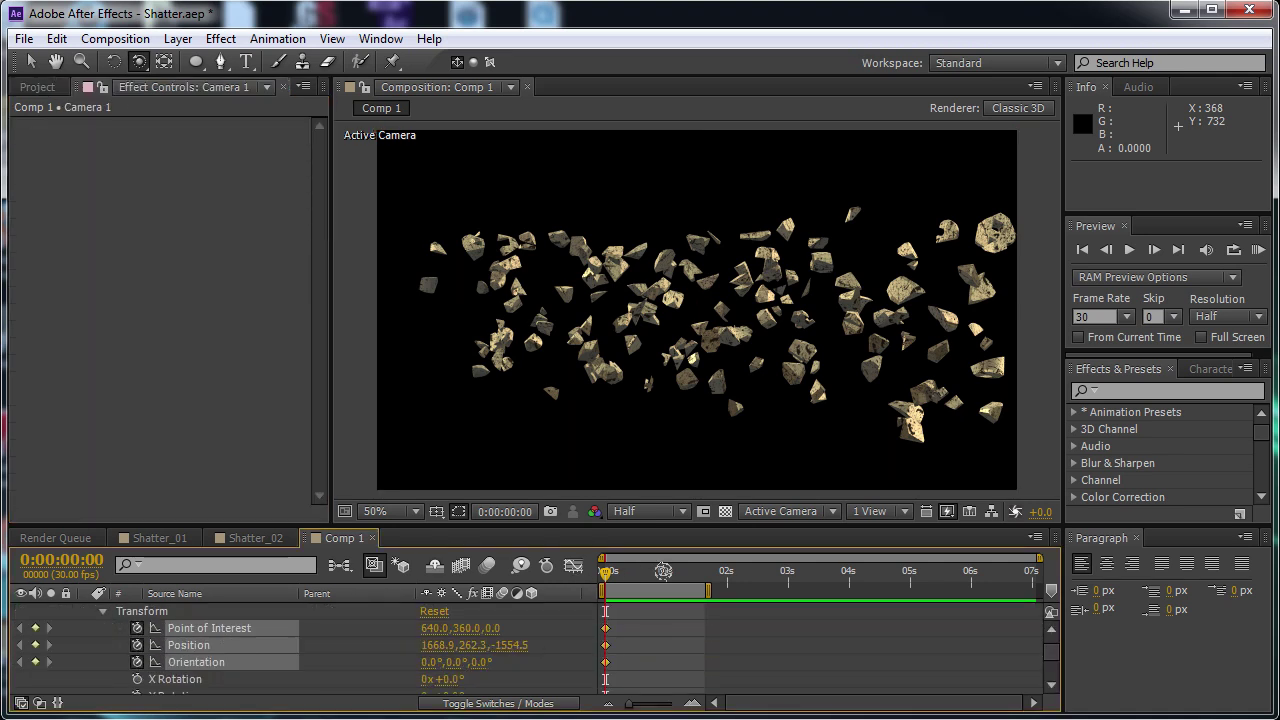
pyautogui.click(680, 572)
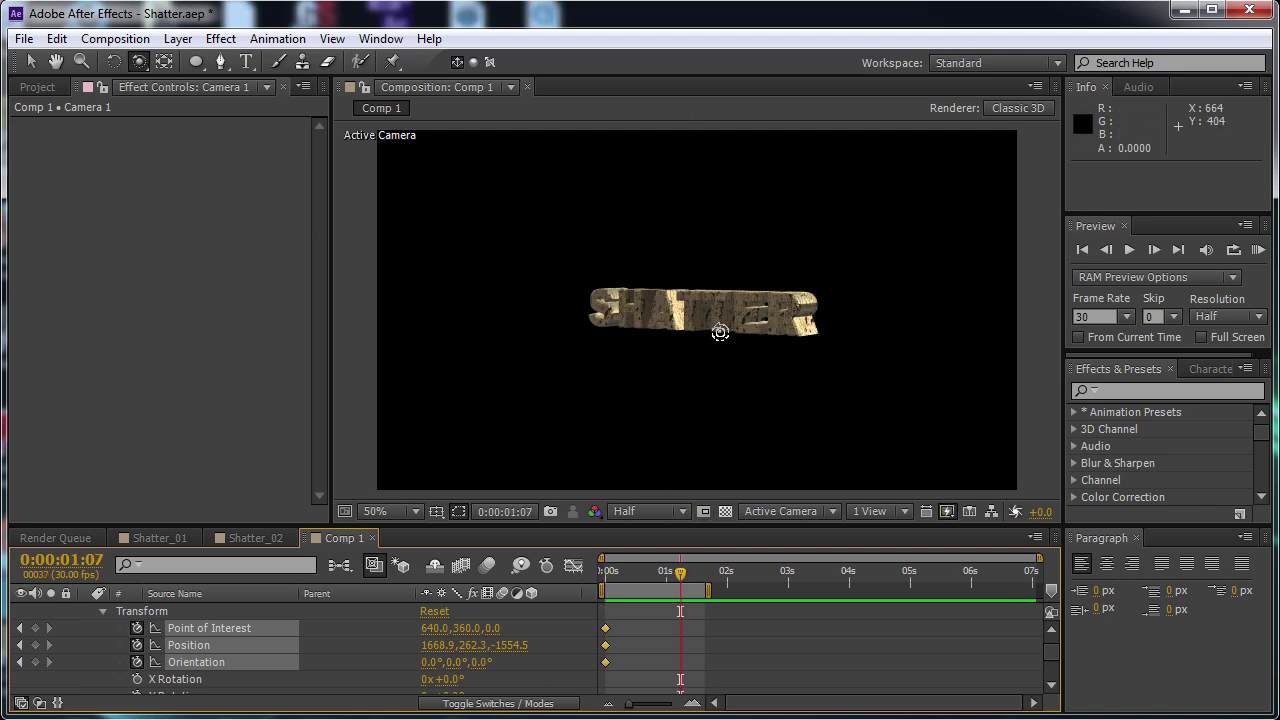
pyautogui.moveTo(723, 331); pyautogui.dragTo(865, 318)
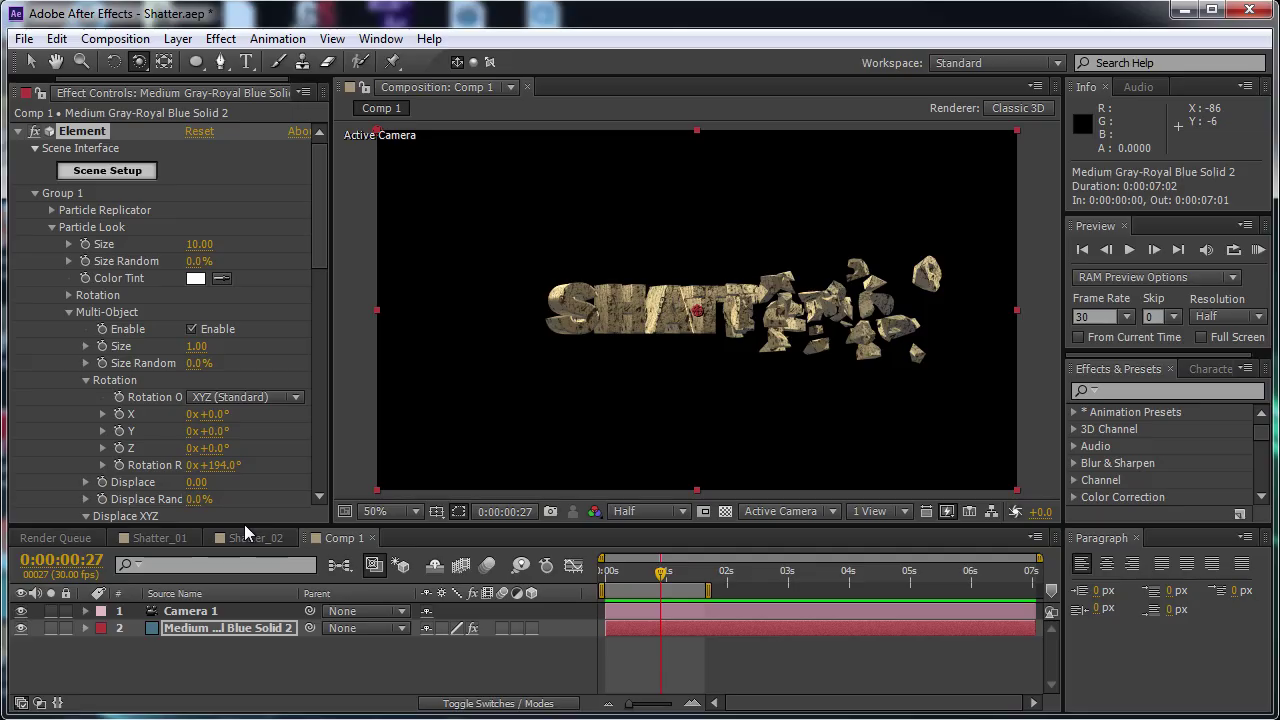
# Go back one frame from 0:00:00:27 and undo the last effect value change on the Element layer.
pyautogui.press('pageup')
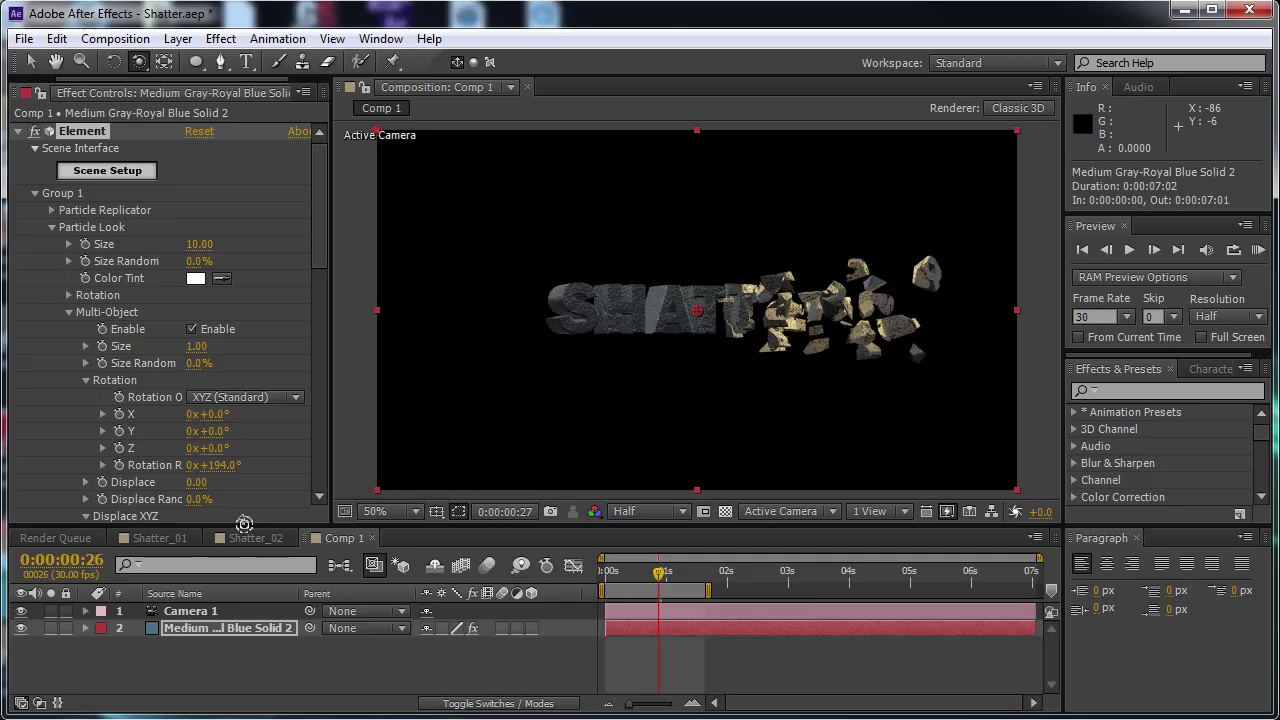
pyautogui.hotkey('ctrl', 'z')
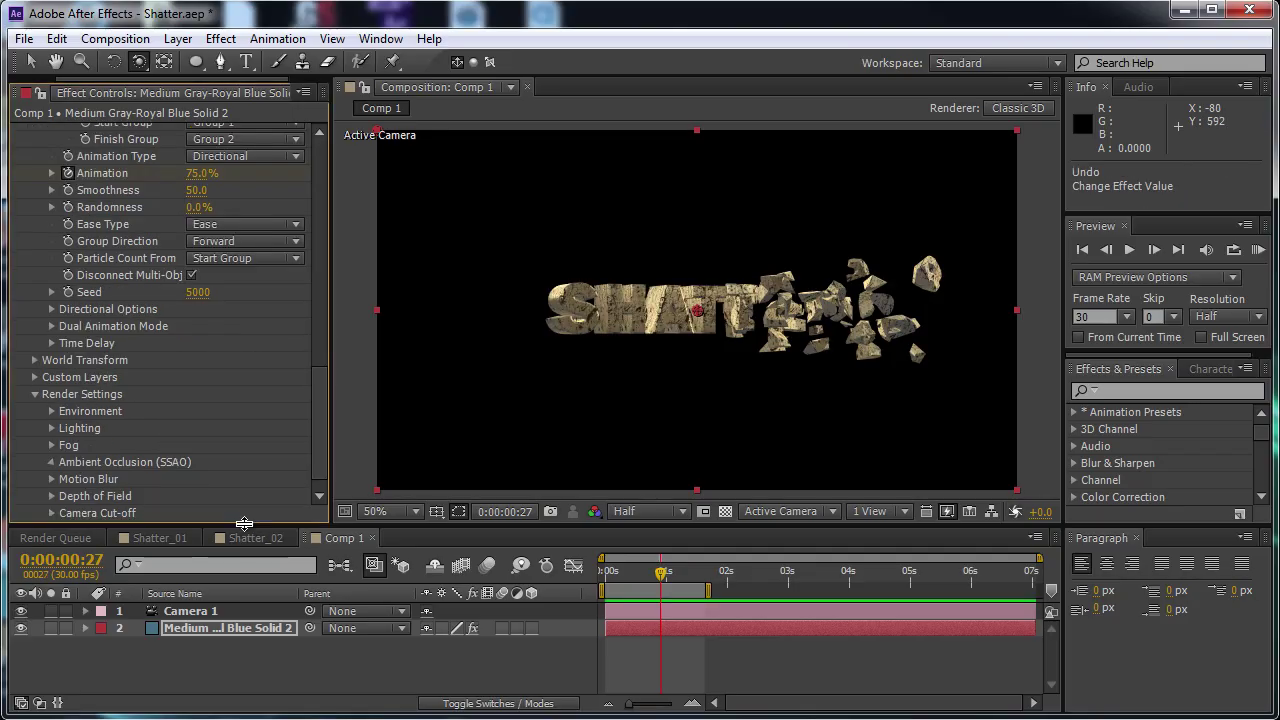